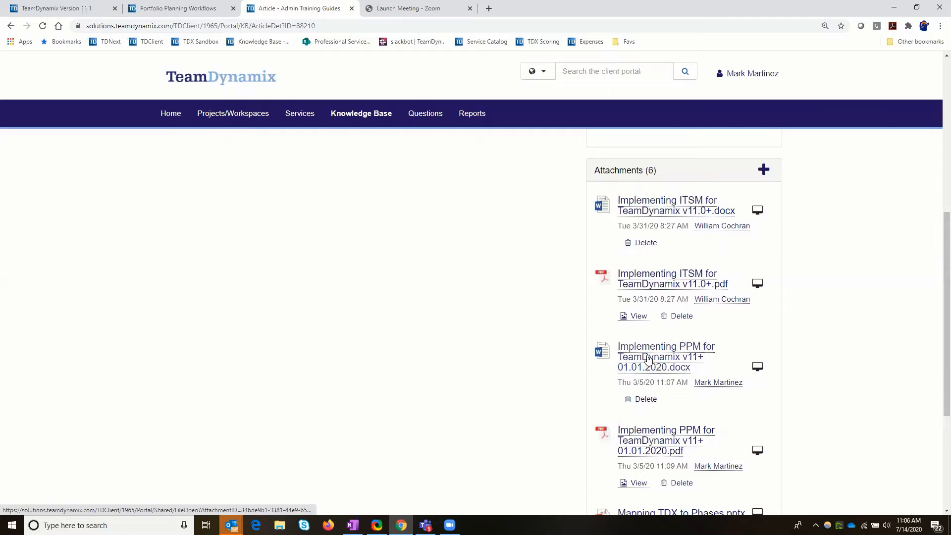
# Open the PM Training Guides article under Project Manager Training Guides and look through its attachments.
pyautogui.scroll(3, 496, 350)
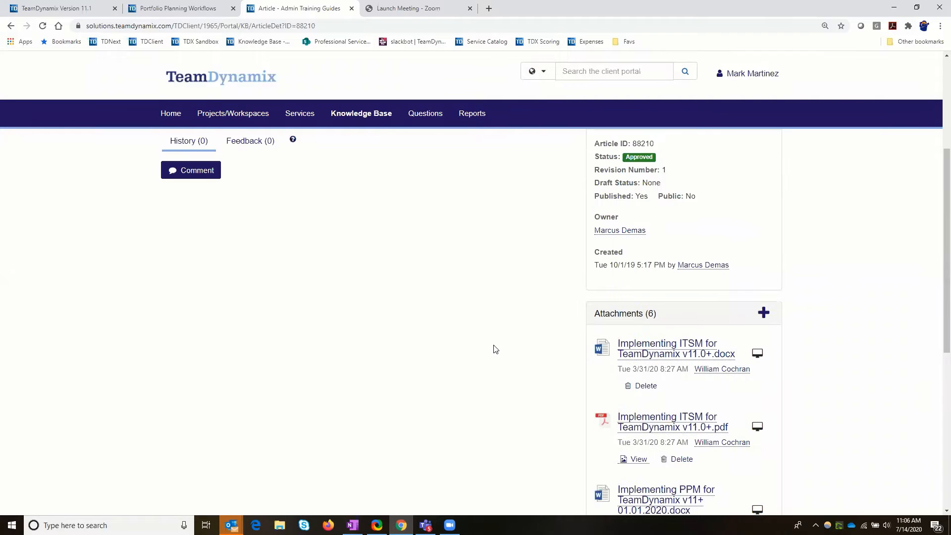
pyautogui.scroll(4, 494, 349)
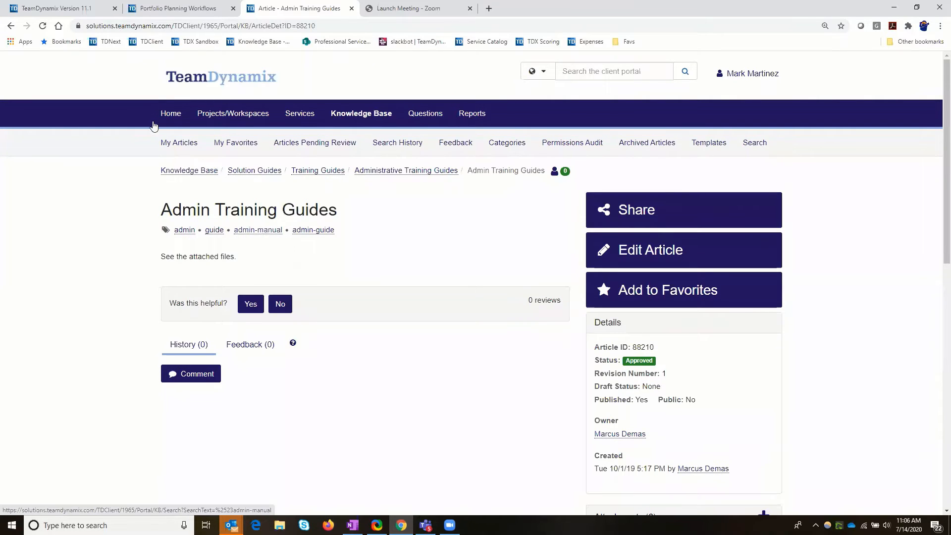
pyautogui.click(11, 26)
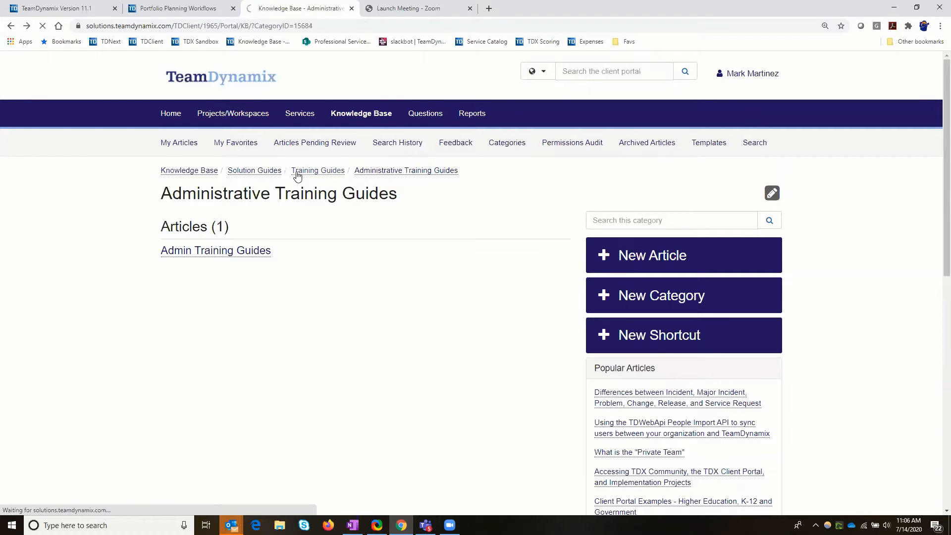
pyautogui.click(298, 174)
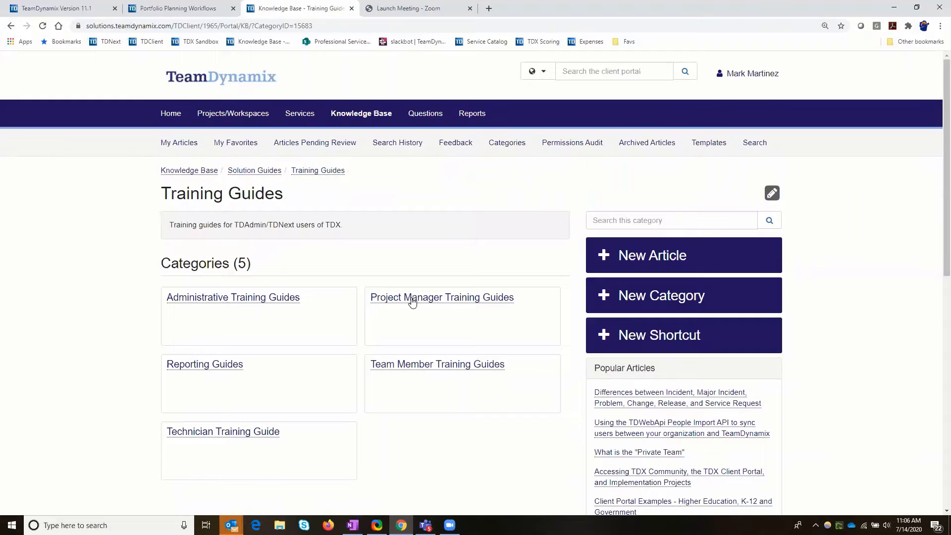
pyautogui.click(412, 302)
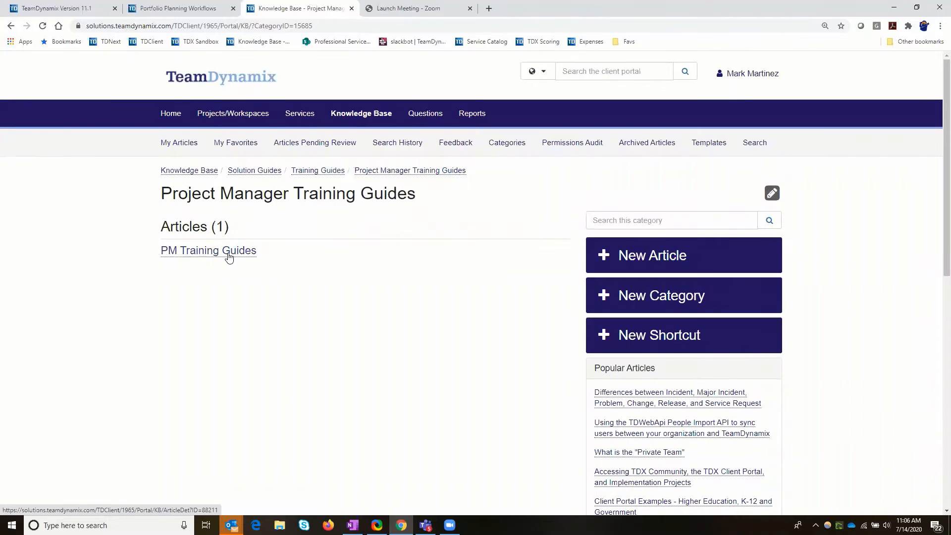
pyautogui.click(228, 256)
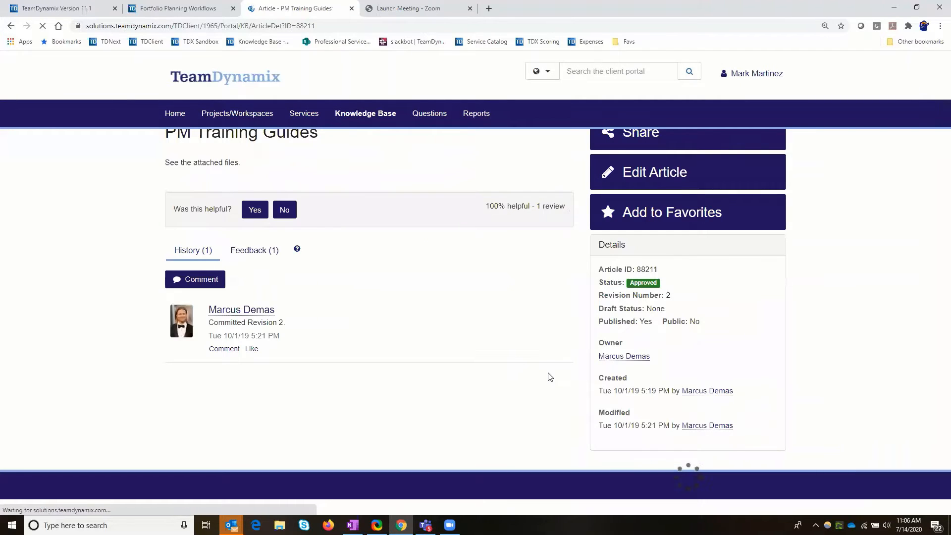
pyautogui.scroll(-5, 619, 258)
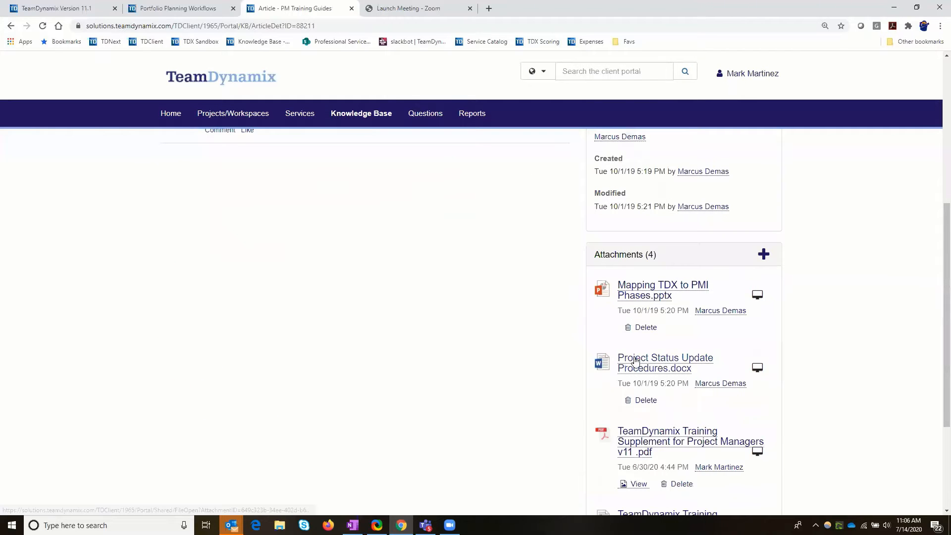
pyautogui.scroll(-3, 638, 296)
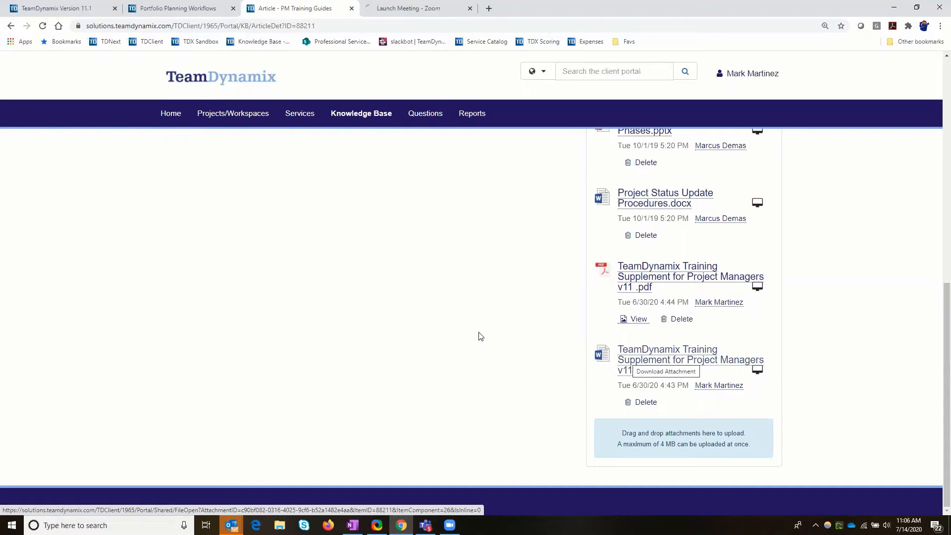
# Open the TeamDynamix Team Member Handbook article under Team Member Training Guides and review its history and attachments.
pyautogui.scroll(10, 480, 346)
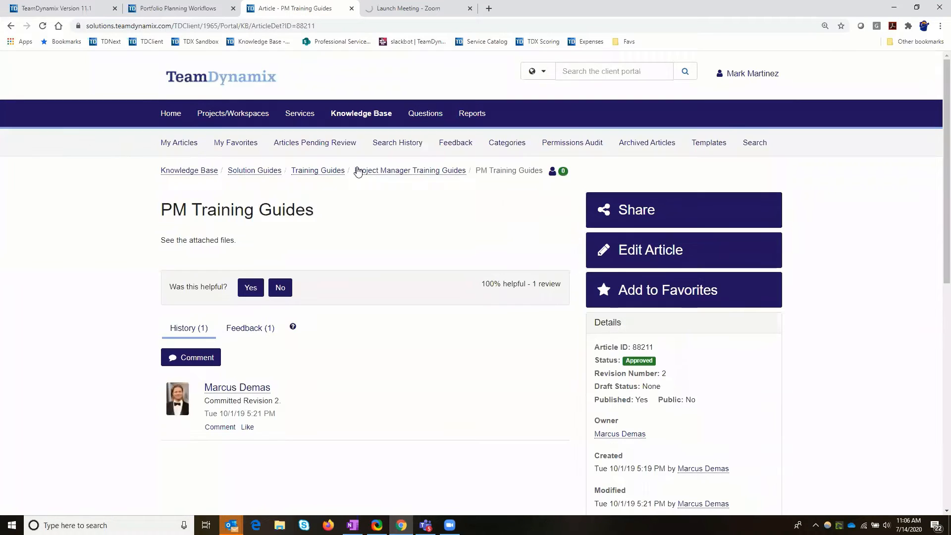
pyautogui.click(313, 171)
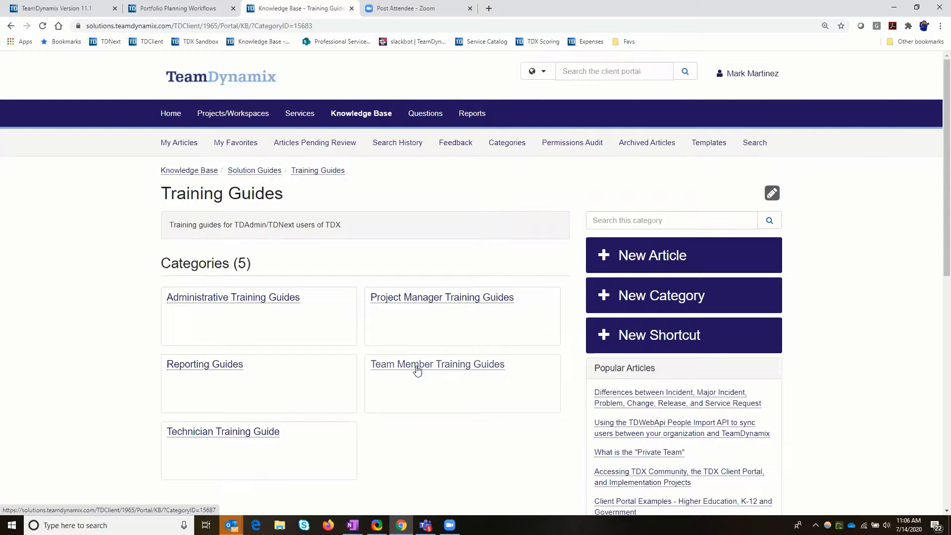
pyautogui.click(417, 369)
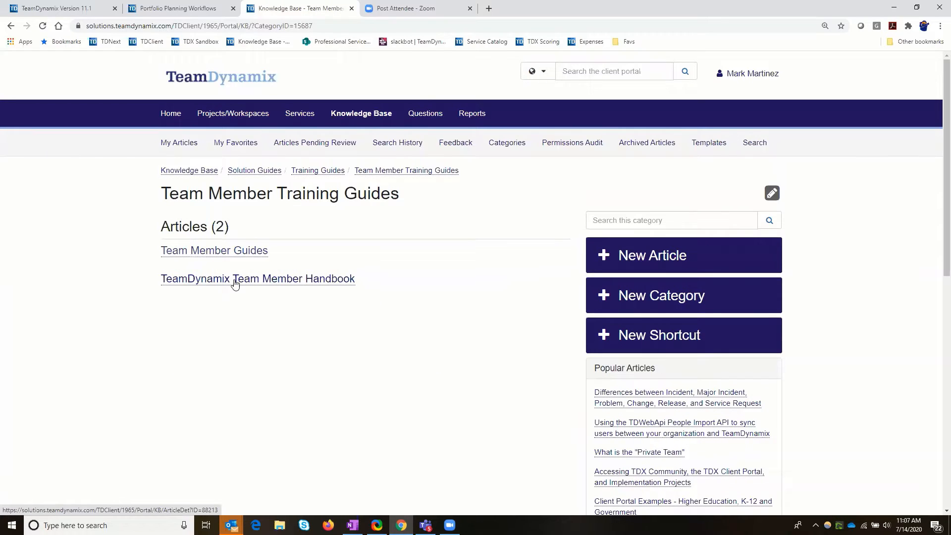
pyautogui.click(289, 279)
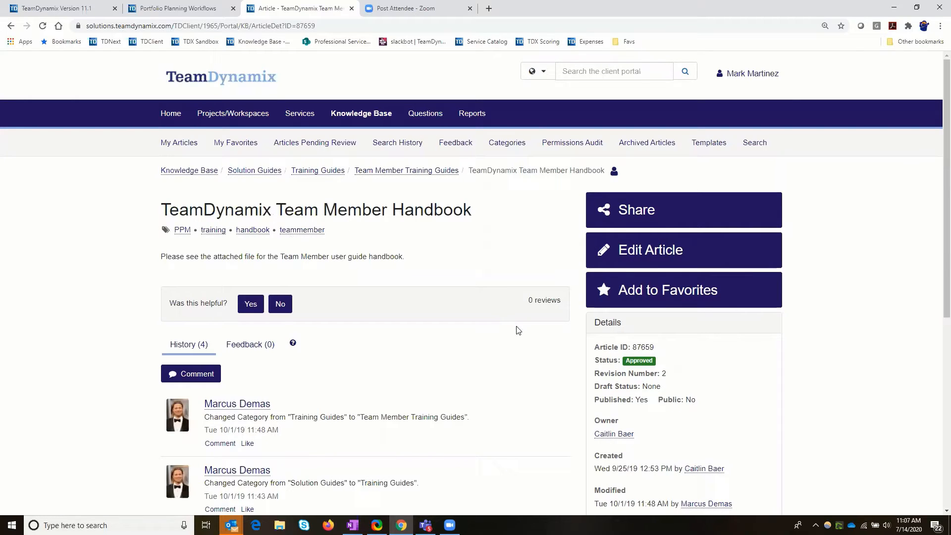
pyautogui.scroll(-6, 518, 331)
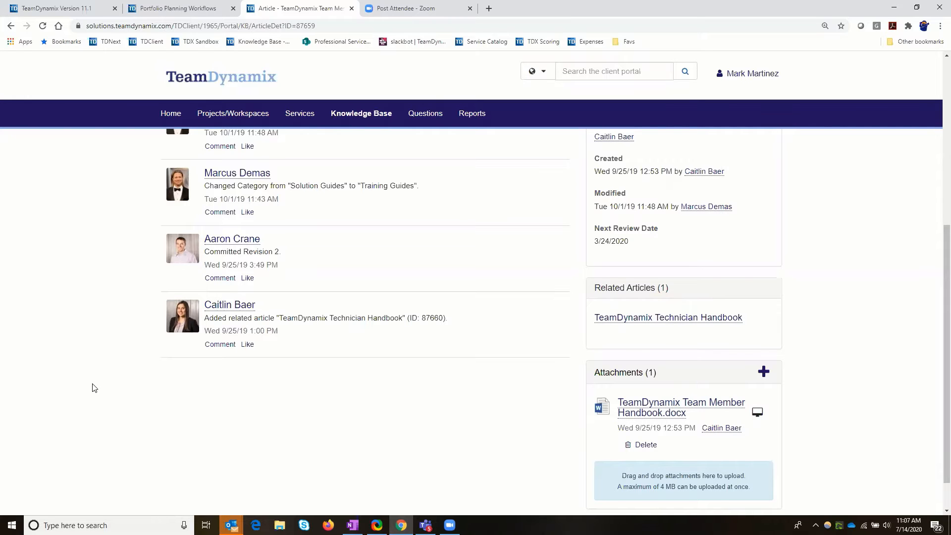
pyautogui.scroll(6, 94, 388)
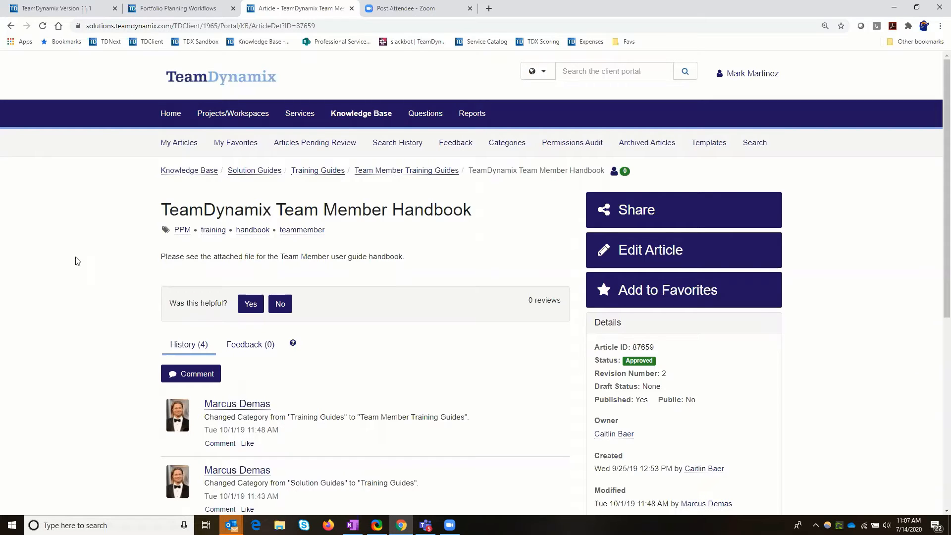
# Switch to the Portfolio Planning administration, look at the Standard Project Request Workflow, and examine the steps defined in the Workflow Template.
pyautogui.click(170, 10)
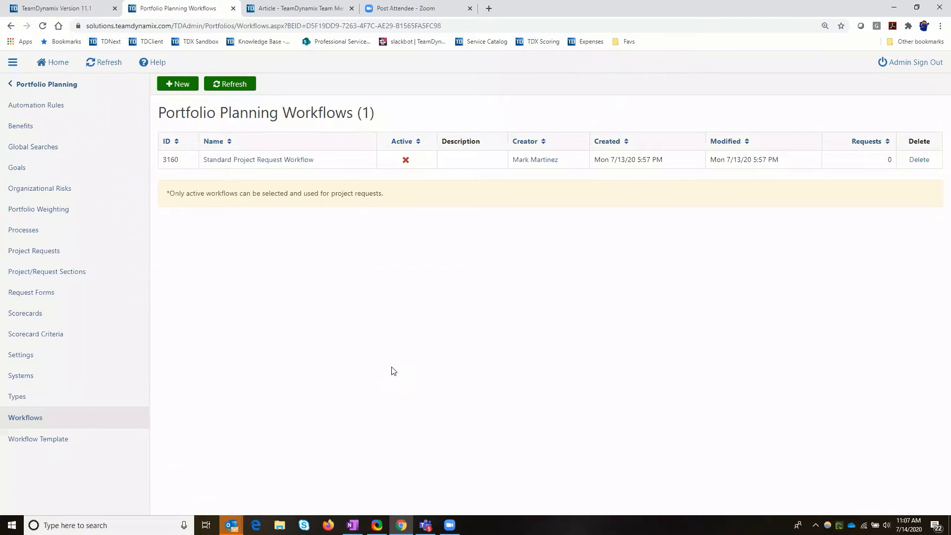
pyautogui.click(263, 164)
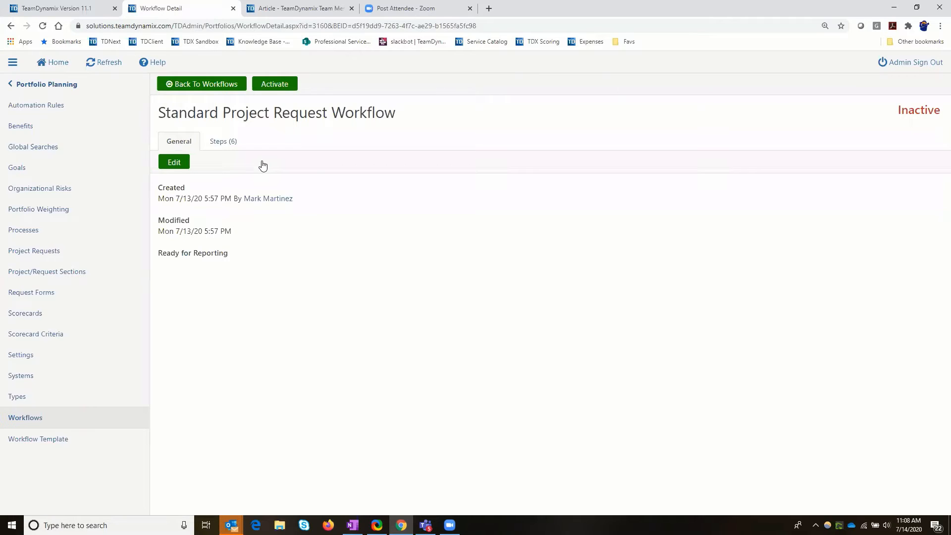
pyautogui.click(24, 441)
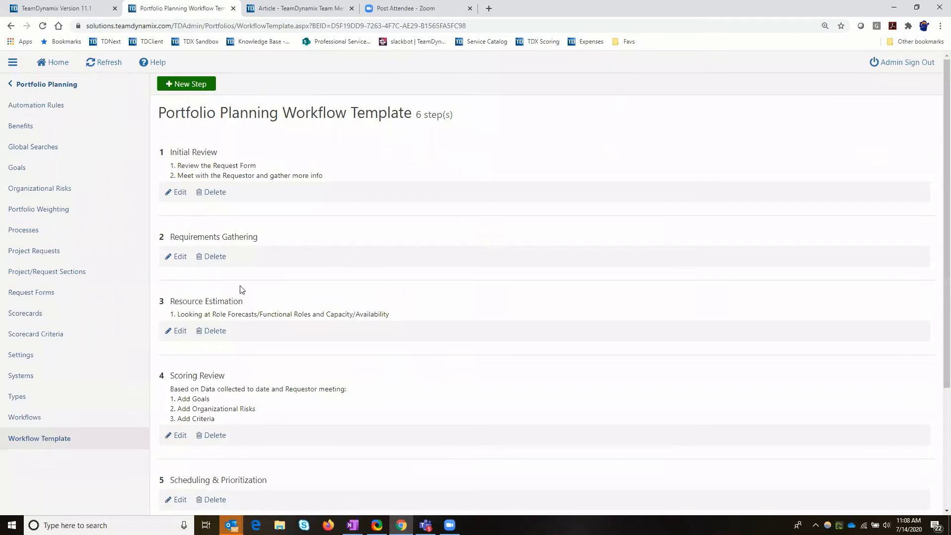
pyautogui.scroll(-3, 257, 380)
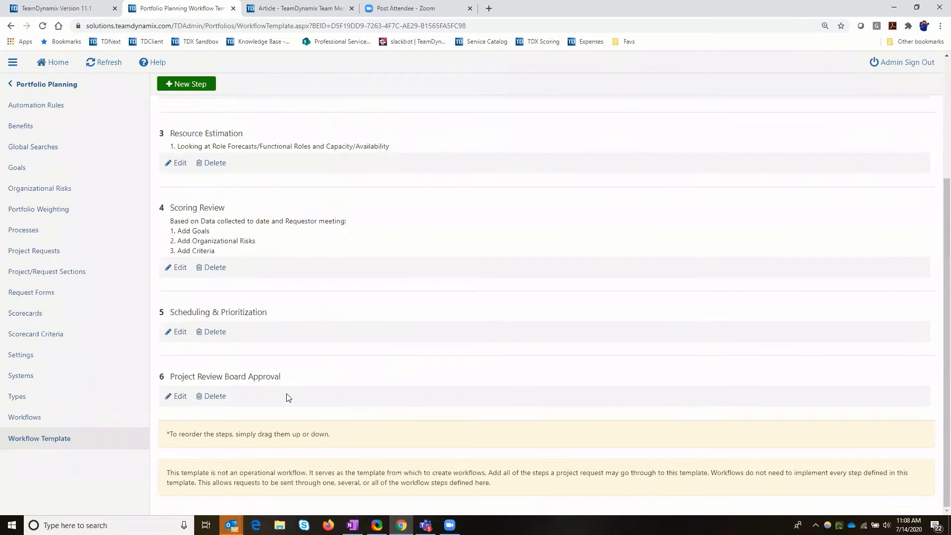
pyautogui.scroll(3, 287, 394)
pyautogui.scroll(-3, 287, 394)
pyautogui.scroll(2, 287, 393)
pyautogui.scroll(1, 287, 394)
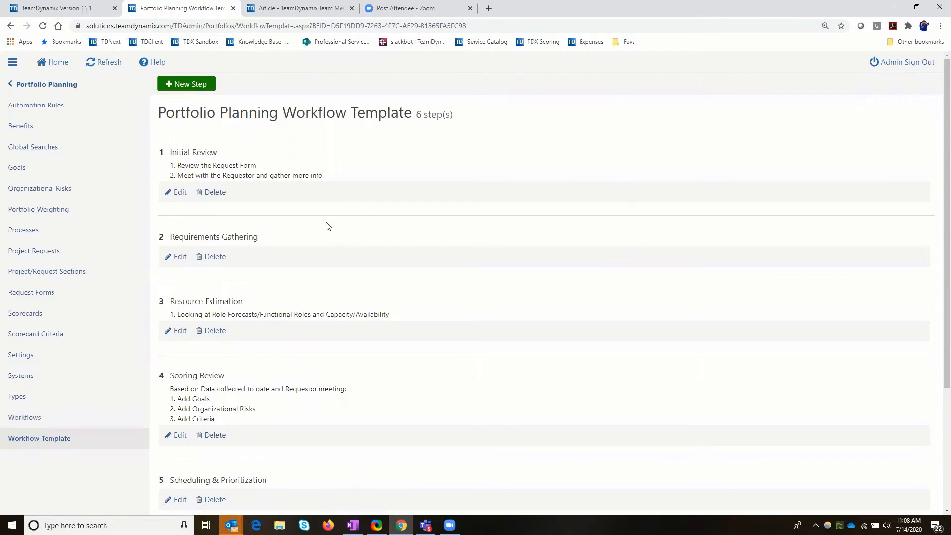
pyautogui.scroll(-3, 327, 227)
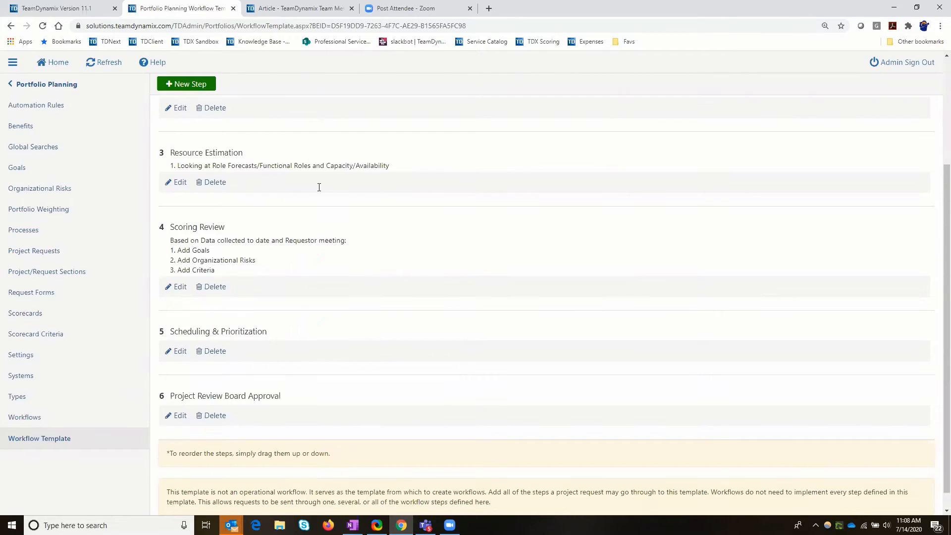
pyautogui.scroll(3, 317, 188)
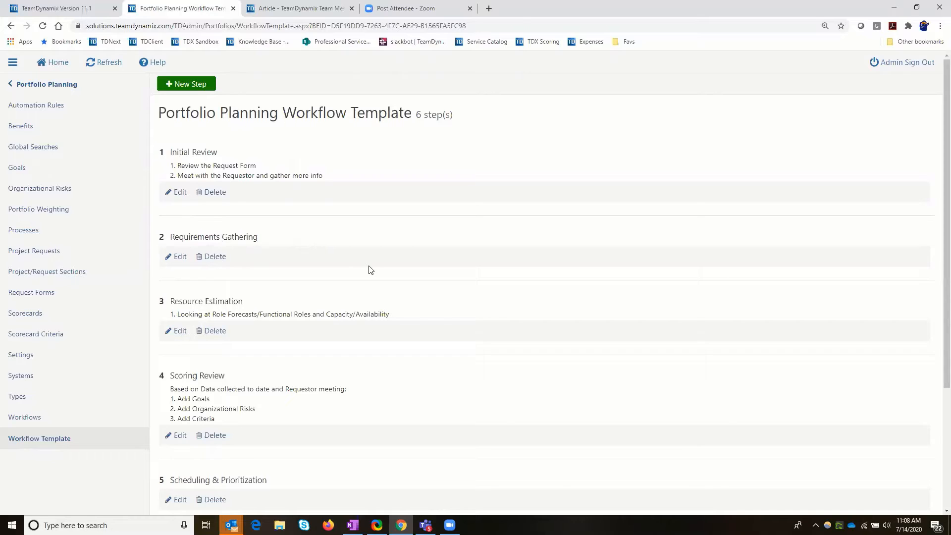
pyautogui.scroll(-3, 369, 269)
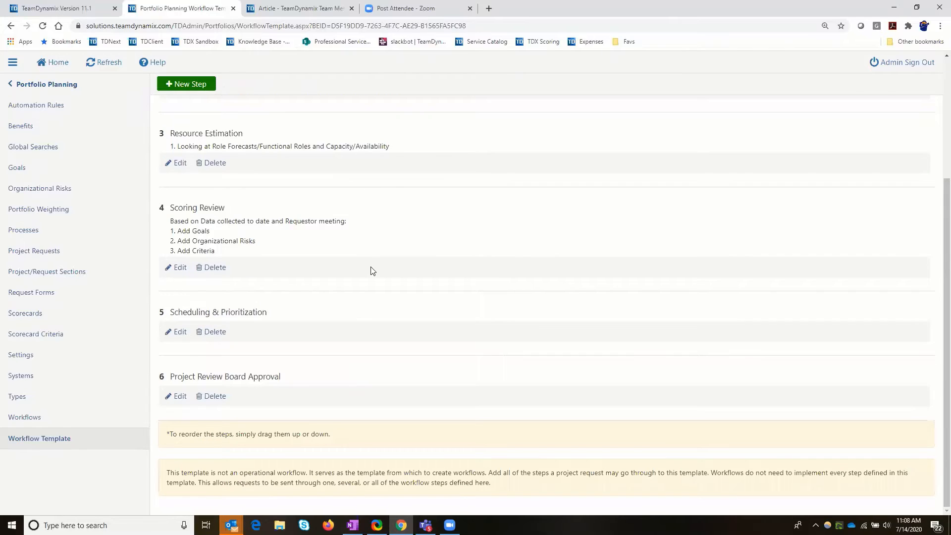
pyautogui.scroll(3, 372, 272)
pyautogui.scroll(1, 373, 274)
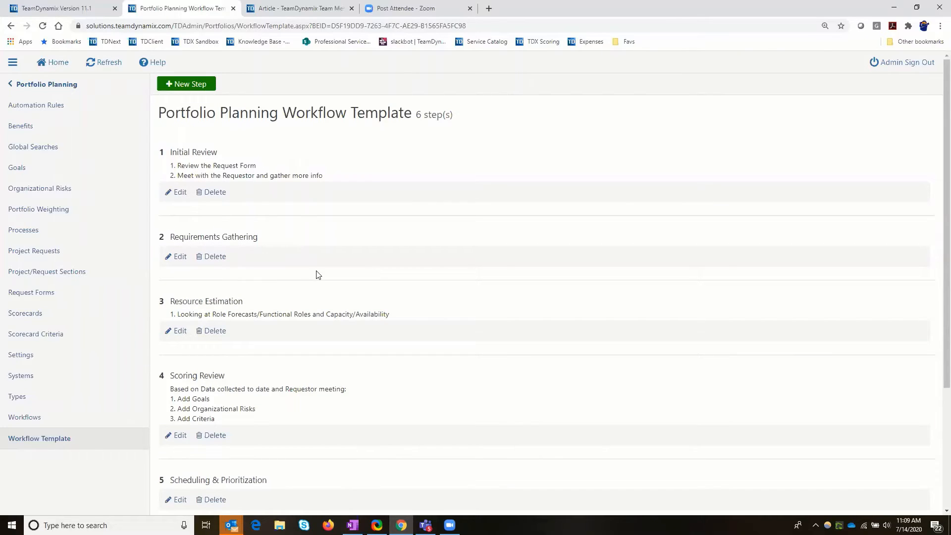
pyautogui.click(223, 256)
pyautogui.scroll(-3, 279, 282)
pyautogui.scroll(2, 278, 283)
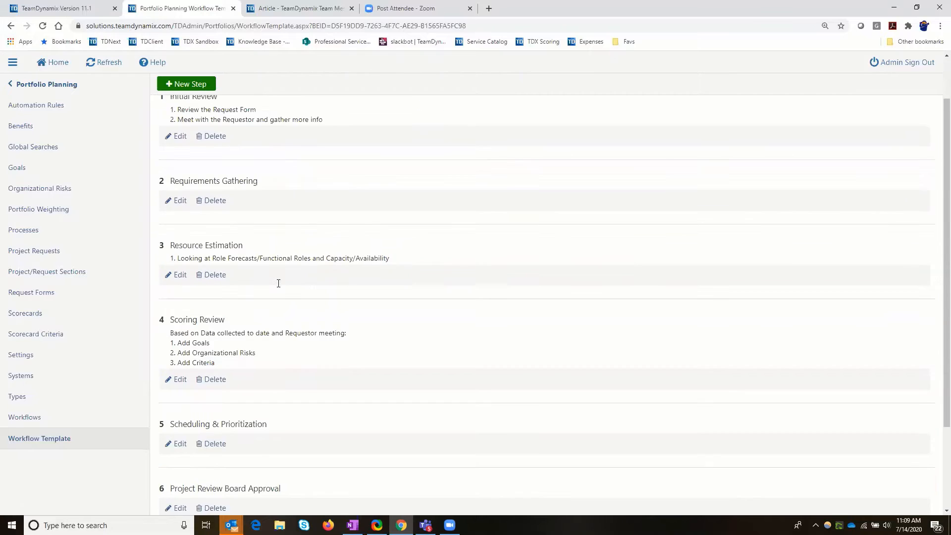
pyautogui.scroll(-2, 280, 286)
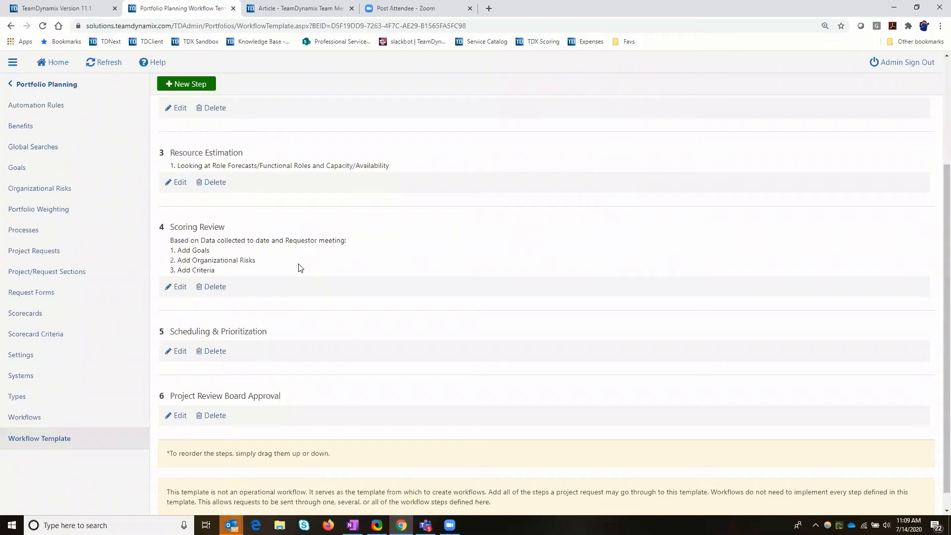
pyautogui.scroll(3, 299, 268)
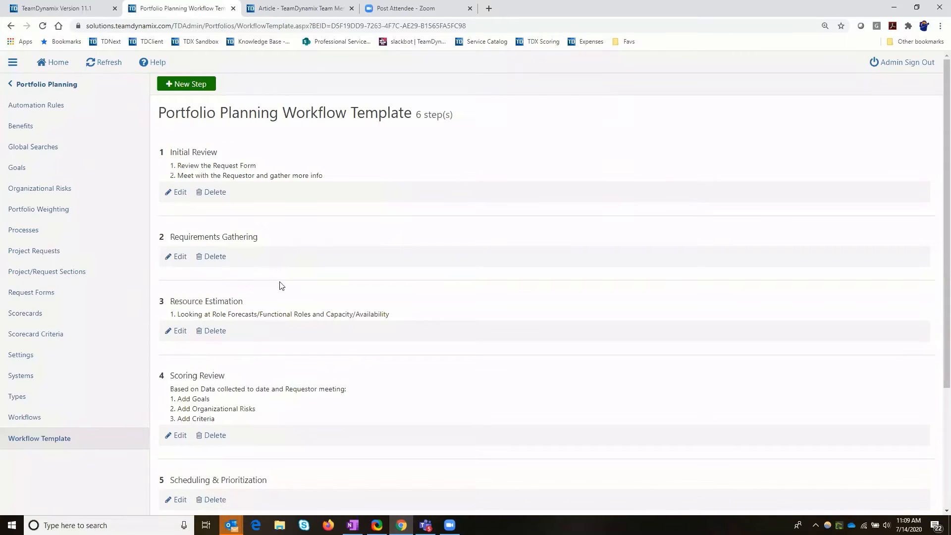
# Open the Initial Review step of the Standard Project Request Workflow for editing and move its dialog aside to uncover the step list.
pyautogui.click(39, 420)
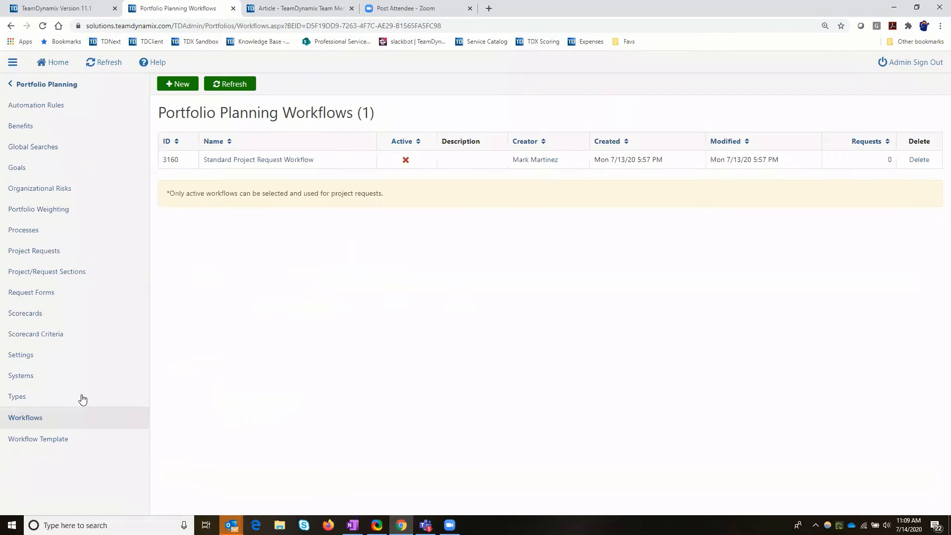
pyautogui.click(253, 165)
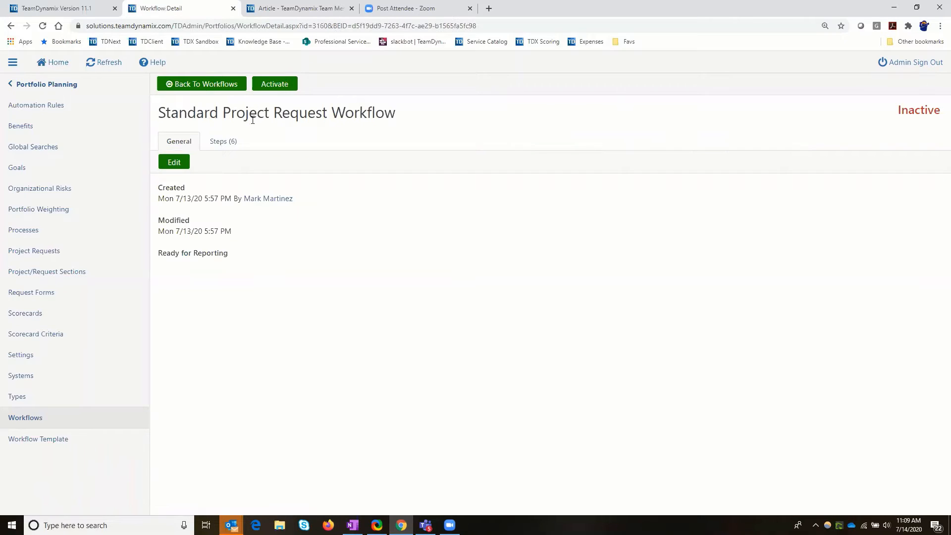
pyautogui.click(222, 143)
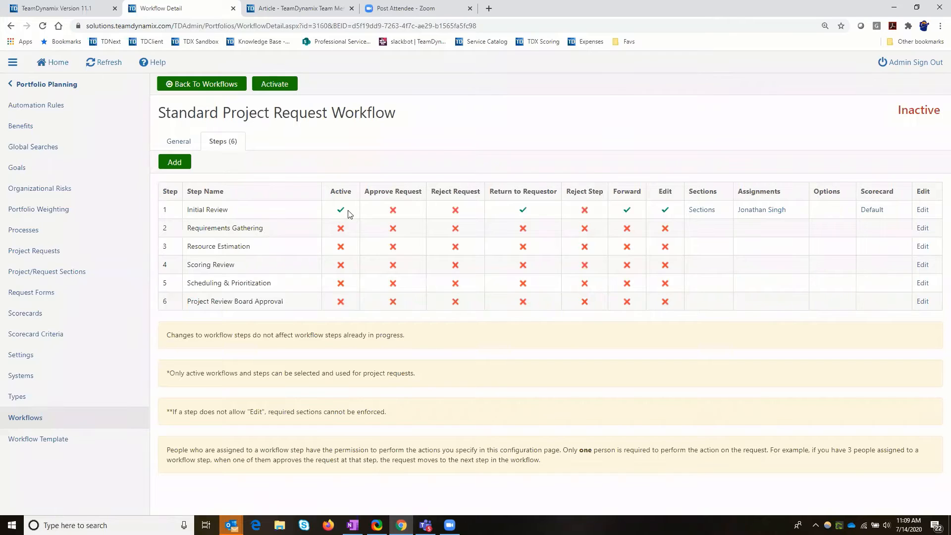
pyautogui.click(924, 210)
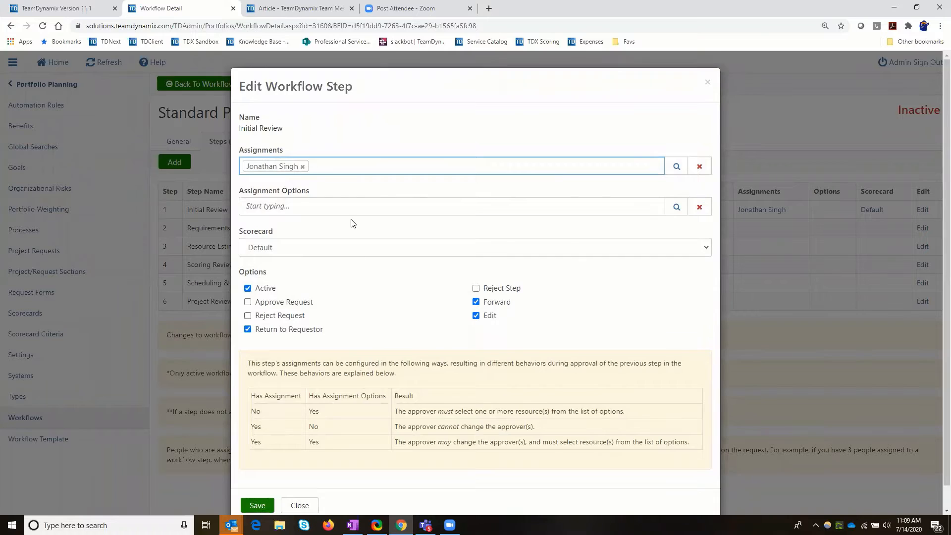
pyautogui.scroll(-1, 351, 219)
pyautogui.scroll(1, 321, 181)
pyautogui.moveTo(240, 149); pyautogui.dragTo(288, 158)
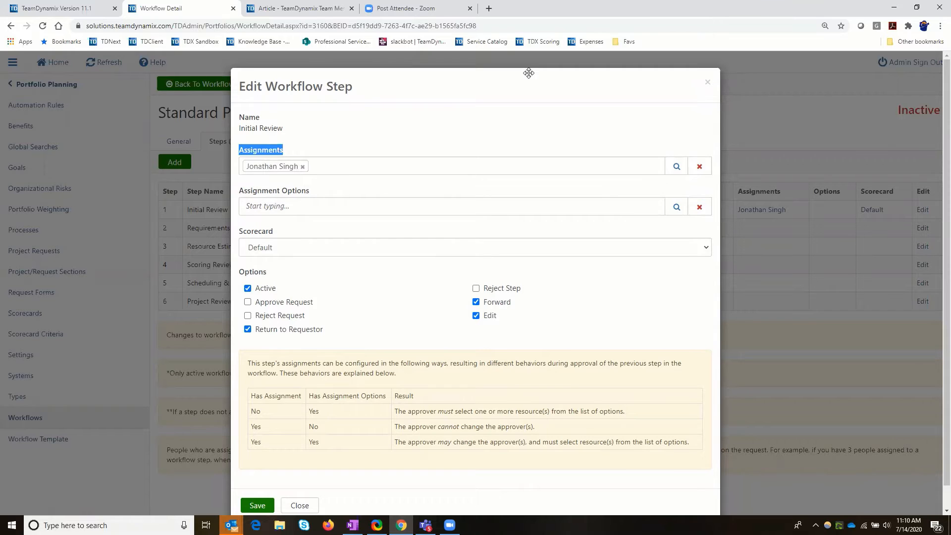
pyautogui.moveTo(529, 74); pyautogui.dragTo(631, 66)
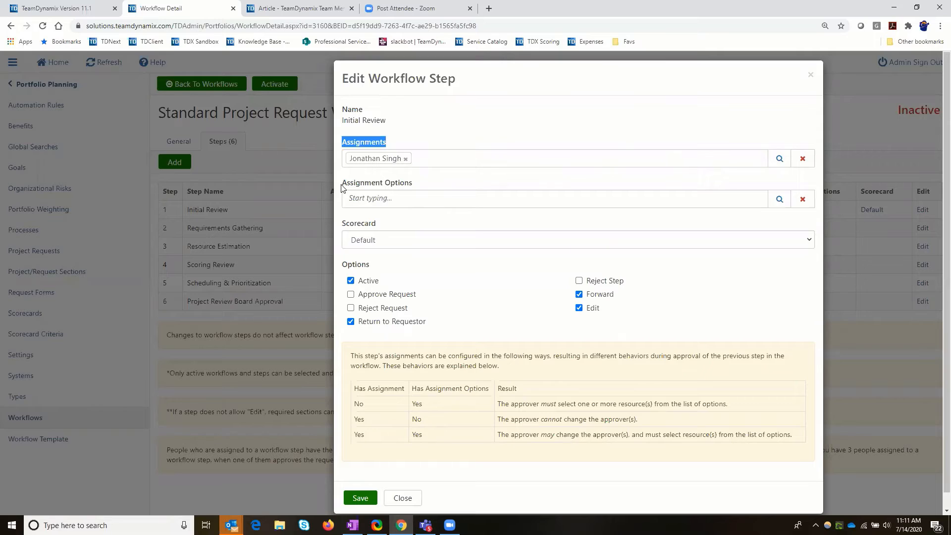
# Add a person under Assignment Options for the Initial Review step, enable Reject Request, and save the step.
pyautogui.moveTo(341, 187); pyautogui.dragTo(437, 187)
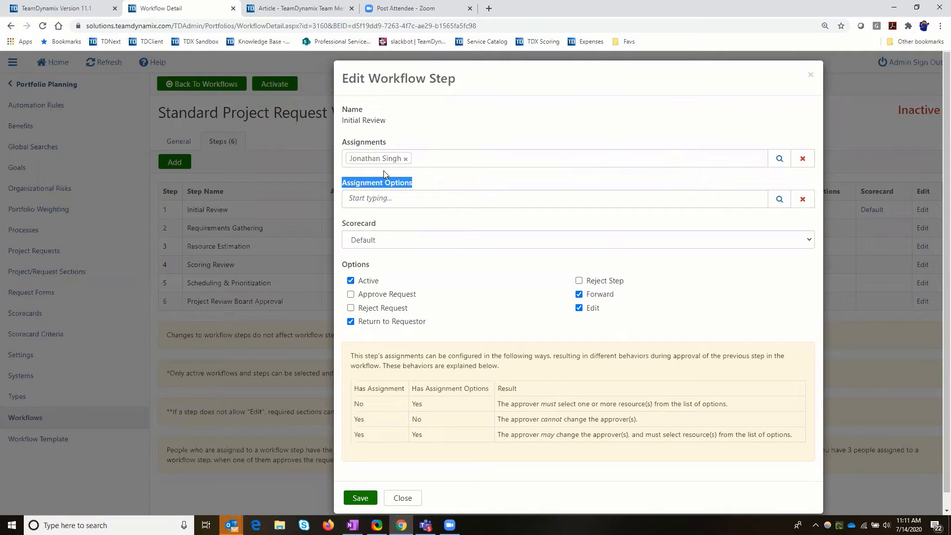
pyautogui.click(389, 201)
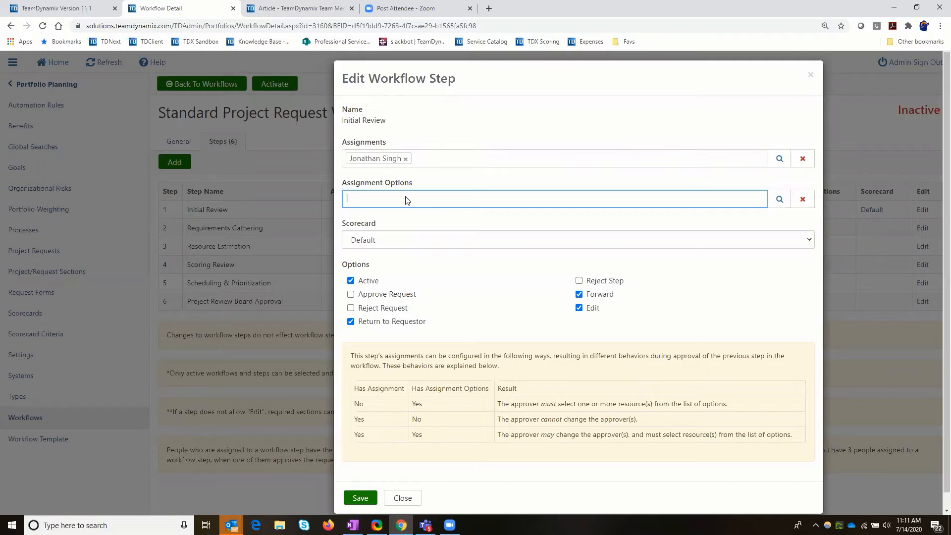
pyautogui.write('james')
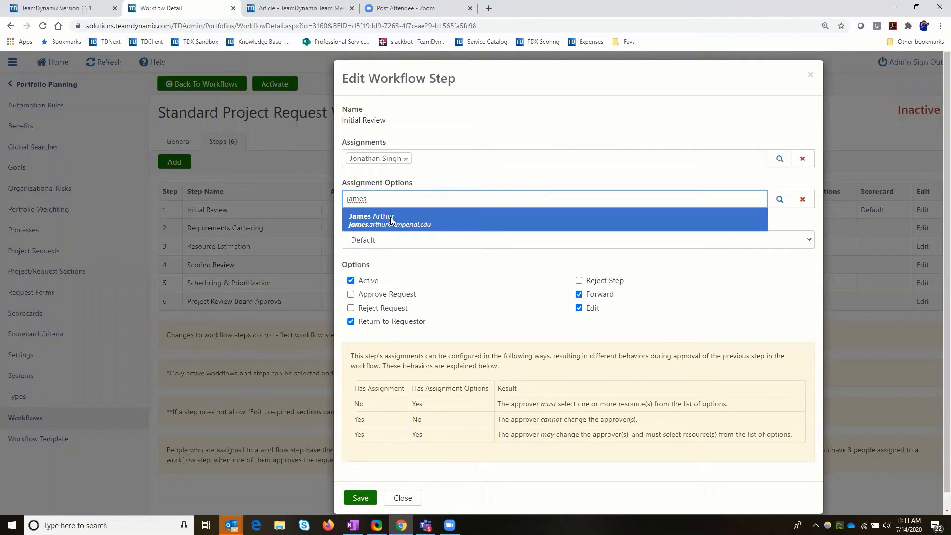
pyautogui.click(392, 219)
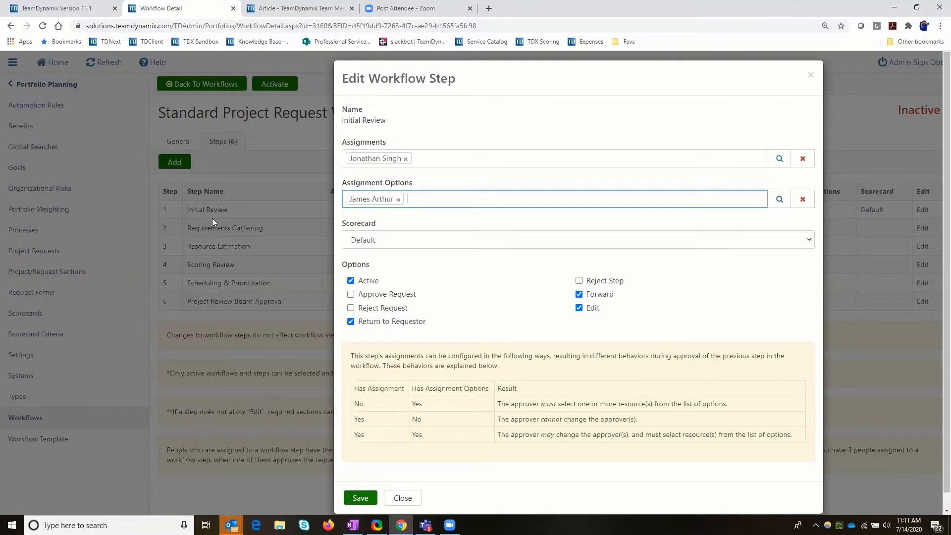
pyautogui.click(495, 80)
pyautogui.moveTo(495, 80); pyautogui.dragTo(498, 71)
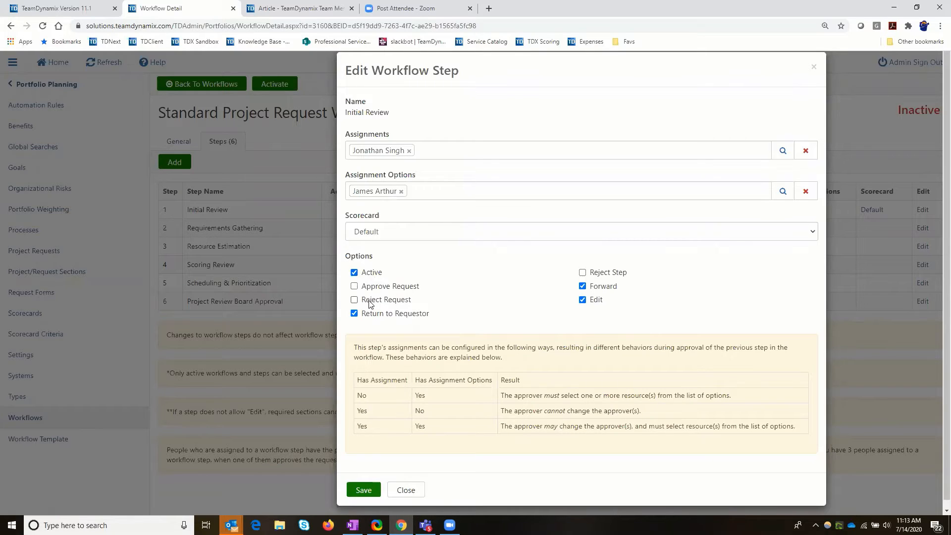
pyautogui.click(355, 301)
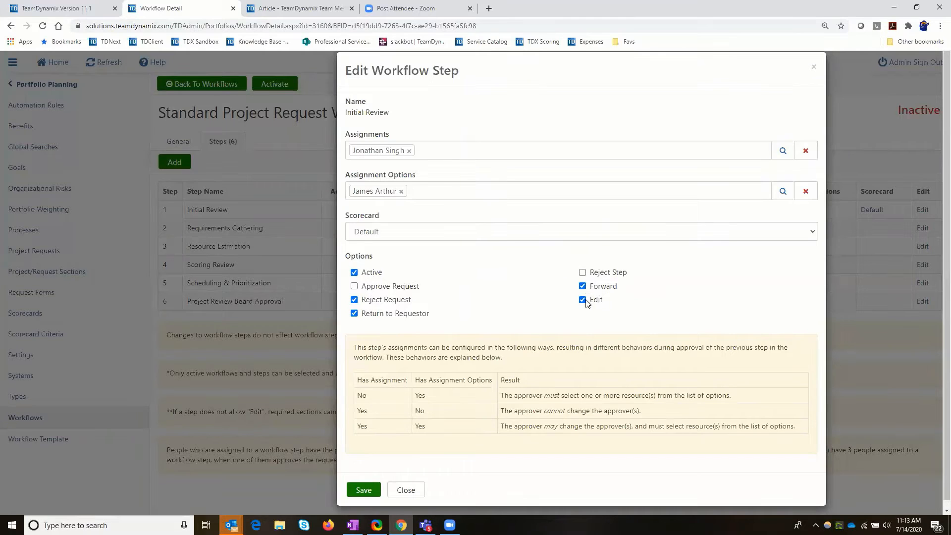
pyautogui.click(364, 490)
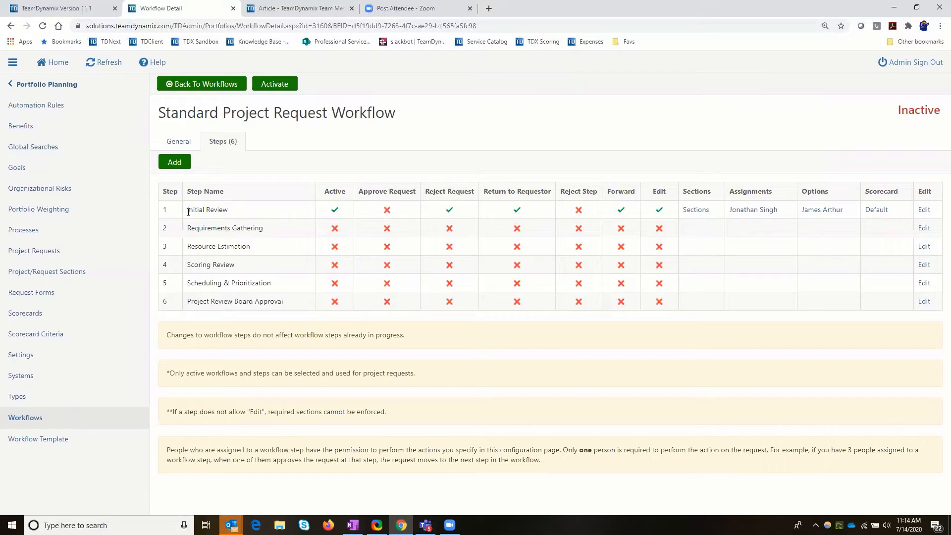
# Recheck the Initial Review step's settings, and look over the Assignments column and the list of workflow steps.
pyautogui.tripleClick(224, 212)
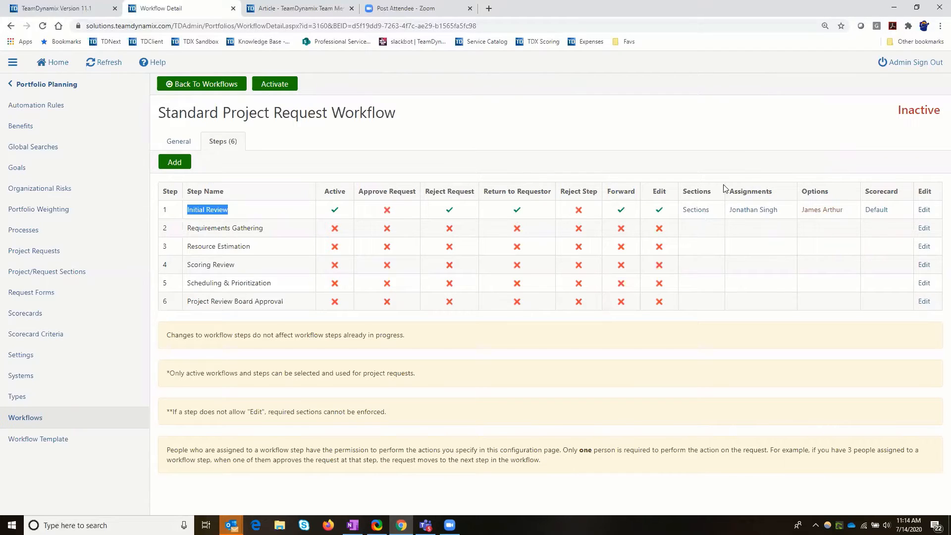
pyautogui.click(923, 210)
pyautogui.click(363, 489)
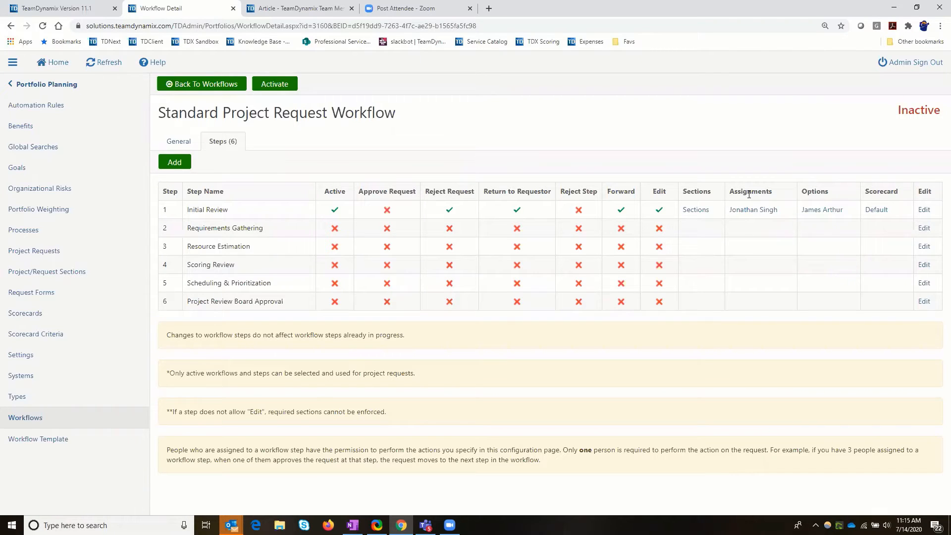
pyautogui.moveTo(729, 192); pyautogui.dragTo(777, 194)
pyautogui.click(203, 212)
pyautogui.moveTo(203, 212); pyautogui.dragTo(296, 304)
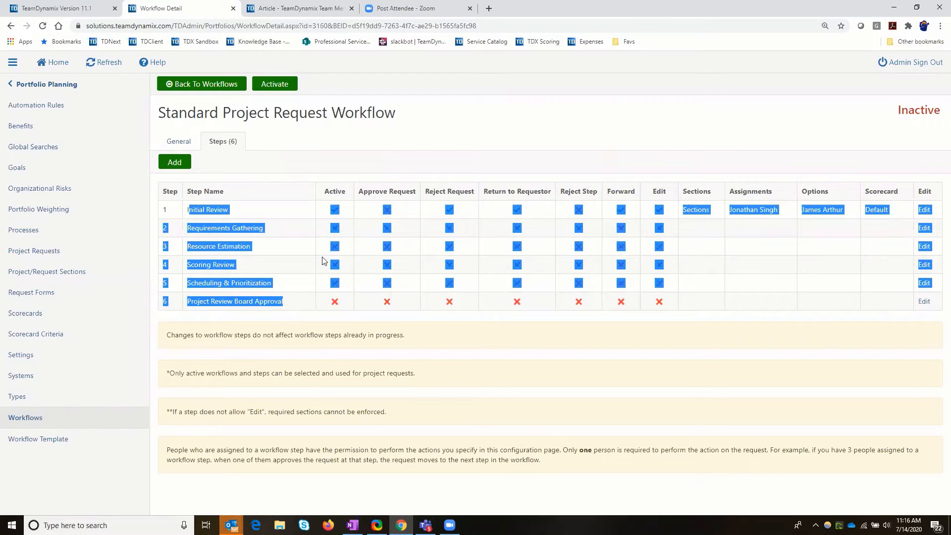
pyautogui.click(296, 320)
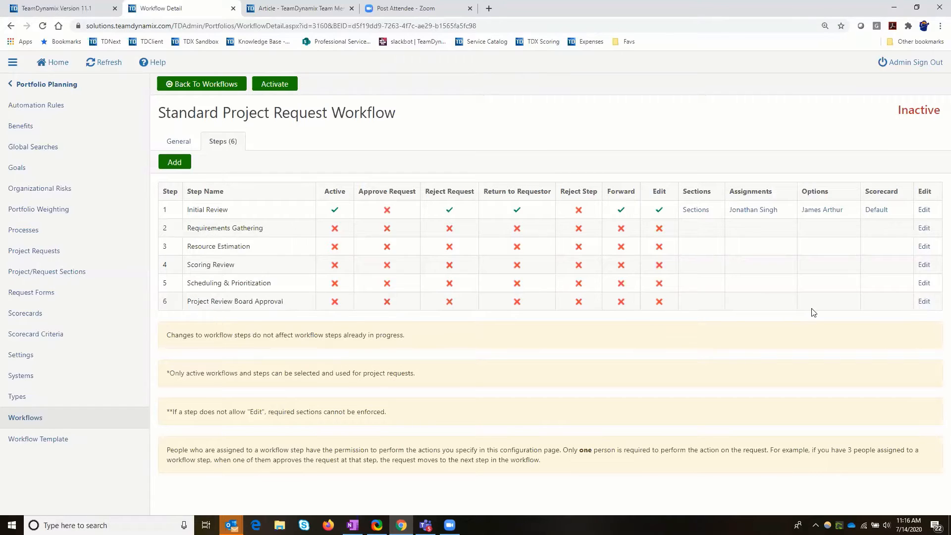
# Open the Project Review Board Approval step for editing and add one person under Assignments and another under Assignment Options.
pyautogui.click(925, 302)
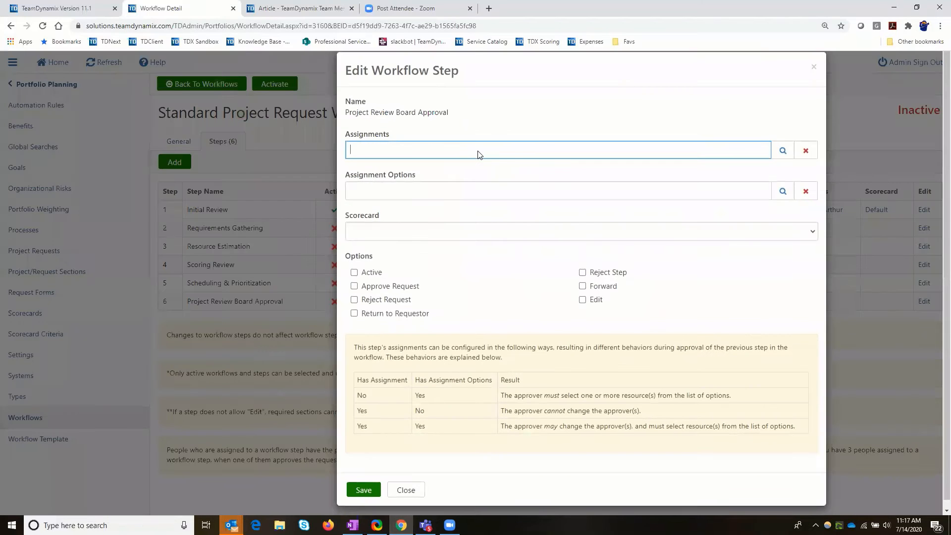
pyautogui.write('jona')
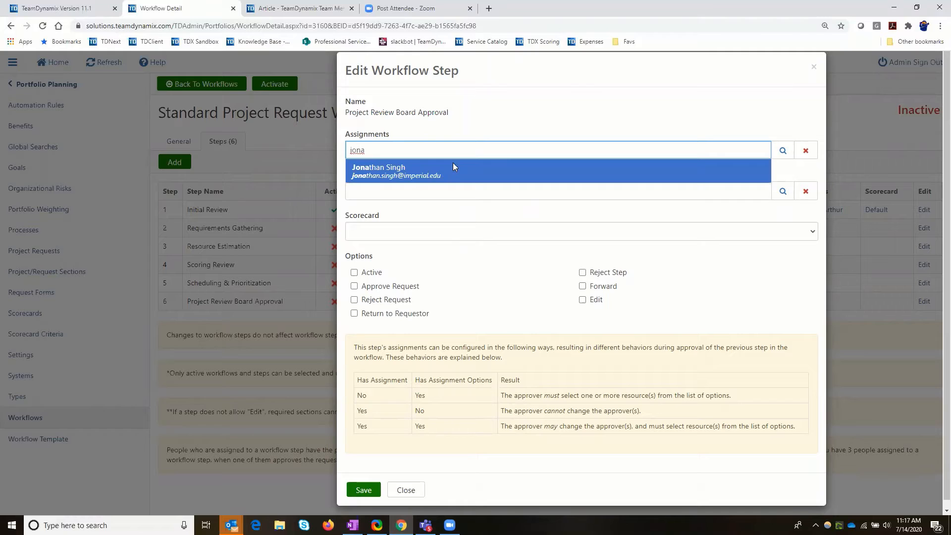
pyautogui.click(452, 167)
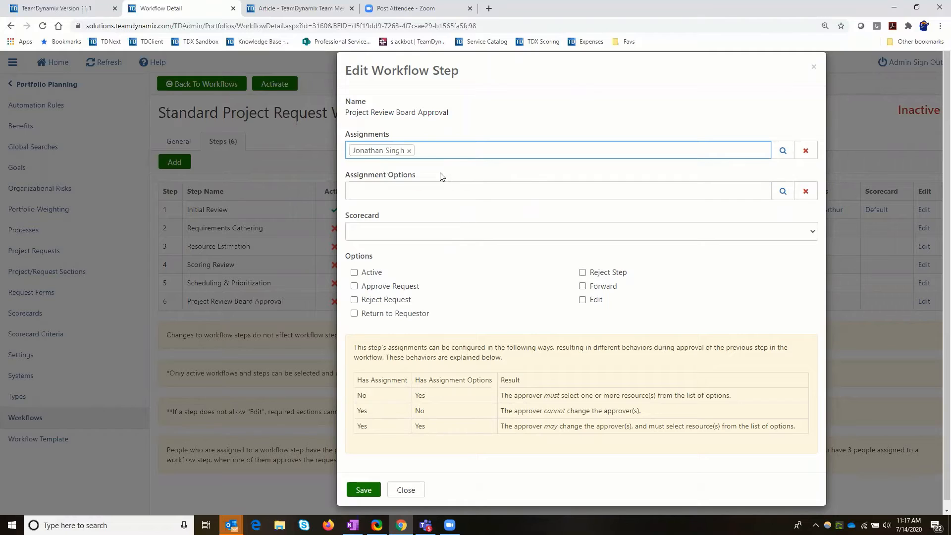
pyautogui.click(397, 191)
pyautogui.write('james')
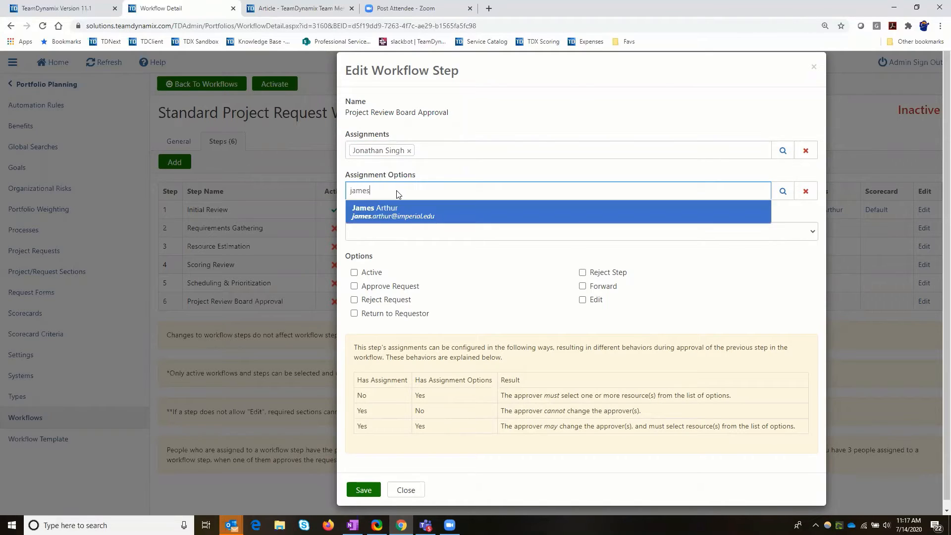
pyautogui.press('Return')
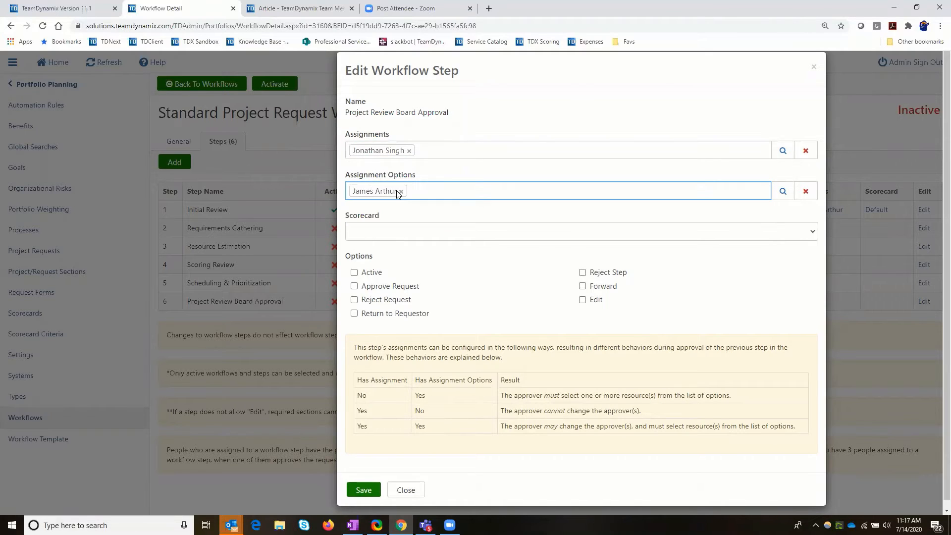
# Give Project Review Board Approval the Default scorecard, enable Active and all approve, reject, return, forward and edit options, and save.
pyautogui.click(389, 229)
pyautogui.click(381, 254)
pyautogui.click(366, 274)
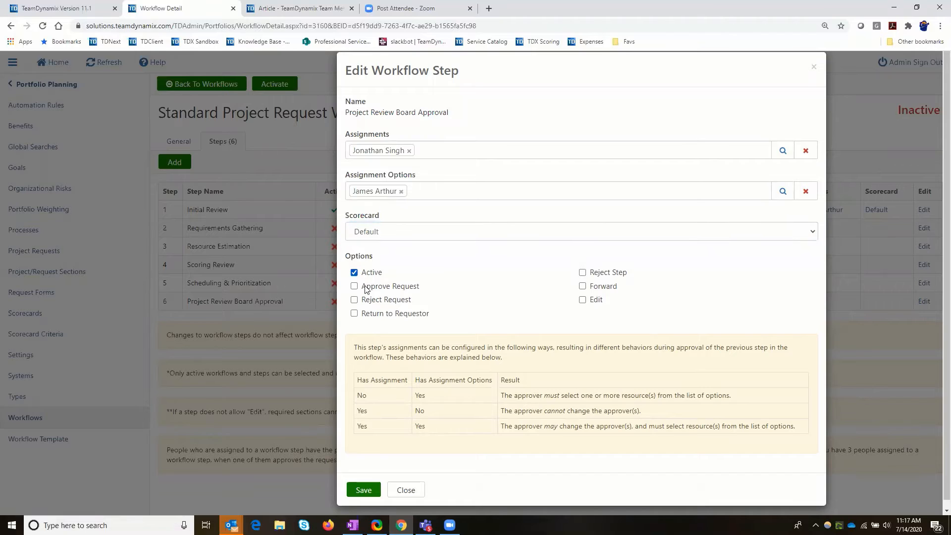
pyautogui.click(367, 314)
pyautogui.click(582, 272)
pyautogui.click(583, 286)
pyautogui.click(582, 300)
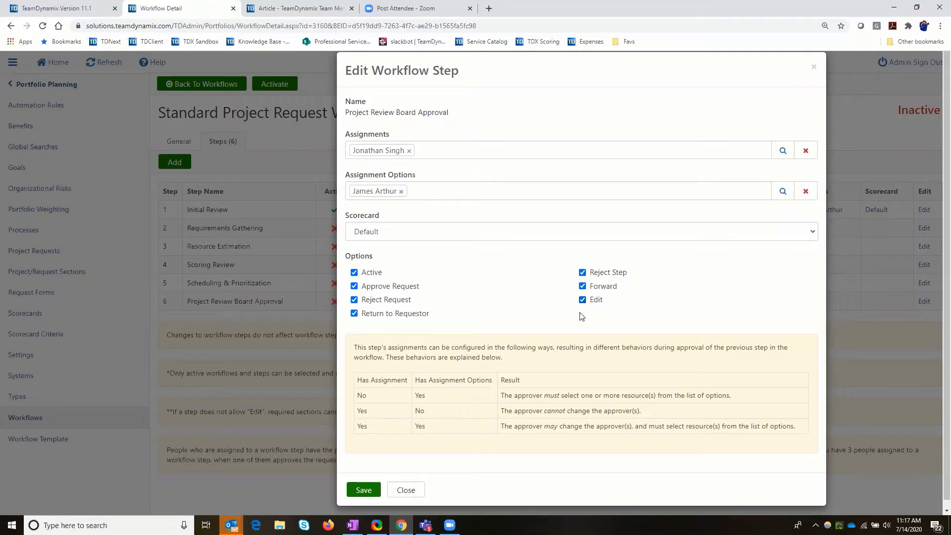
pyautogui.click(365, 490)
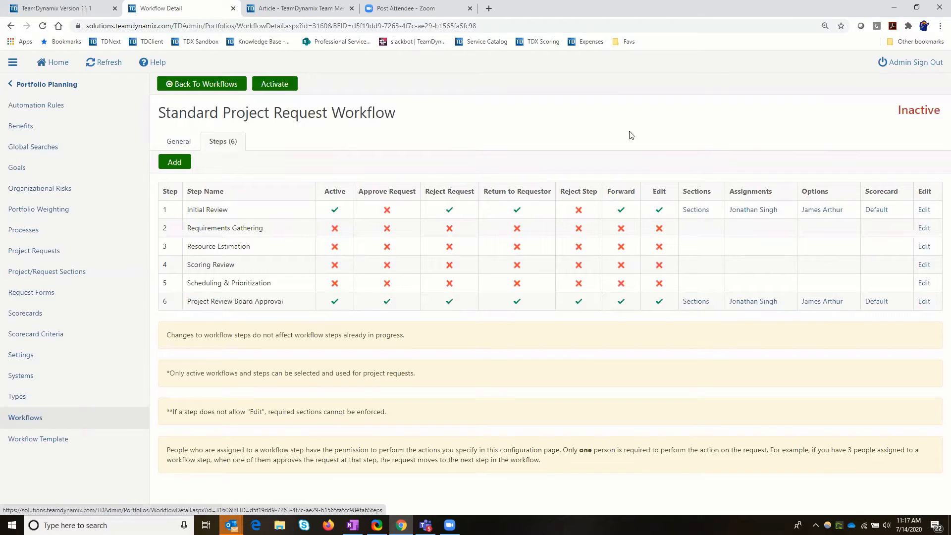
# Set the Standard Project Request Workflow to Active with Initial Review as the Ready for Reporting step, and save its details.
pyautogui.moveTo(900, 108); pyautogui.dragTo(940, 108)
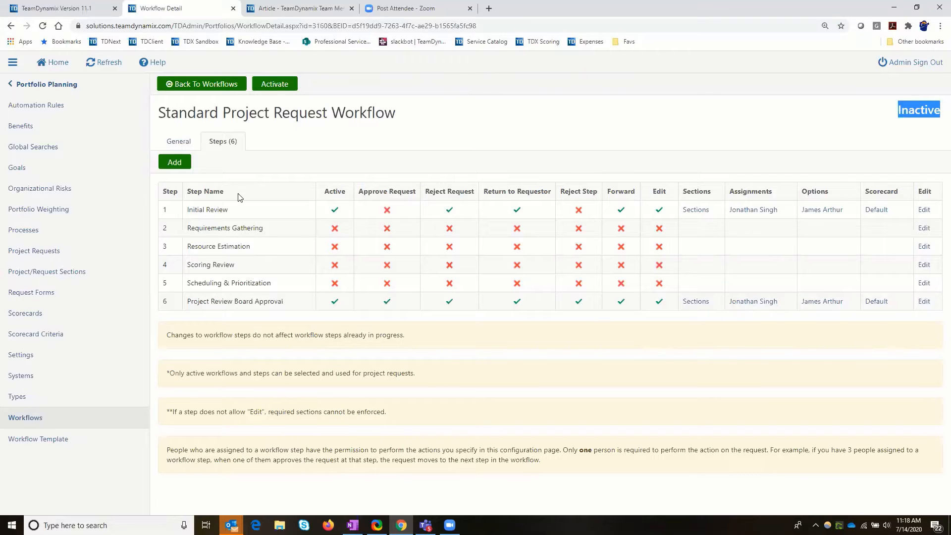
pyautogui.click(178, 144)
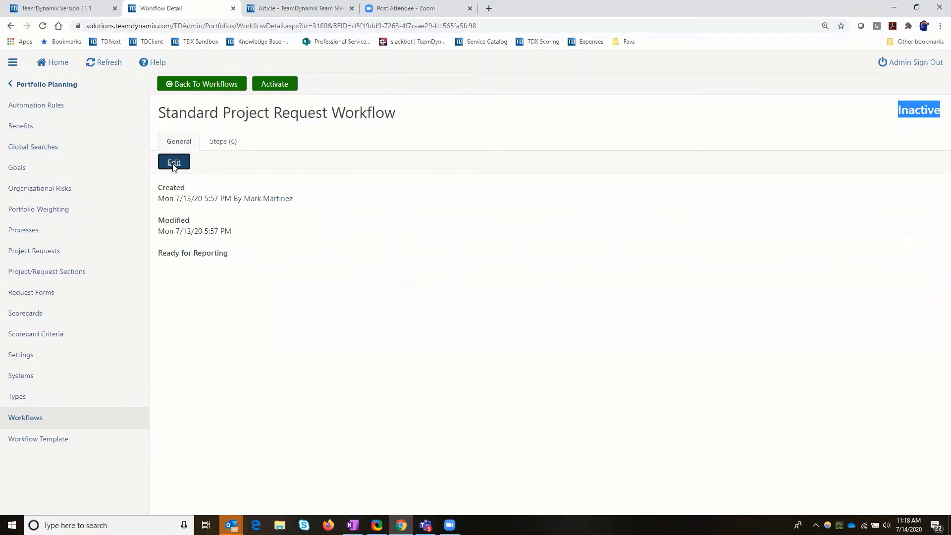
pyautogui.click(174, 164)
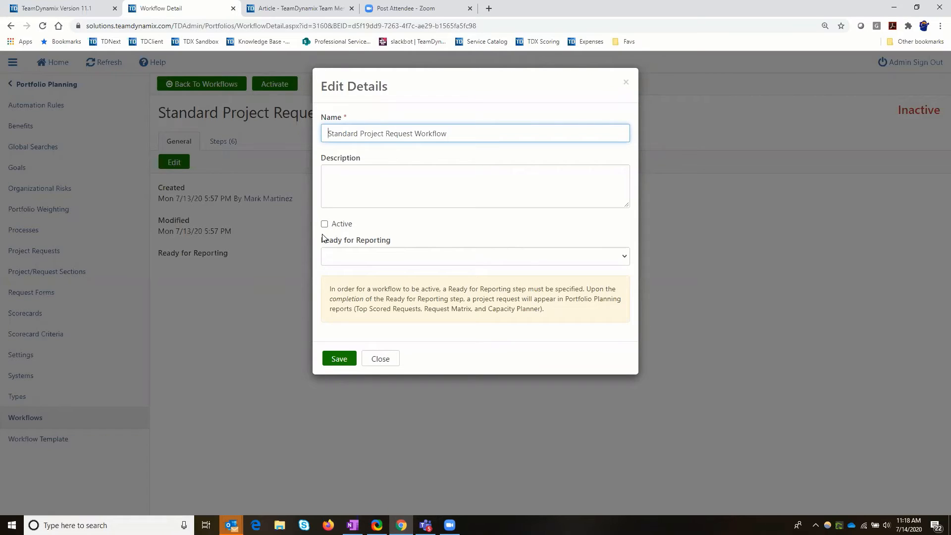
pyautogui.click(324, 224)
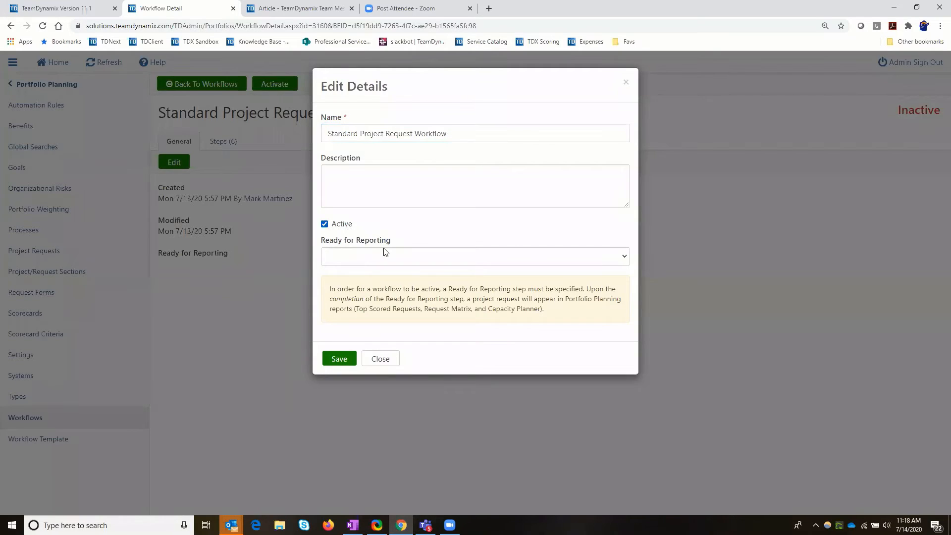
pyautogui.click(451, 258)
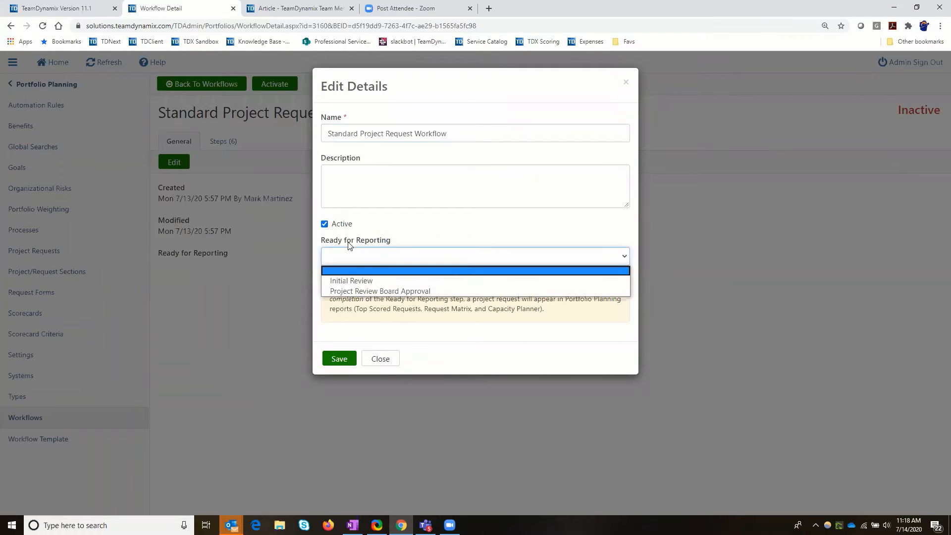
pyautogui.click(356, 282)
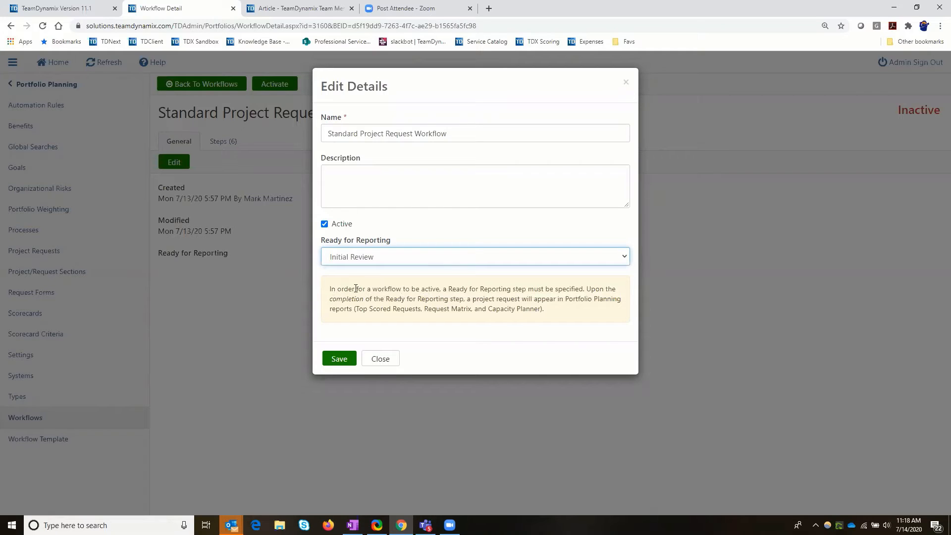
pyautogui.moveTo(330, 289); pyautogui.dragTo(574, 286)
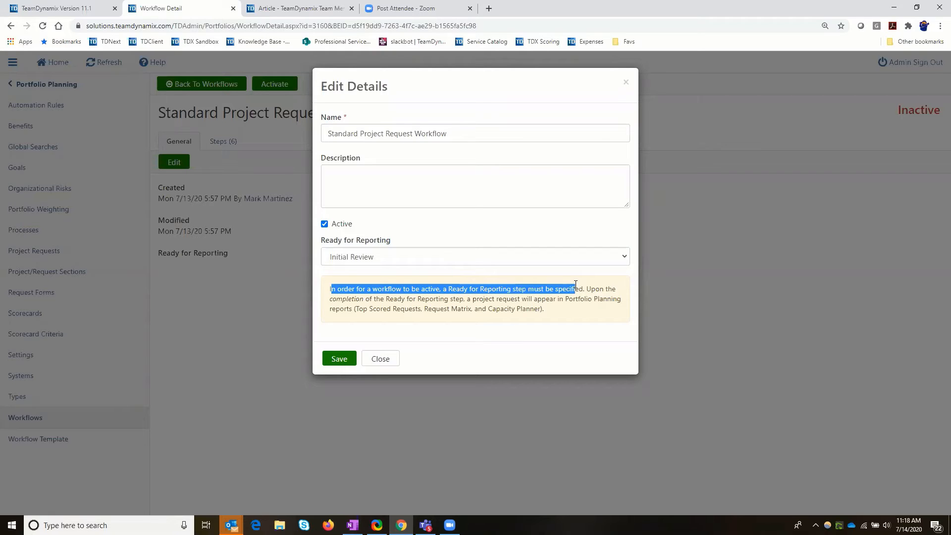
pyautogui.moveTo(576, 284); pyautogui.dragTo(587, 309)
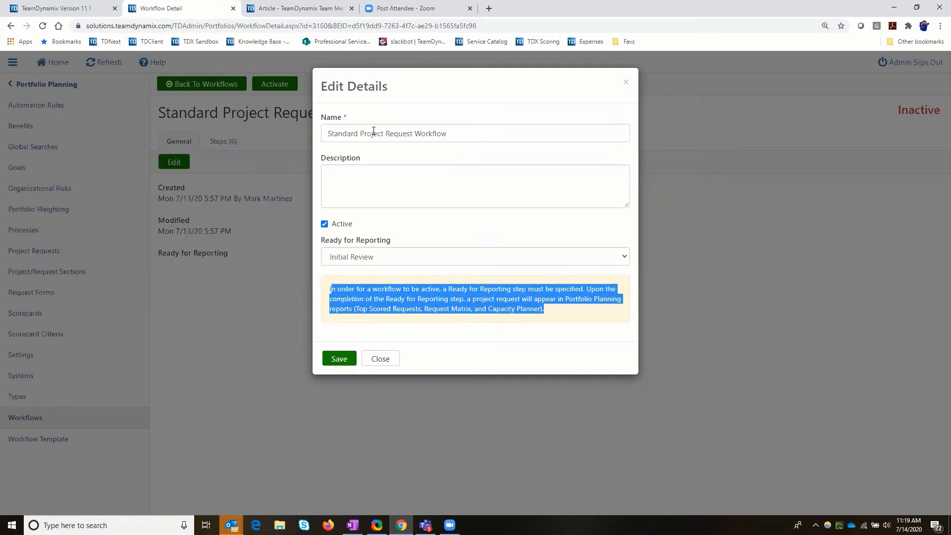
pyautogui.click(340, 361)
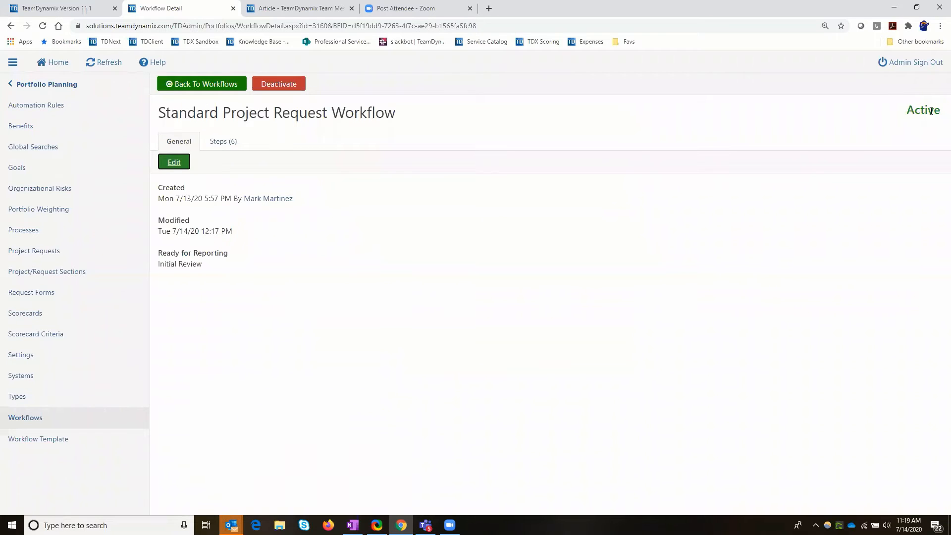
pyautogui.doubleClick(934, 111)
pyautogui.moveTo(158, 113); pyautogui.dragTo(393, 104)
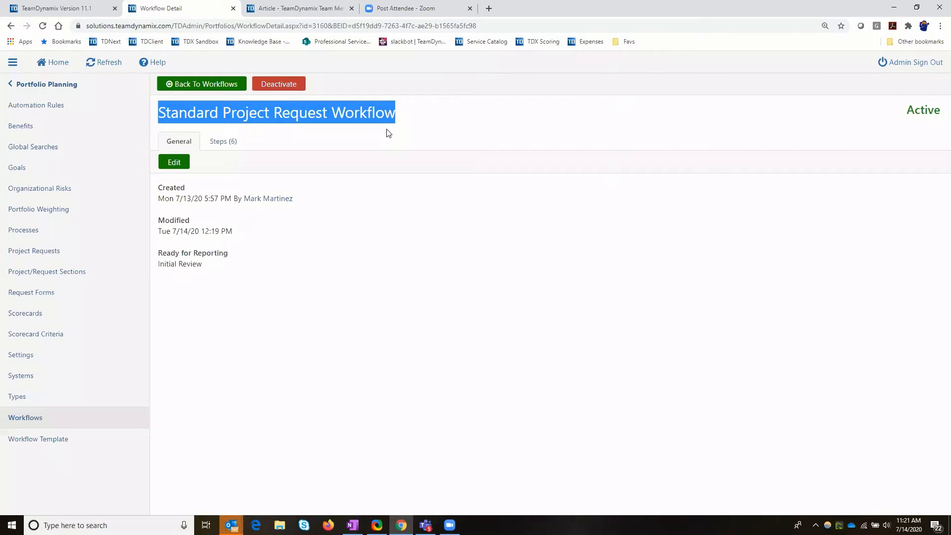
# Load the TDX Sandbox in a new browser tab and open the Badger request from the Portfolio Planning project requests.
pyautogui.click(489, 8)
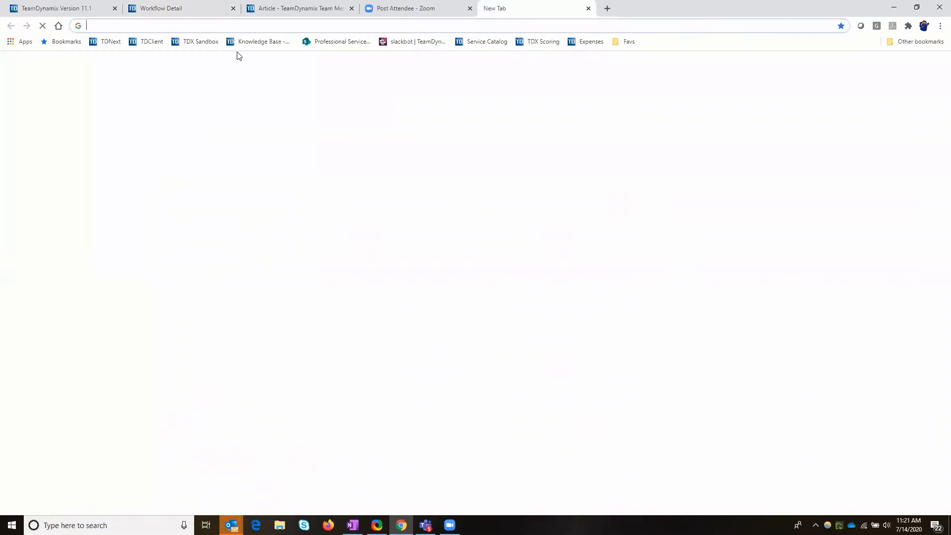
pyautogui.click(201, 42)
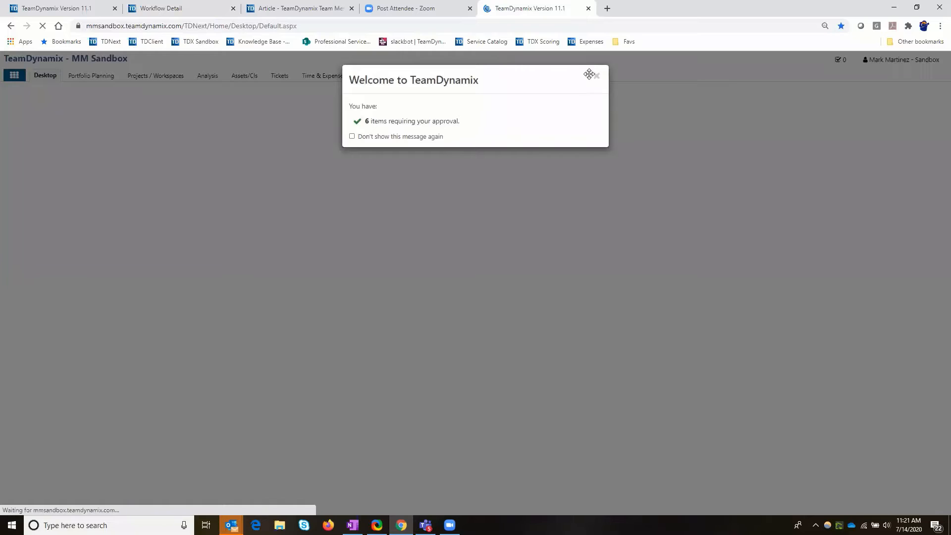
pyautogui.click(596, 75)
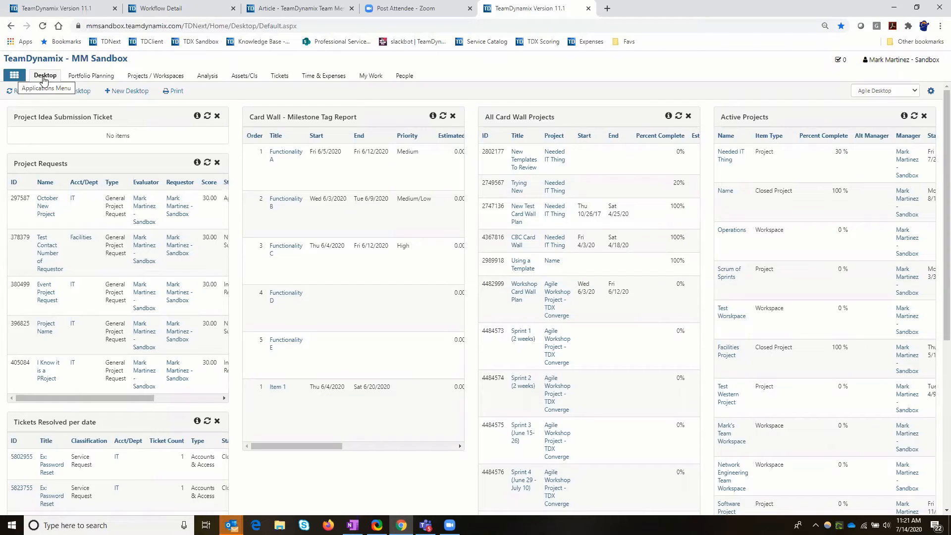
pyautogui.click(83, 81)
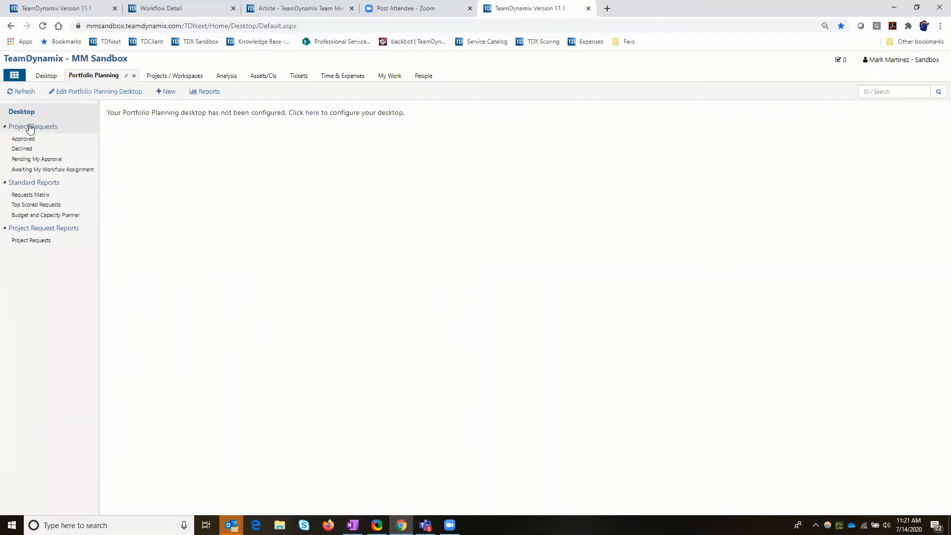
pyautogui.click(34, 128)
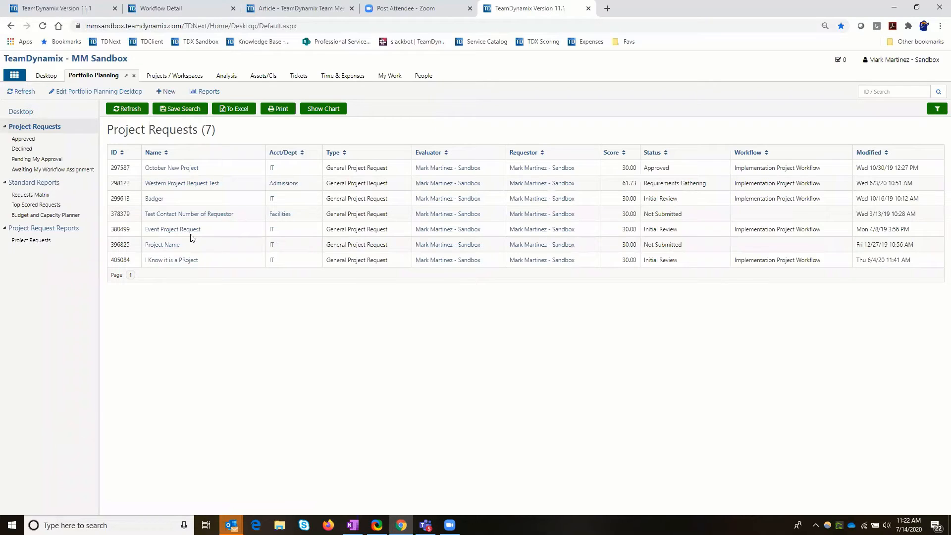
pyautogui.click(154, 198)
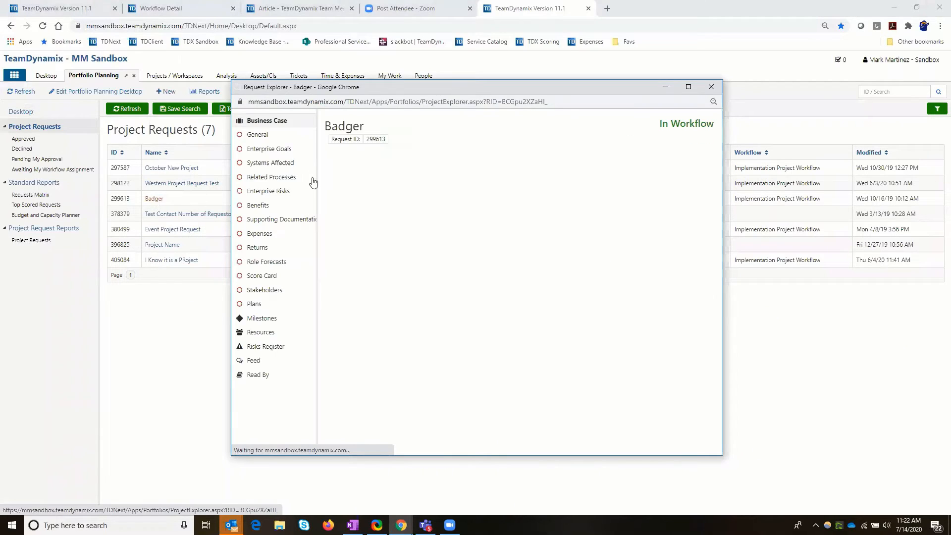
# Inspect the Assign To Workflow action of the Badger request, and close the dialog and the request without assigning a workflow.
pyautogui.click(346, 163)
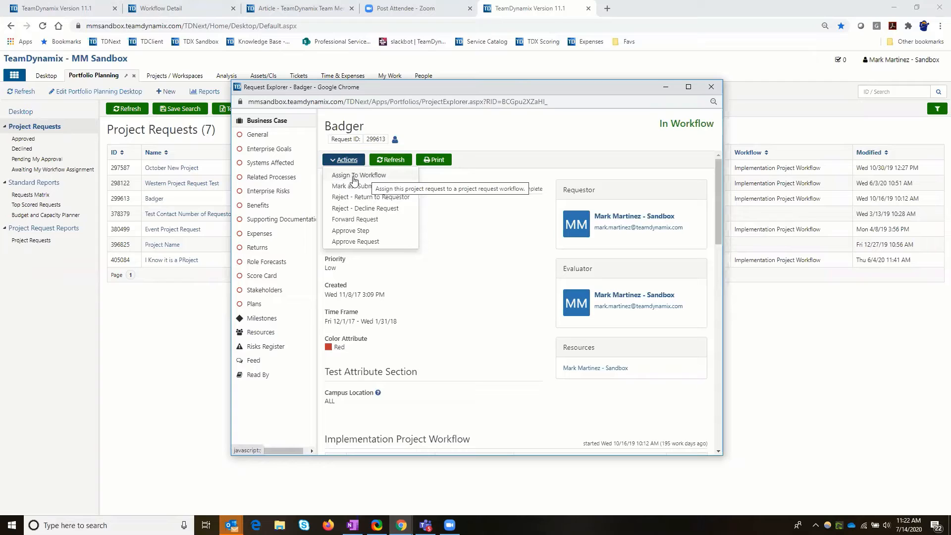
pyautogui.click(380, 177)
pyautogui.click(615, 197)
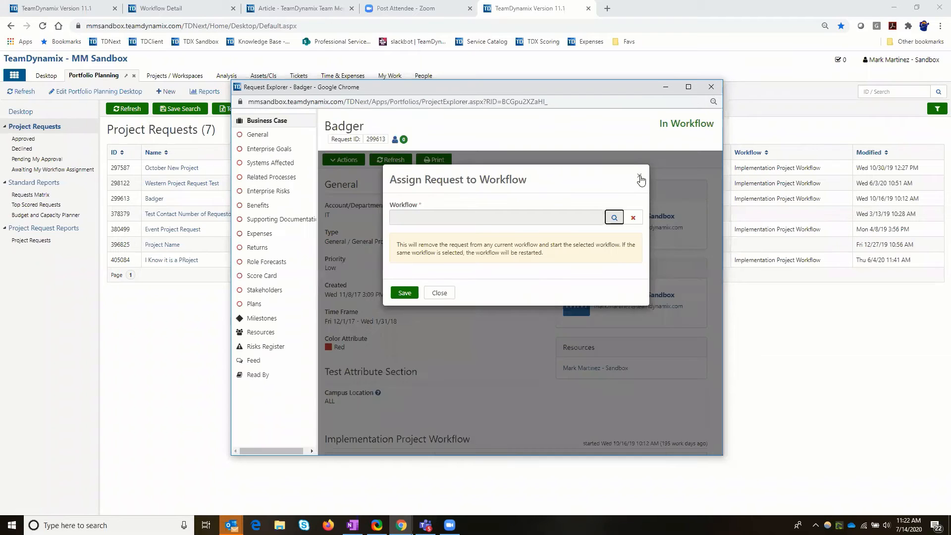
pyautogui.click(640, 177)
pyautogui.click(711, 87)
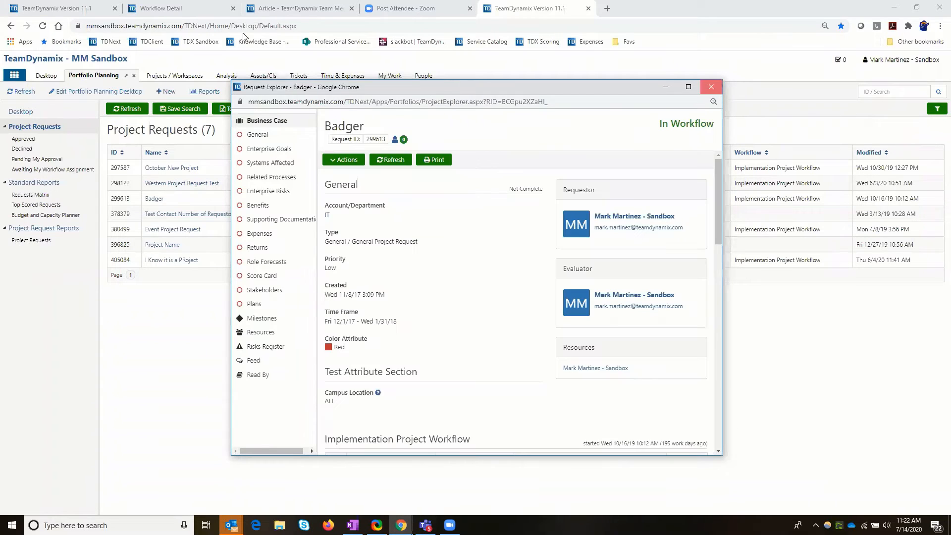
# Return to the Standard Project Request Workflow's admin page and open the Portfolio Planning Automation Rules.
pyautogui.click(215, 10)
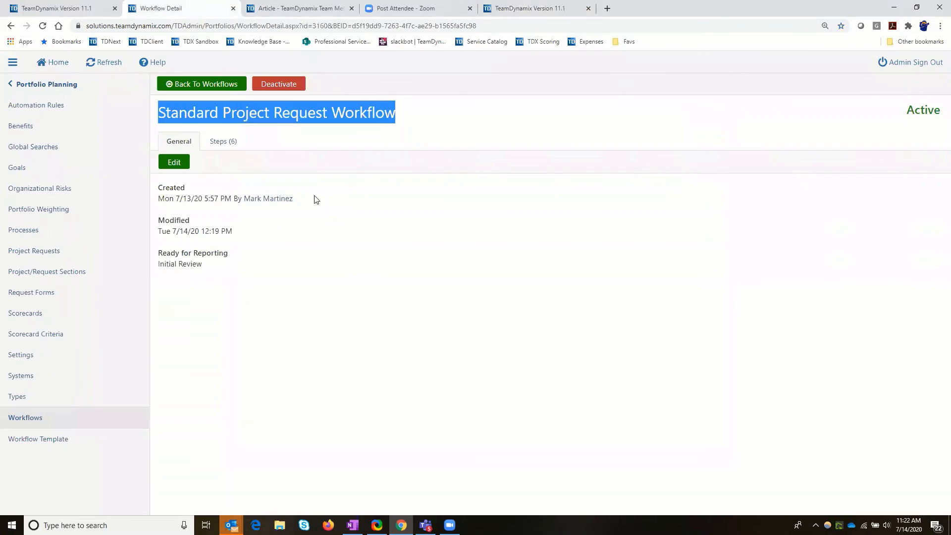
pyautogui.click(303, 151)
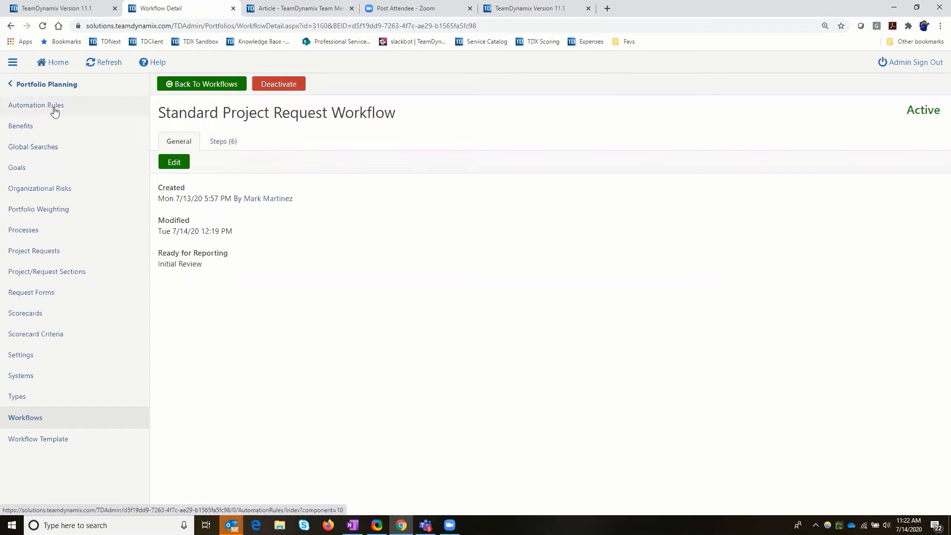
pyautogui.click(29, 110)
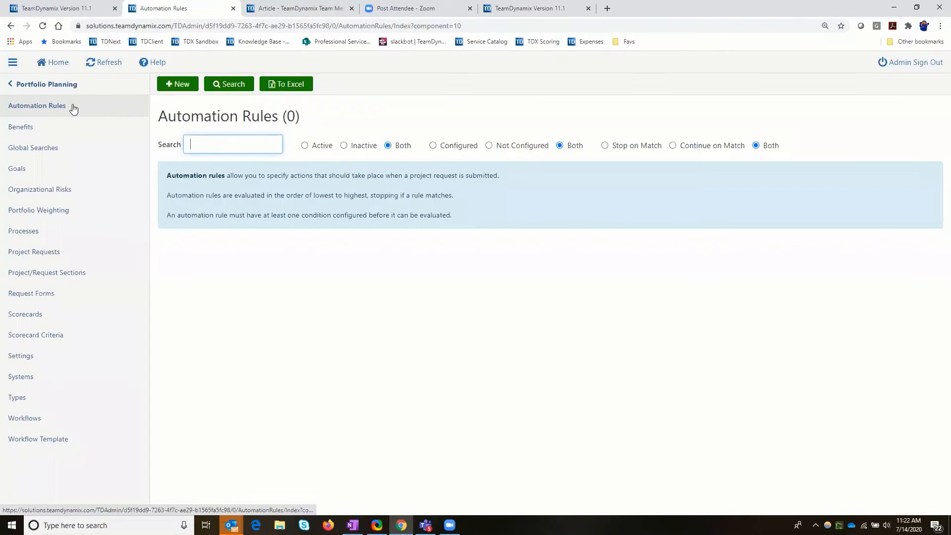
# Create and save a new automation rule named Standard Project Request Workflow.
pyautogui.click(173, 87)
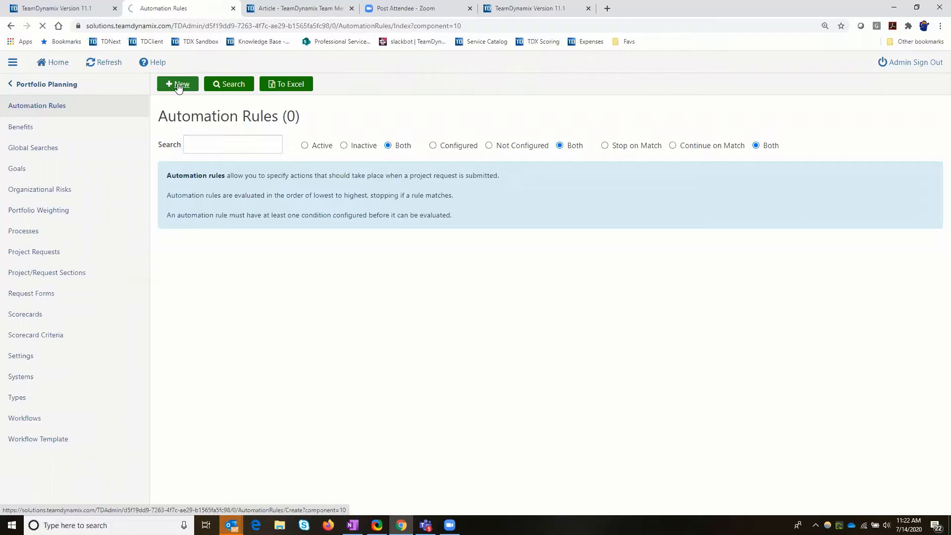
pyautogui.click(175, 157)
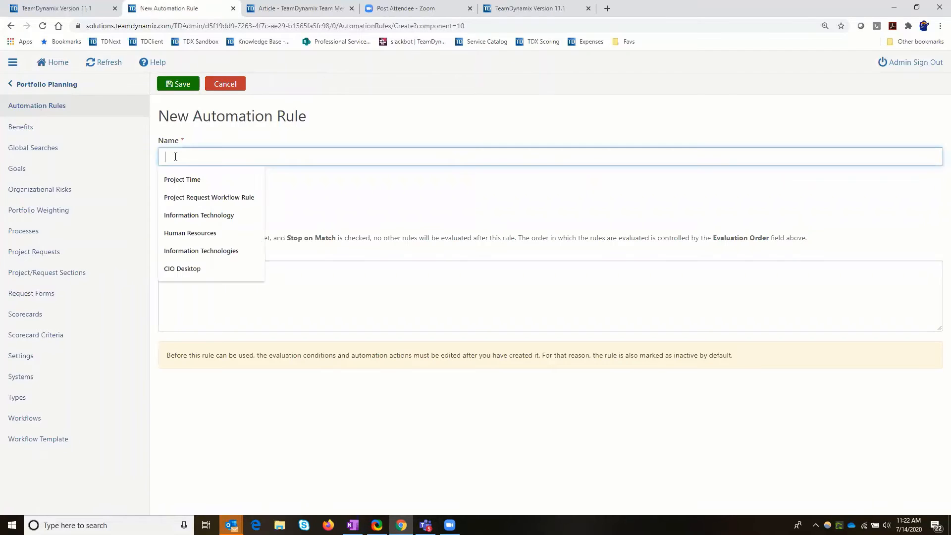
pyautogui.write('Sta')
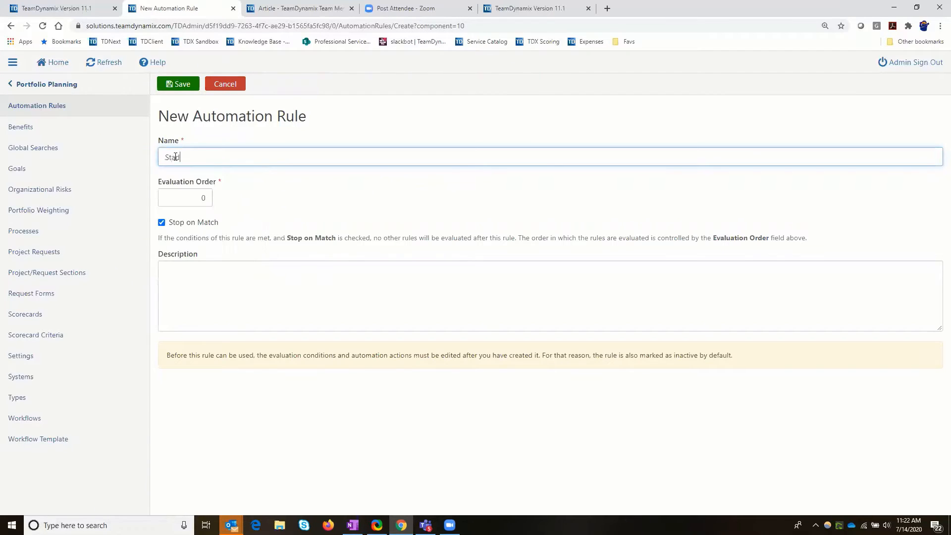
pyautogui.write('ndard Rr')
pyautogui.press('BackSpace')
pyautogui.write('Proej')
pyautogui.press('BackSpace')
pyautogui.press('BackSpace')
pyautogui.write('ject Request Workflow')
pyautogui.click(182, 84)
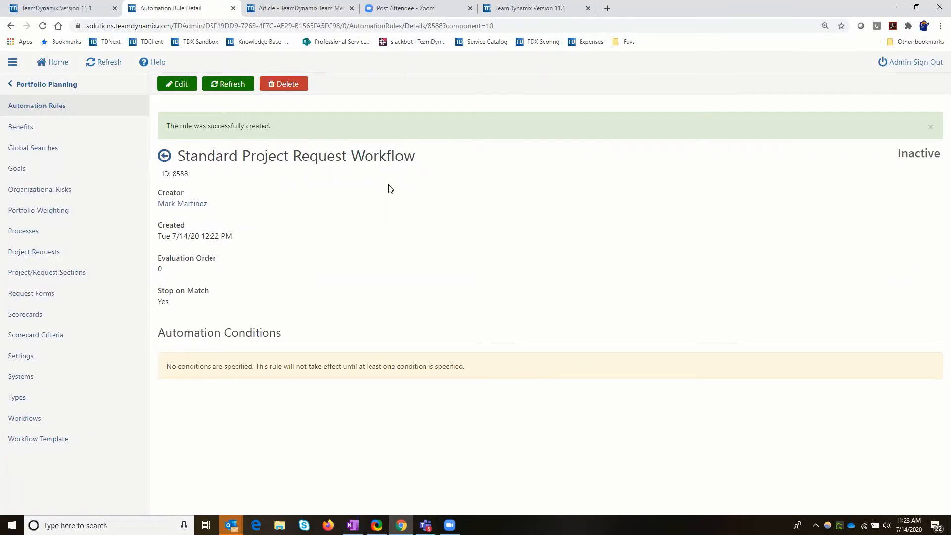
# Edit the automation rule to make it Active and add the condition Type is one of General Project Type.
pyautogui.click(178, 86)
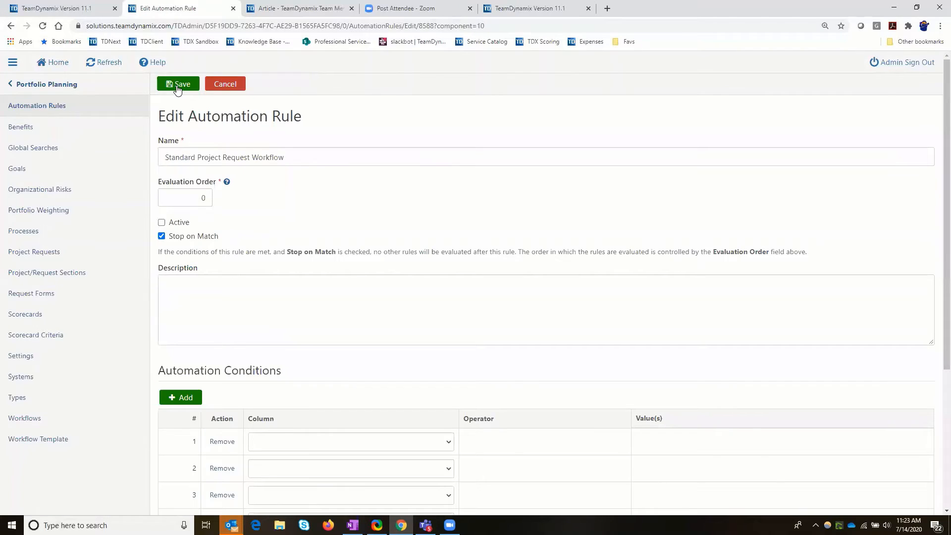
pyautogui.click(162, 222)
pyautogui.scroll(-1, 426, 258)
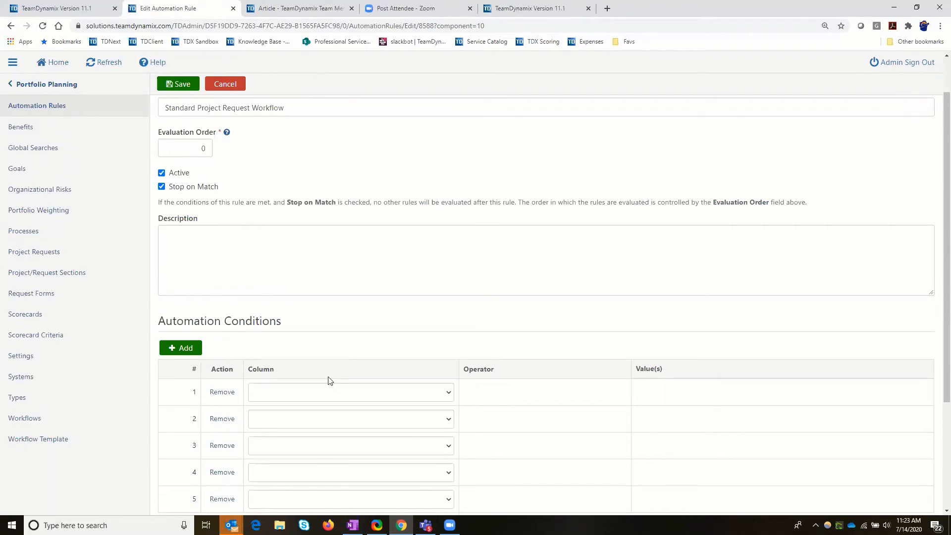
pyautogui.click(448, 393)
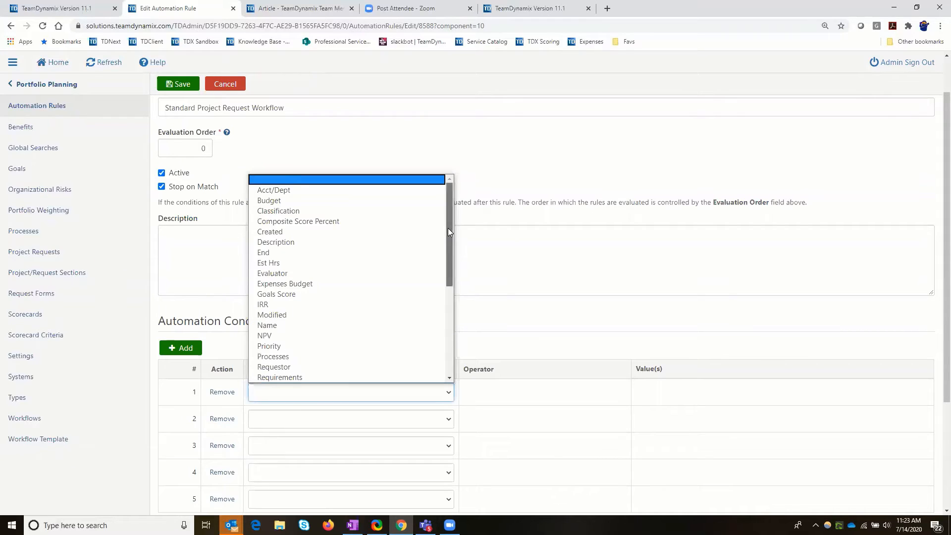
pyautogui.moveTo(454, 273); pyautogui.dragTo(451, 329)
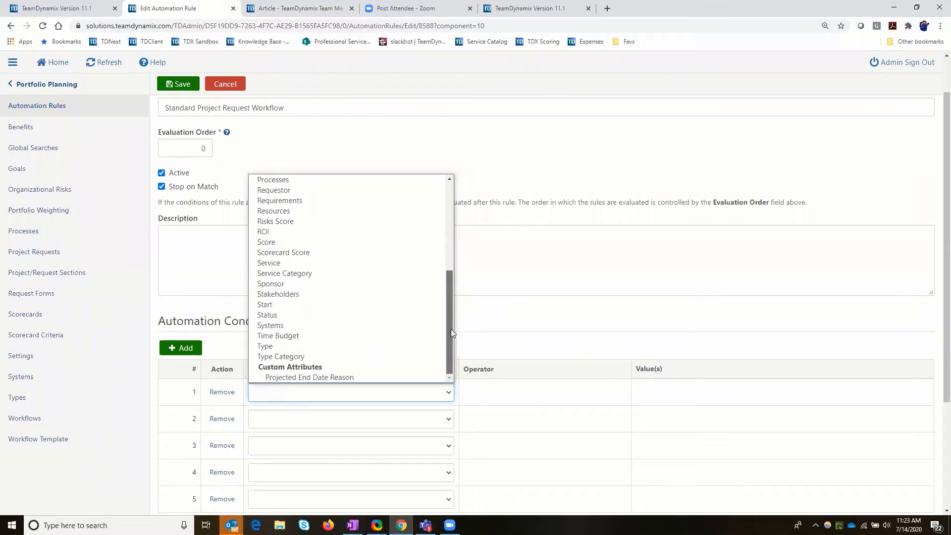
pyautogui.click(262, 348)
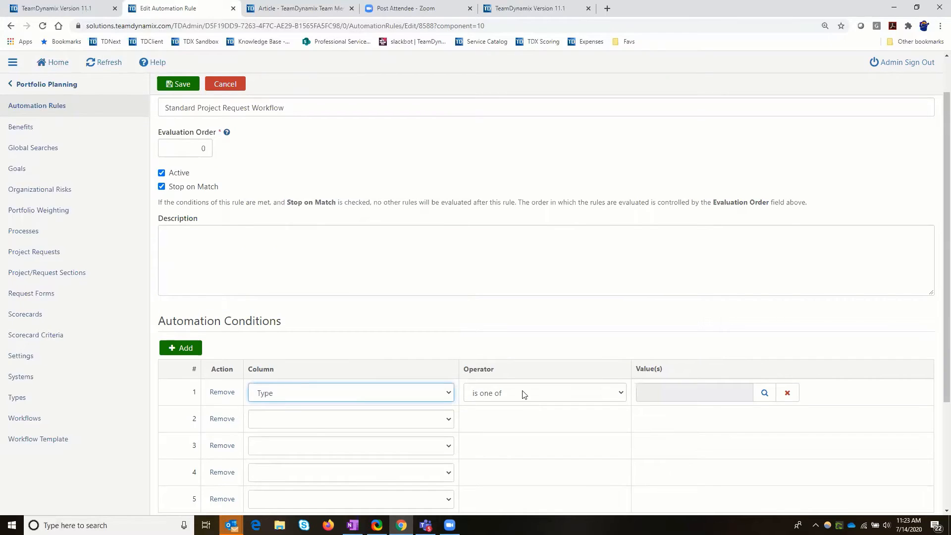
pyautogui.click(763, 397)
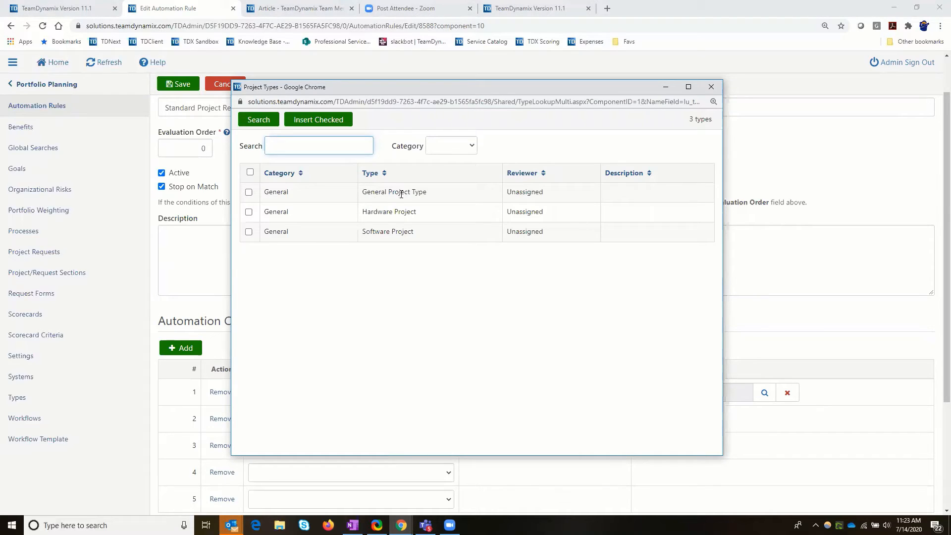
pyautogui.click(249, 192)
pyautogui.click(316, 124)
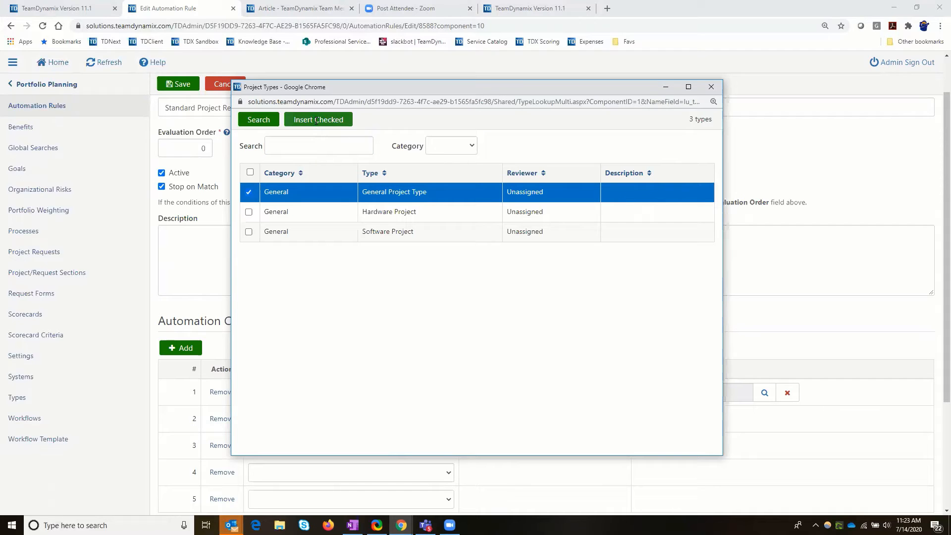
# Set the rule's Assign to Workflow action to Standard Project Request Workflow and save the rule.
pyautogui.scroll(-3, 413, 284)
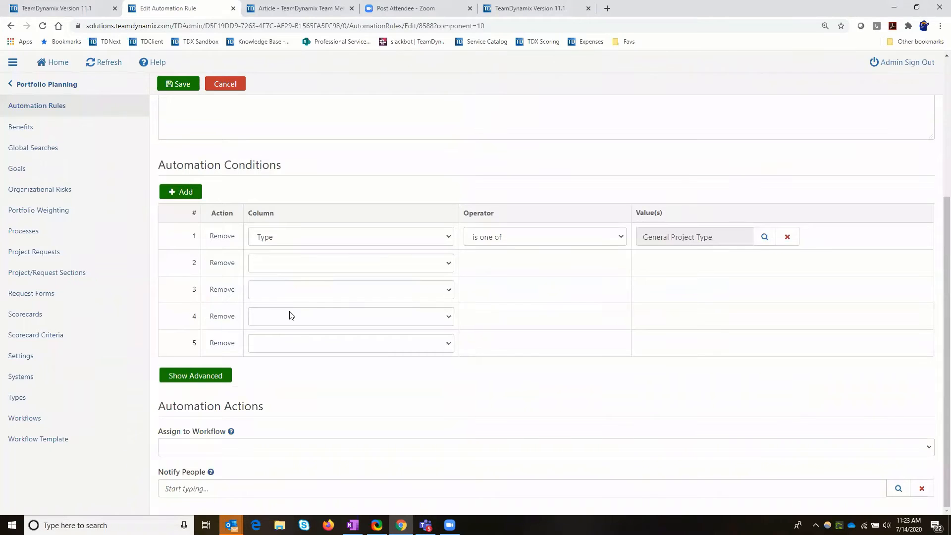
pyautogui.click(177, 449)
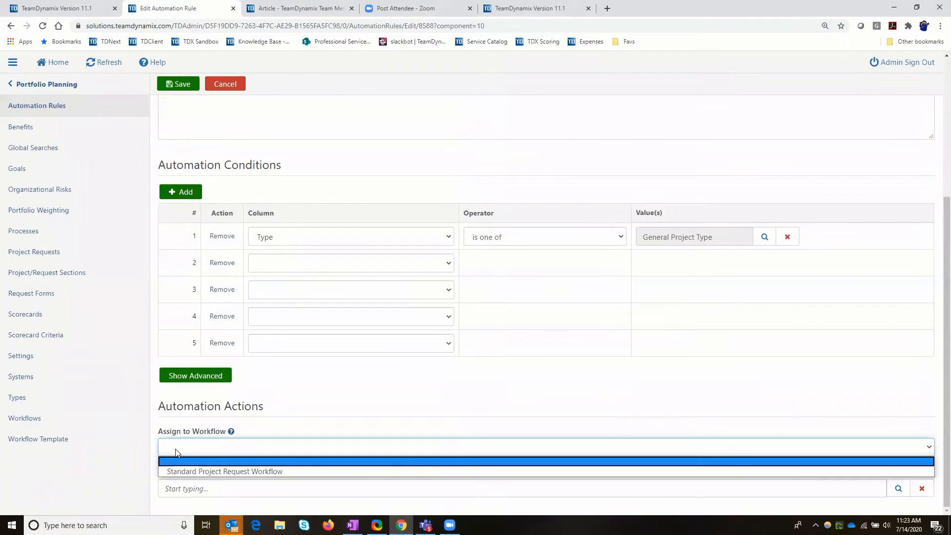
pyautogui.click(239, 473)
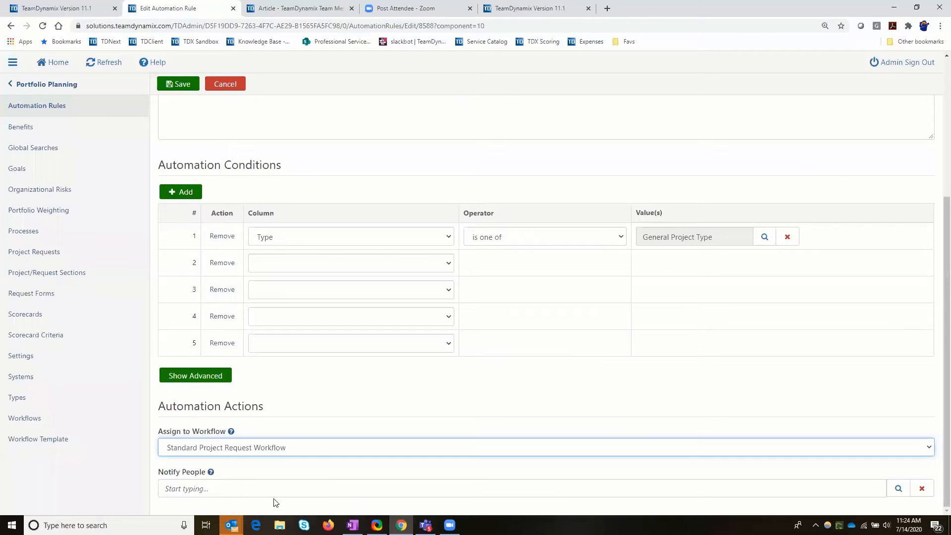
pyautogui.click(184, 84)
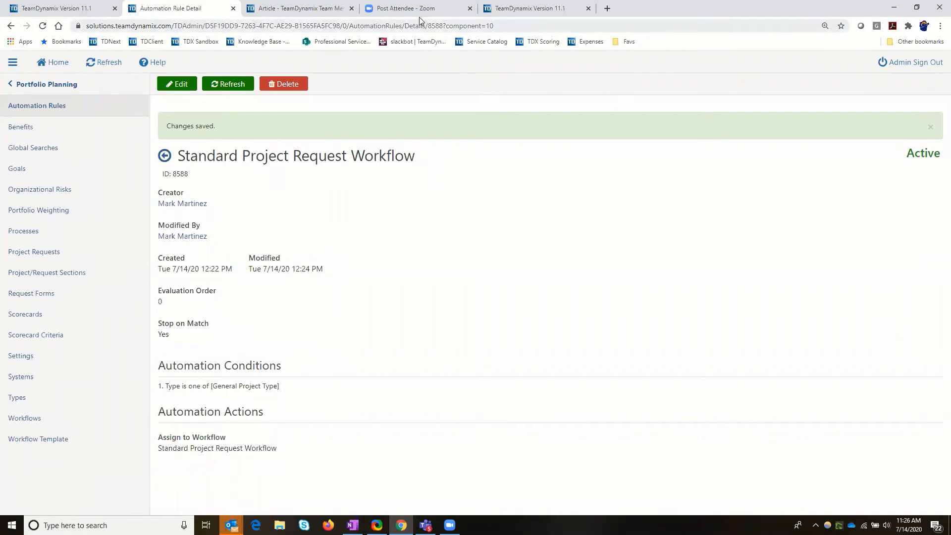
# Reopen the Badger request in the sandbox and review the steps and responsibilities of its Implementation Project Workflow.
pyautogui.click(510, 12)
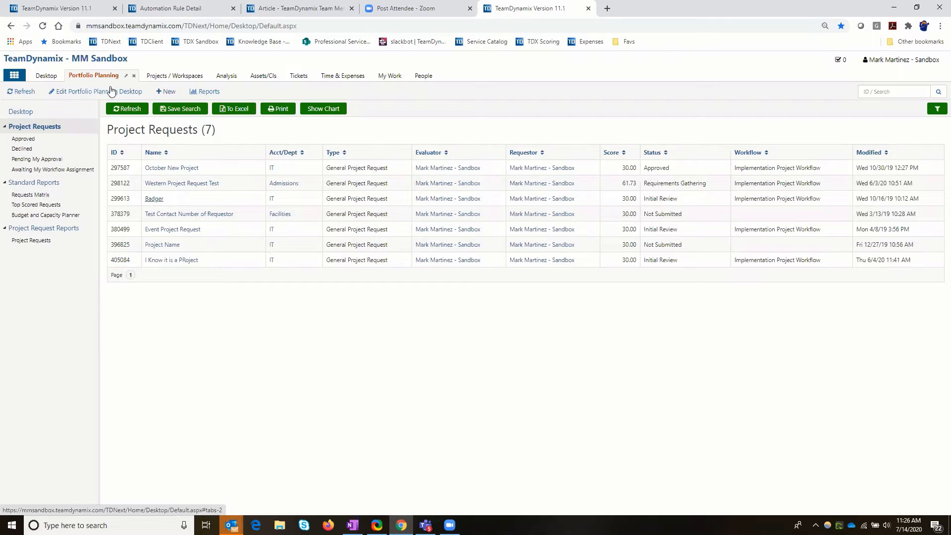
pyautogui.click(154, 199)
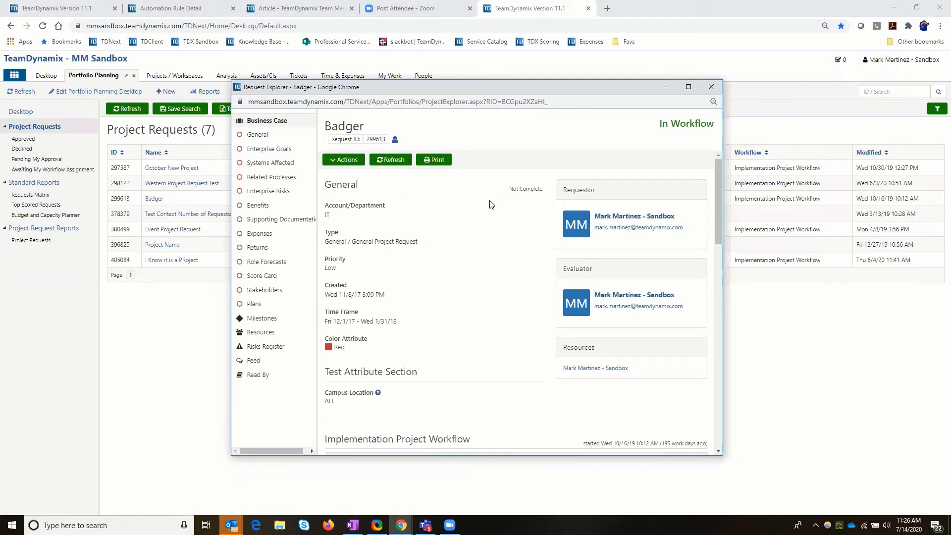
pyautogui.scroll(-5, 474, 263)
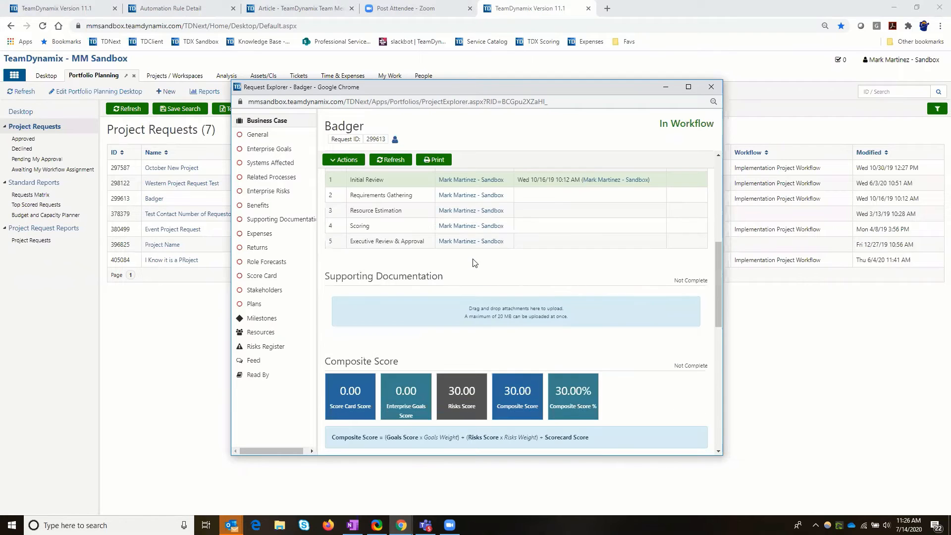
pyautogui.scroll(2, 341, 288)
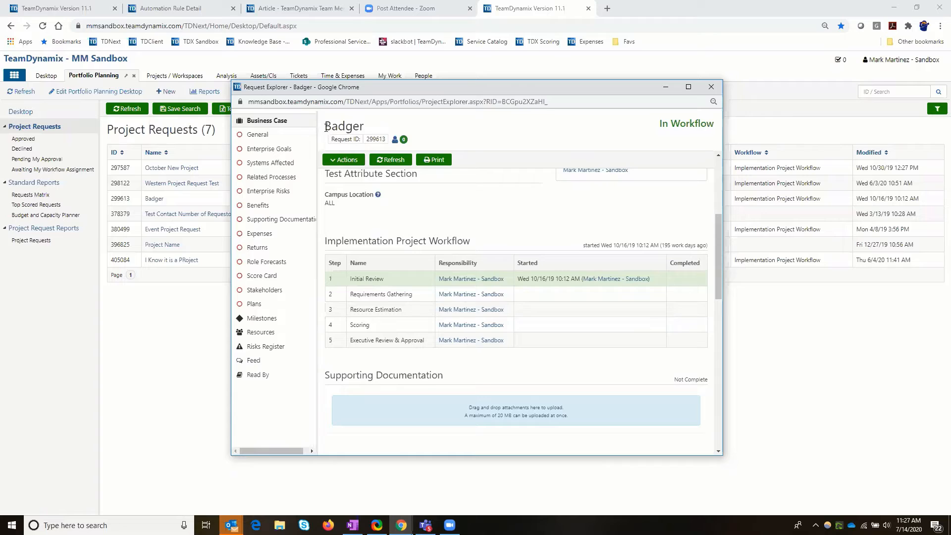
pyautogui.moveTo(325, 127); pyautogui.dragTo(367, 127)
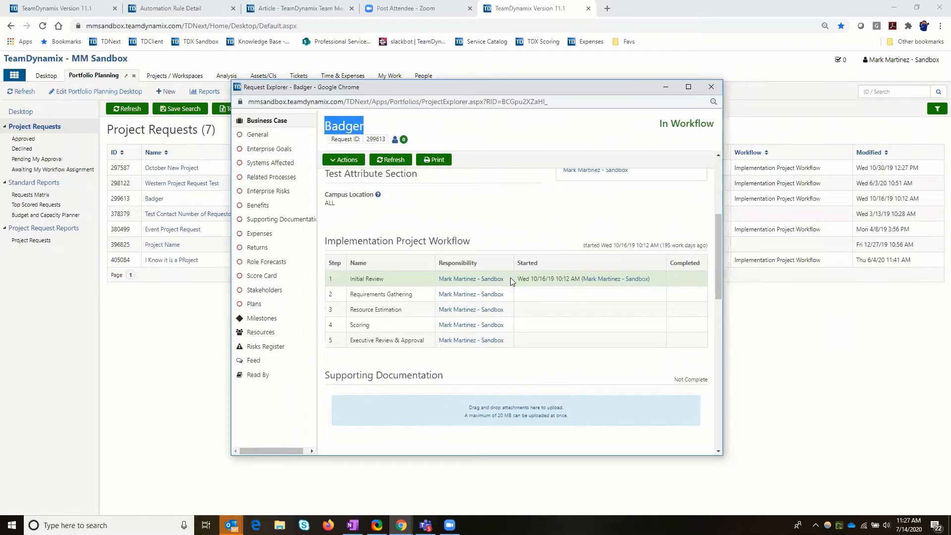
pyautogui.click(459, 296)
pyautogui.scroll(1, 466, 291)
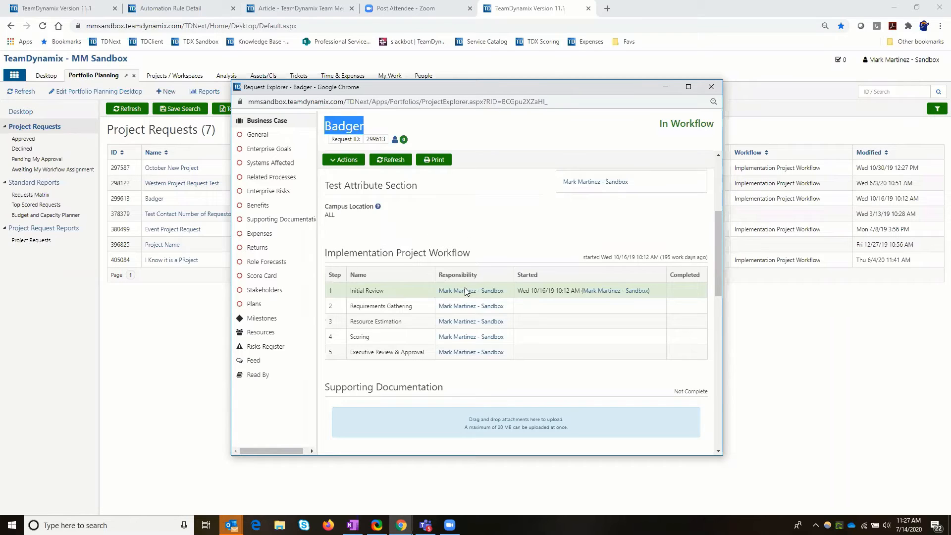
pyautogui.scroll(4, 478, 277)
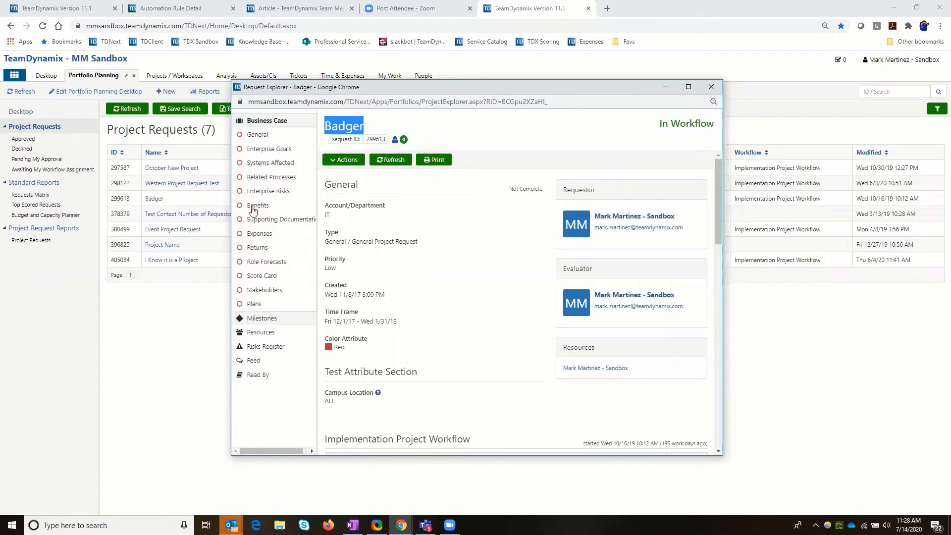
# Mark the Badger request's General section complete and return to the workflow table in its Business Case.
pyautogui.click(252, 139)
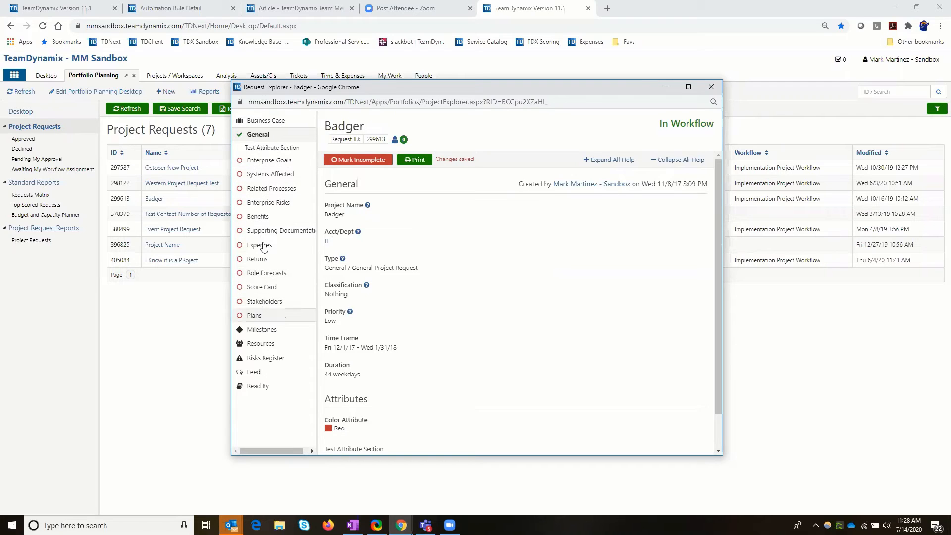
pyautogui.click(265, 122)
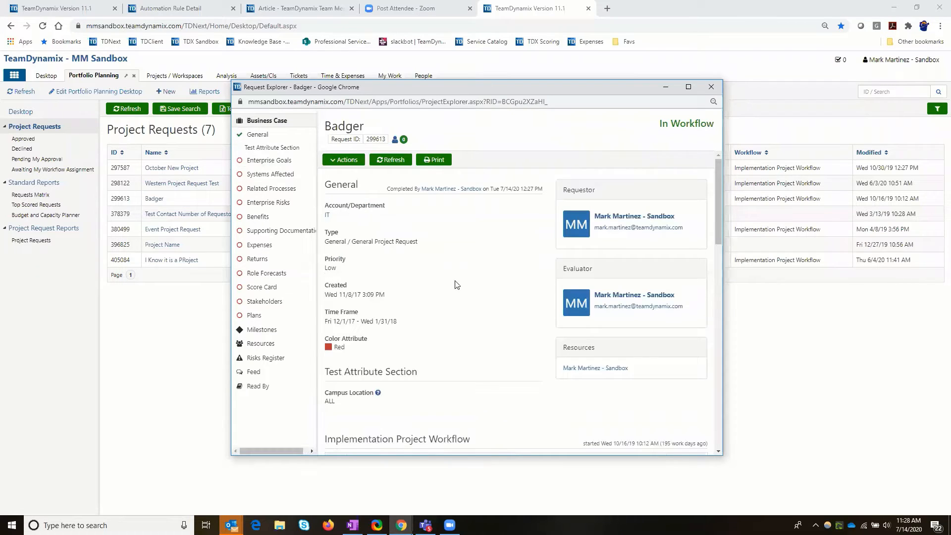
pyautogui.scroll(-5, 457, 284)
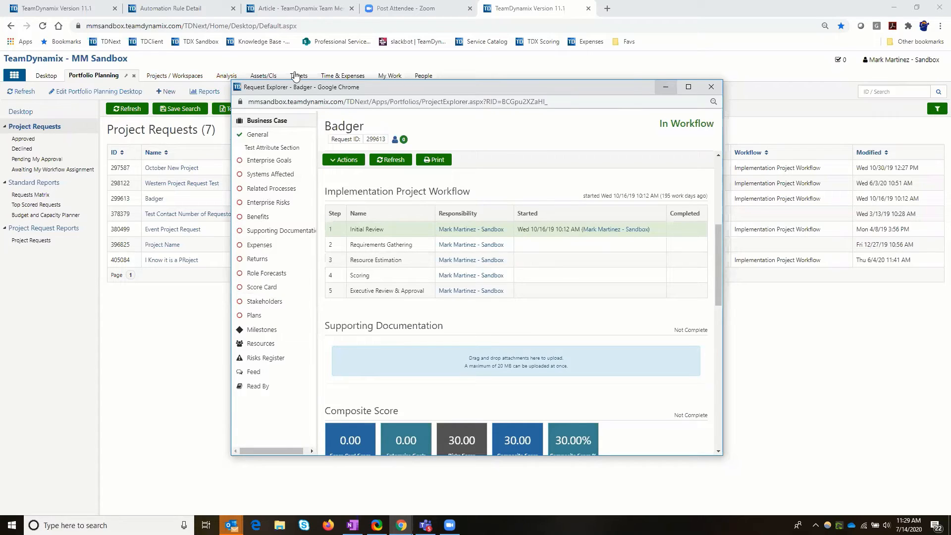
# Run the Availability Report in Analysis and highlight the PMO pool resource whose primary functional role is Server Admin.
pyautogui.click(207, 76)
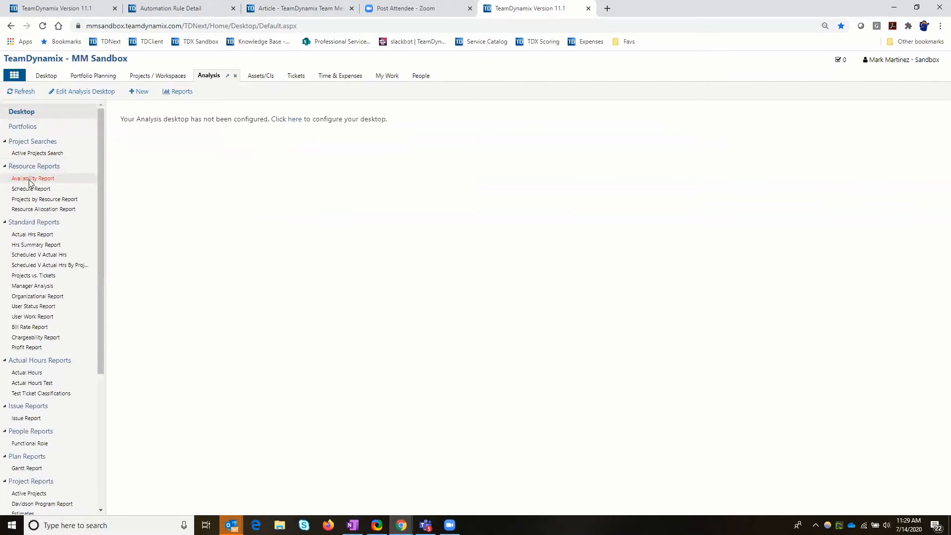
pyautogui.click(29, 179)
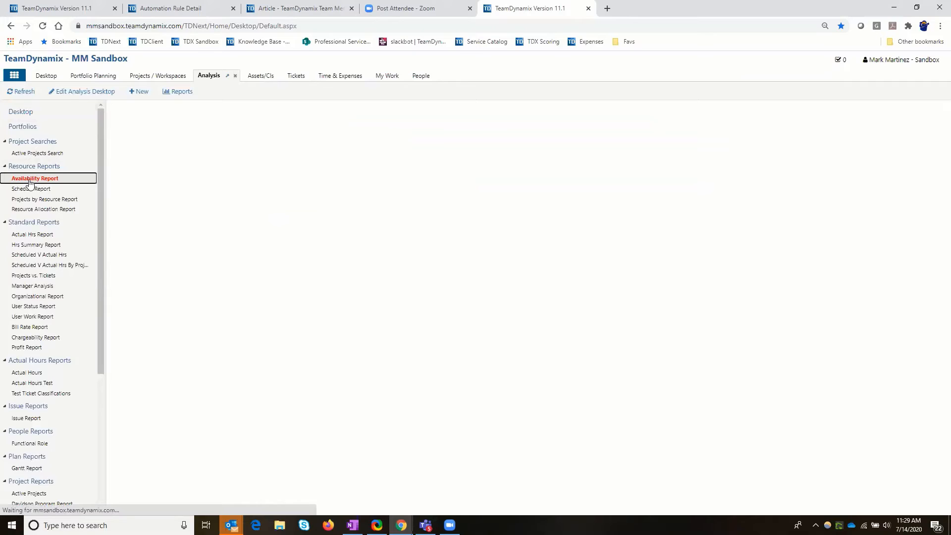
pyautogui.click(142, 110)
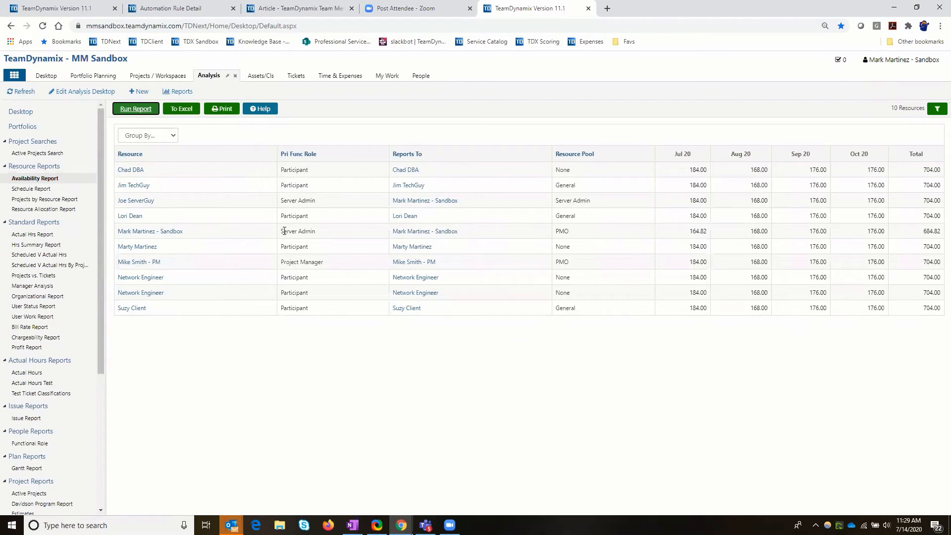
pyautogui.tripleClick(315, 229)
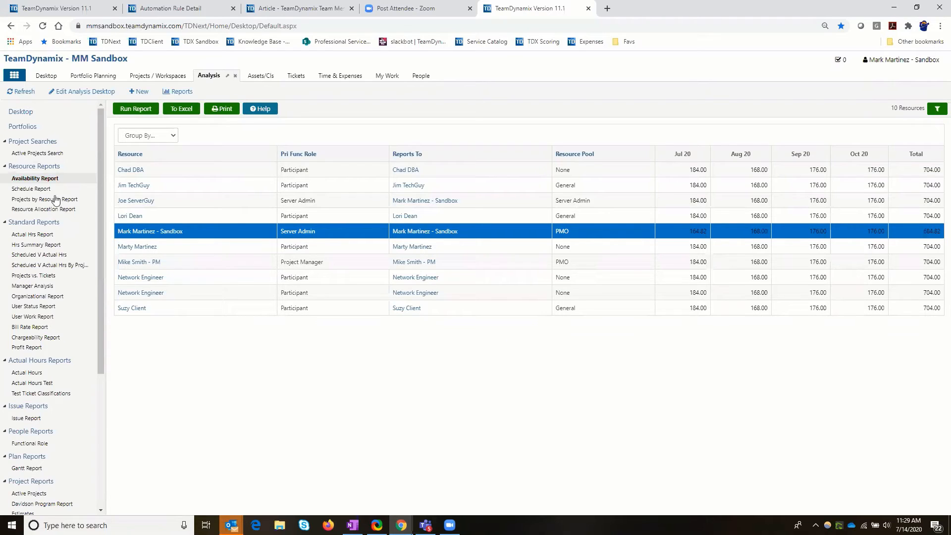
# Run the Schedule Report in Analysis, and check the workflow steps in the Badger request from Portfolio Planning.
pyautogui.click(38, 190)
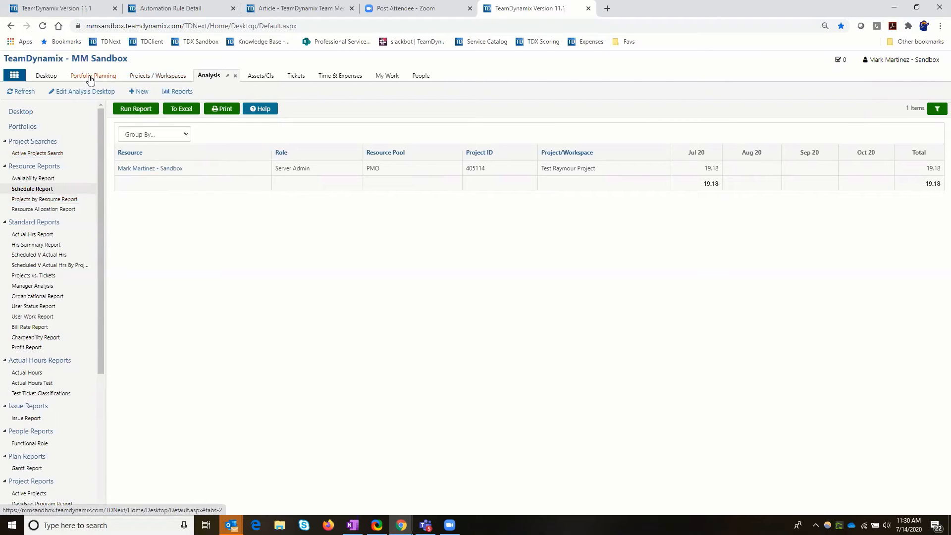
pyautogui.click(148, 200)
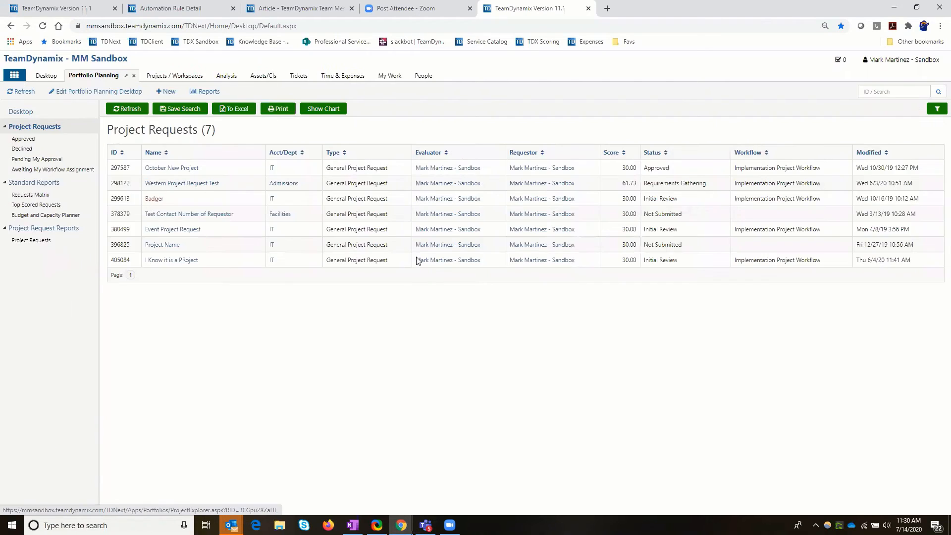
pyautogui.scroll(-5, 375, 246)
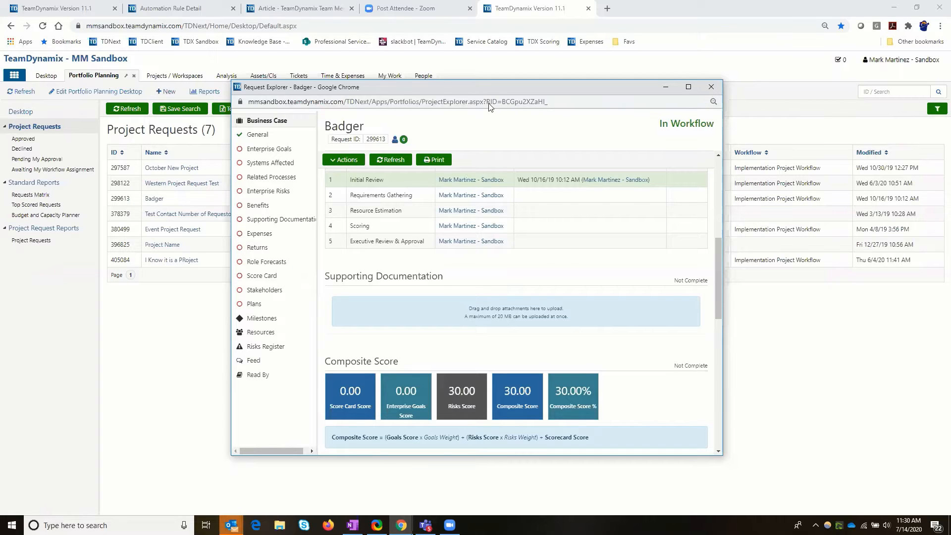
pyautogui.click(710, 87)
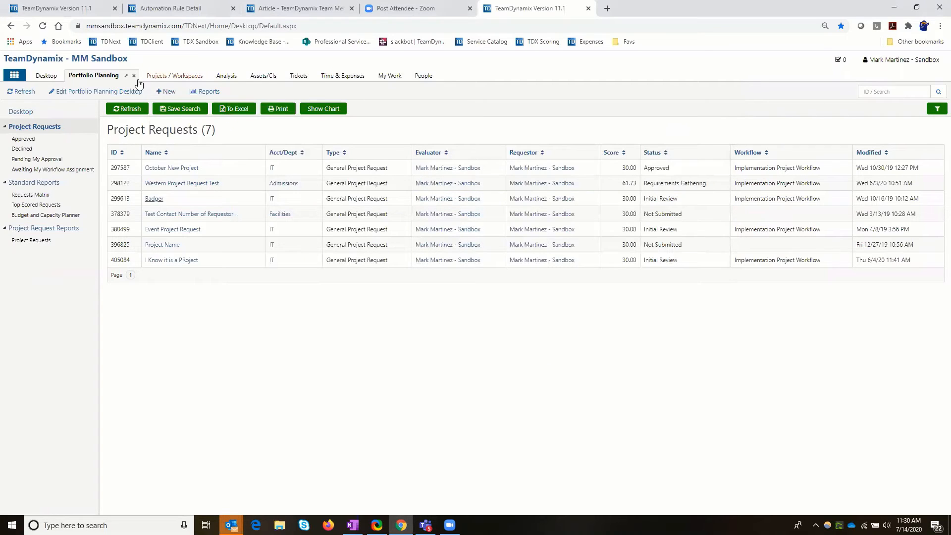
# Open the Client Portal and start a new IT Project Request from the Project Requests category of the service catalog.
pyautogui.click(13, 75)
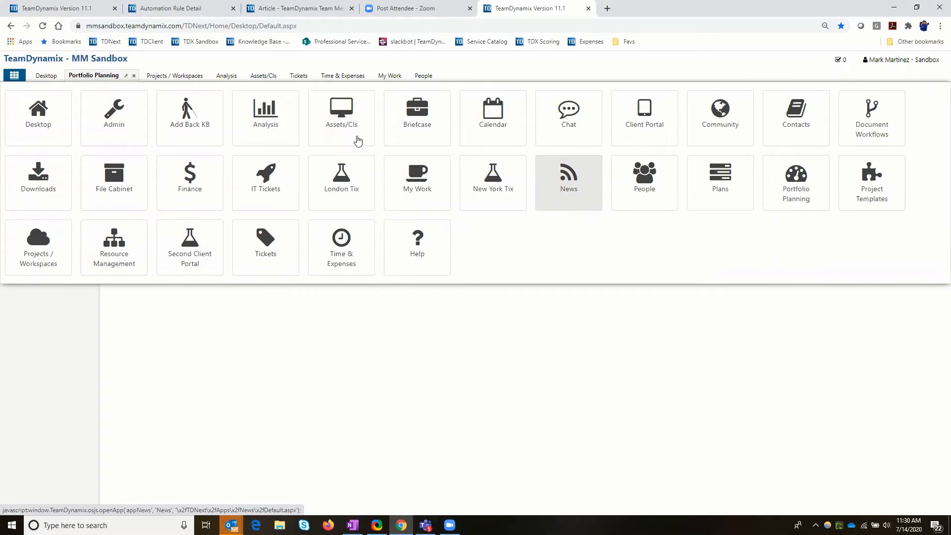
pyautogui.click(642, 130)
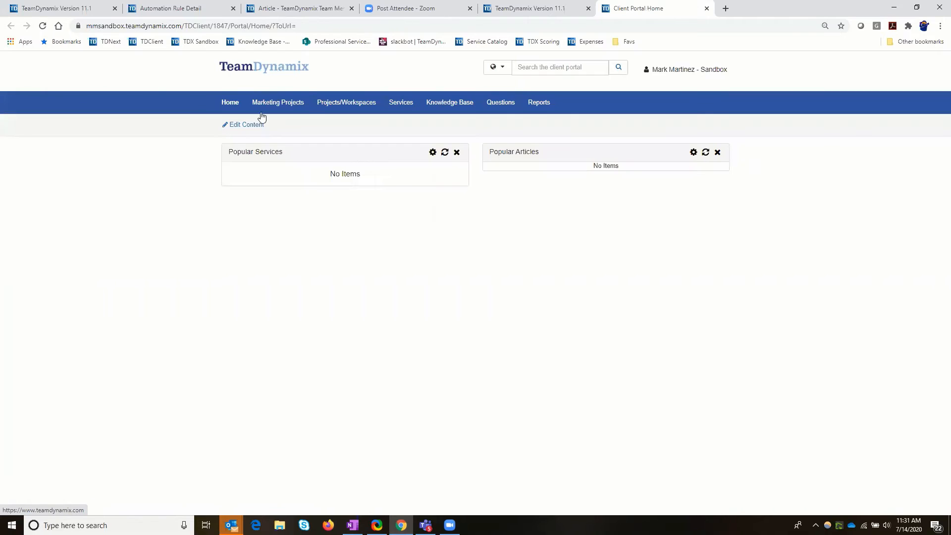
pyautogui.click(403, 105)
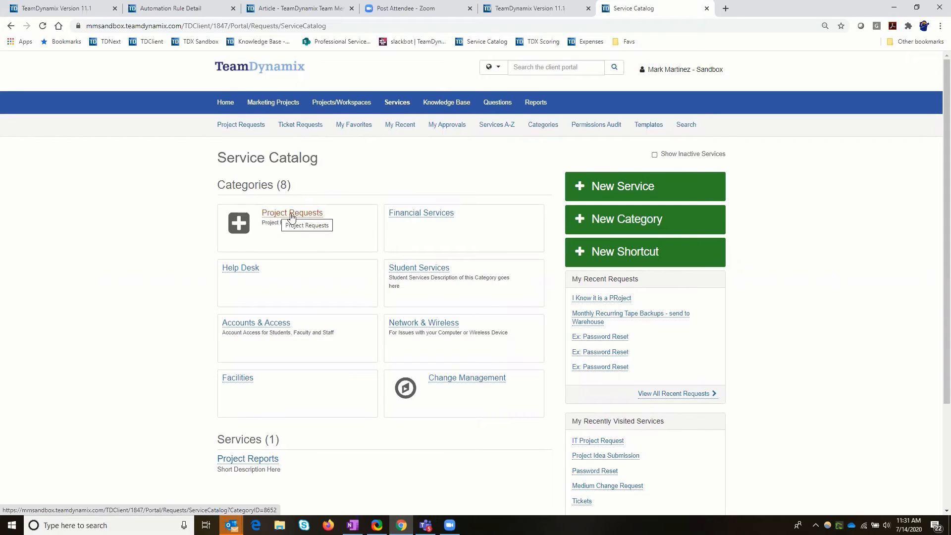
pyautogui.click(291, 215)
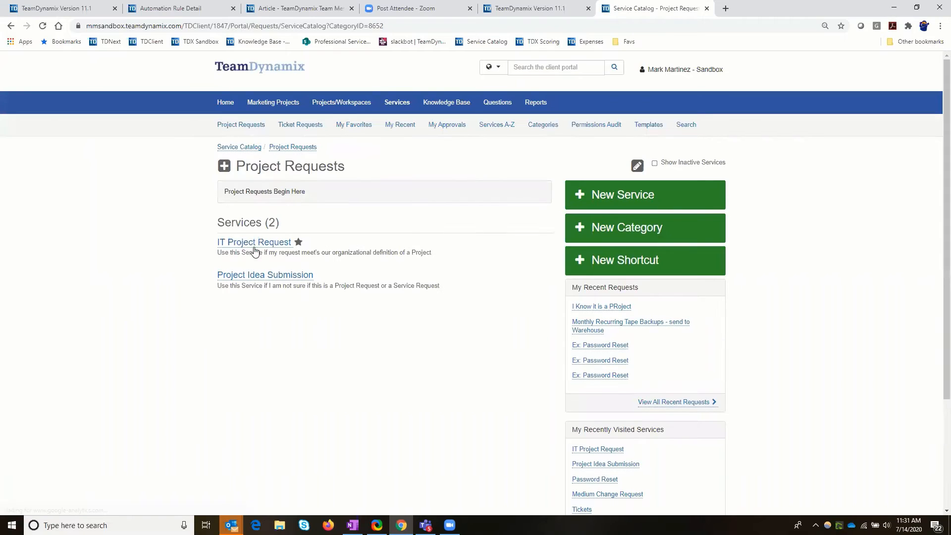
pyautogui.click(248, 248)
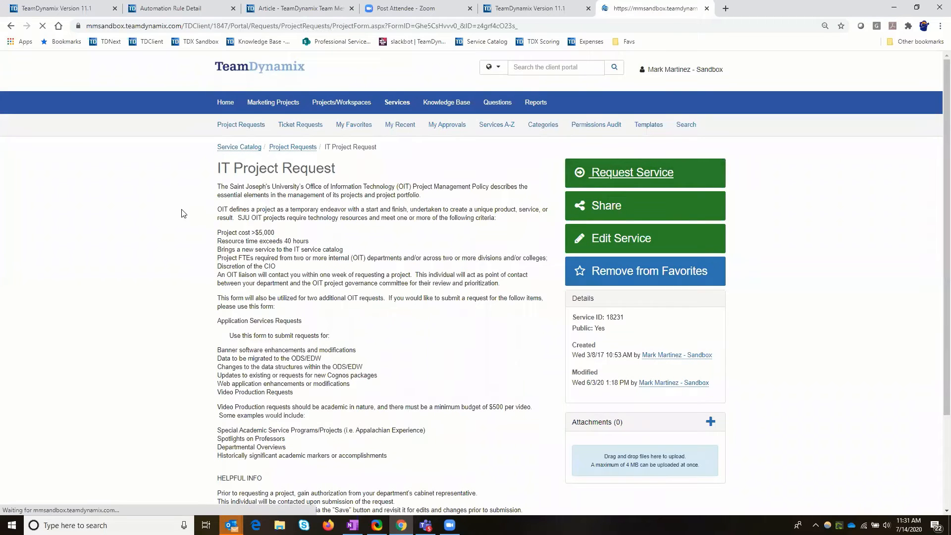
pyautogui.click(246, 163)
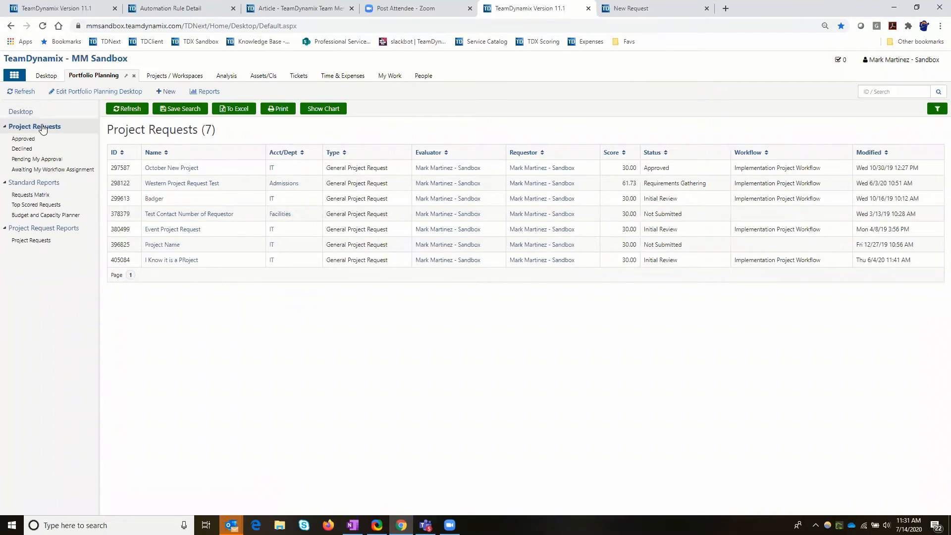
# Return to the sandbox's Project Requests list, open the Badger request and close its window.
pyautogui.click(153, 199)
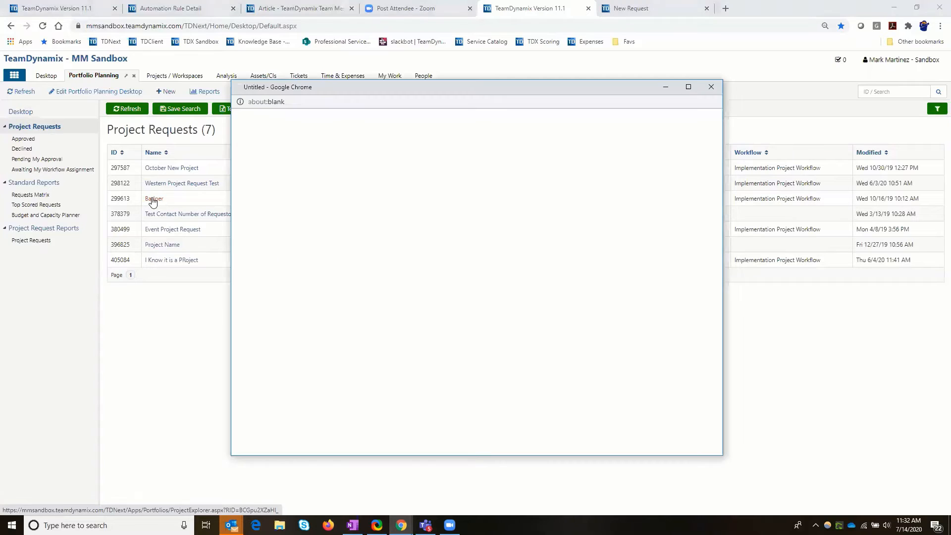
pyautogui.click(711, 86)
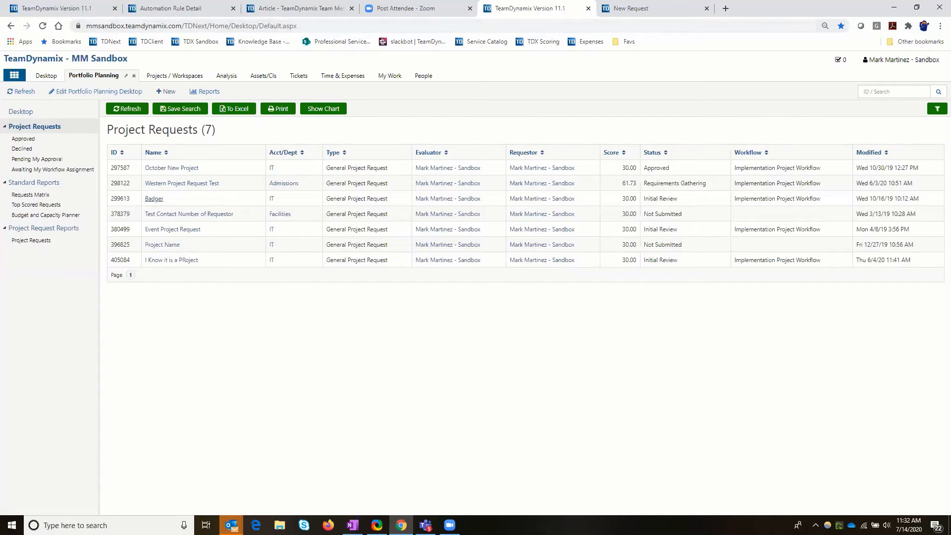
# Load imperial.teamdynamix.com in the remote desktop's browser and enter its Client Portal.
pyautogui.moveTo(450, 525)
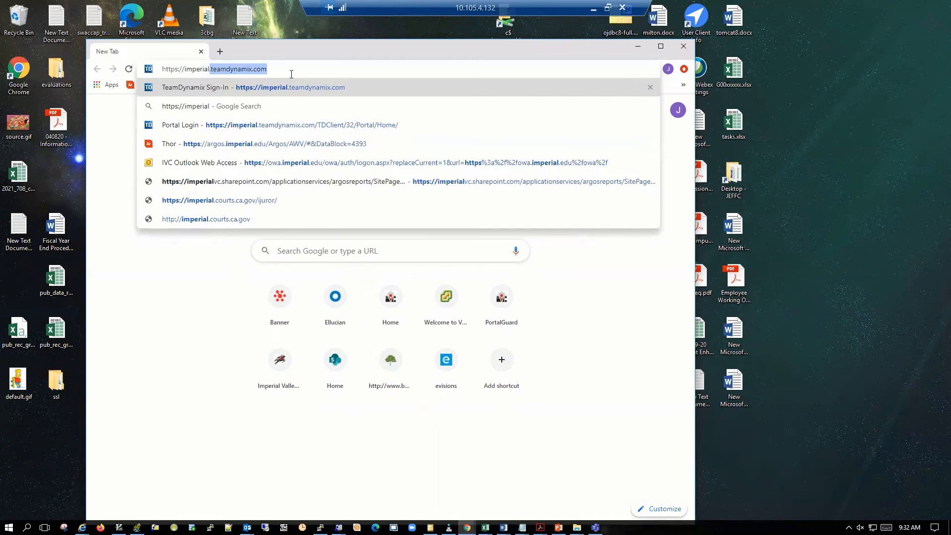
pyautogui.press('Return')
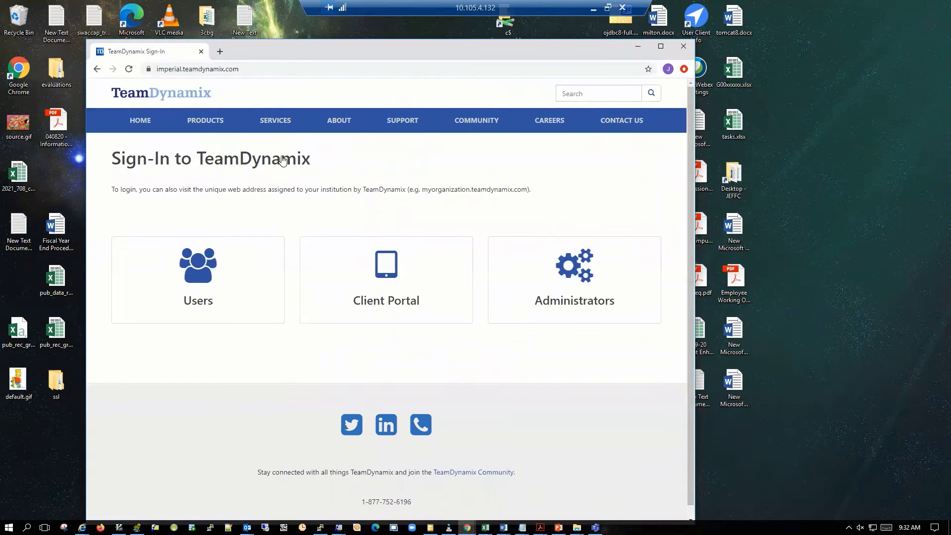
pyautogui.click(367, 284)
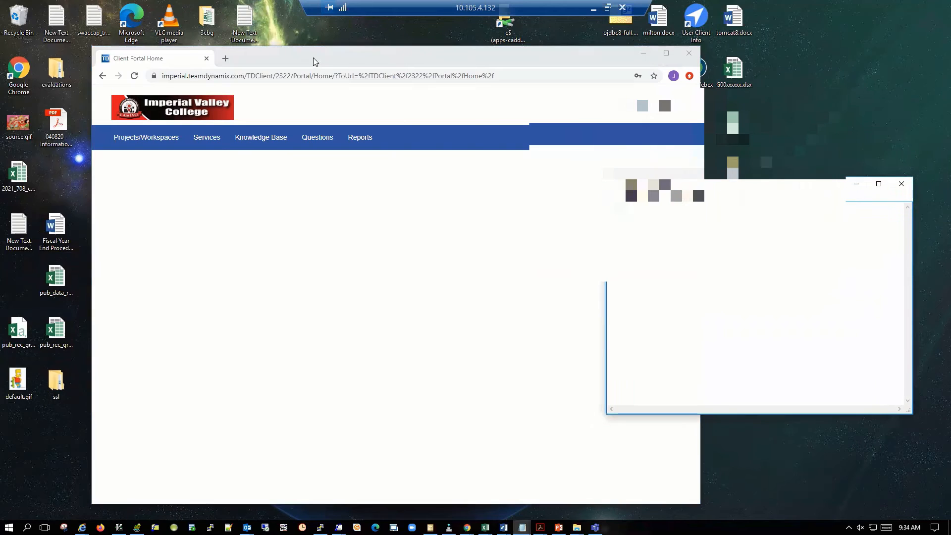
pyautogui.click(311, 57)
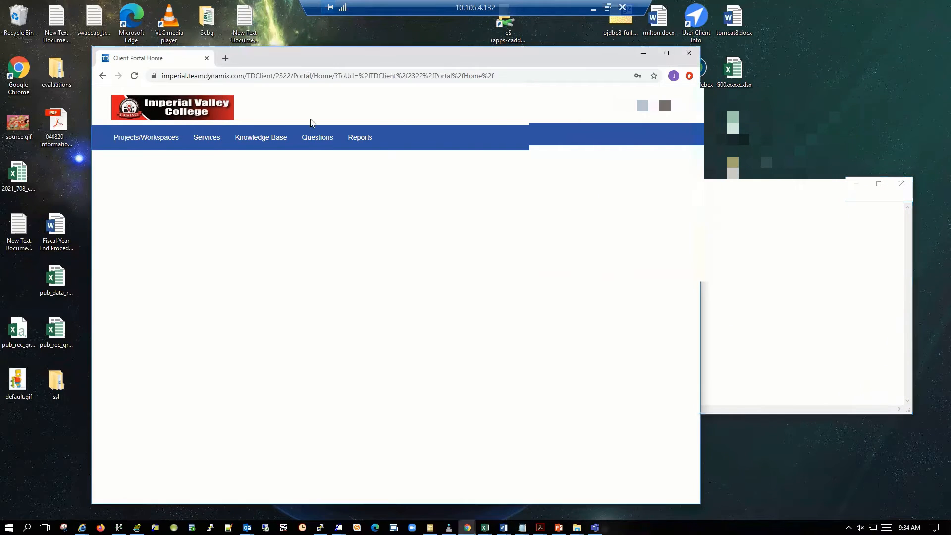
# Start a new submission of the Project Requests service in the catalog's Project Management category.
pyautogui.click(200, 141)
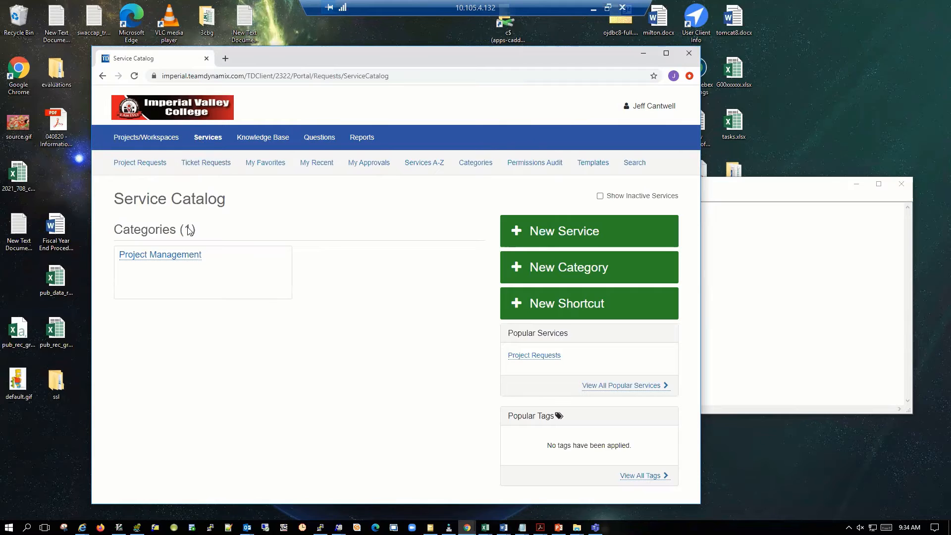
pyautogui.click(187, 258)
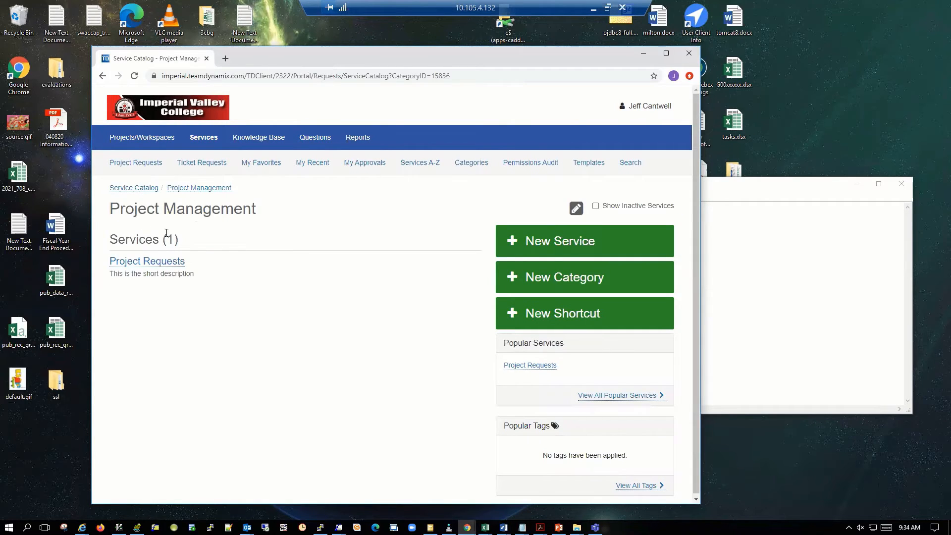
pyautogui.click(161, 266)
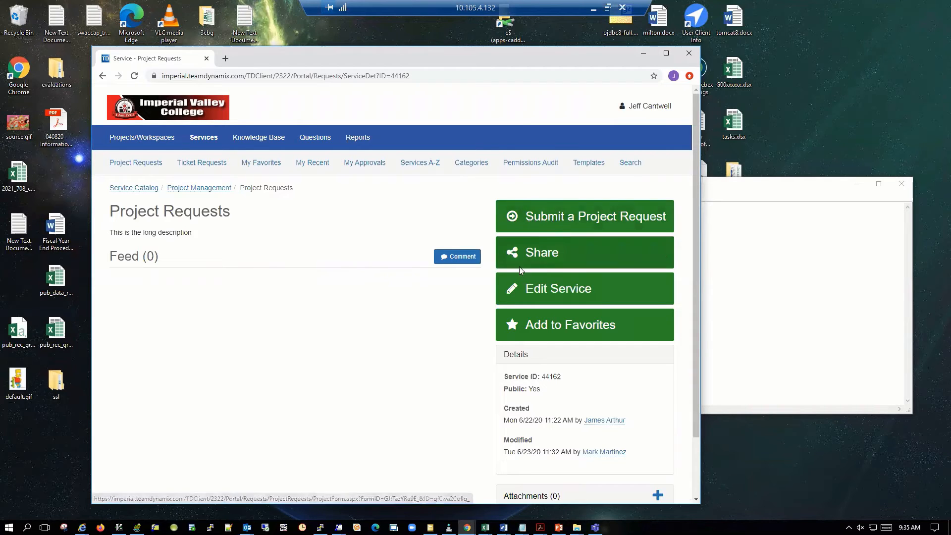
pyautogui.click(556, 220)
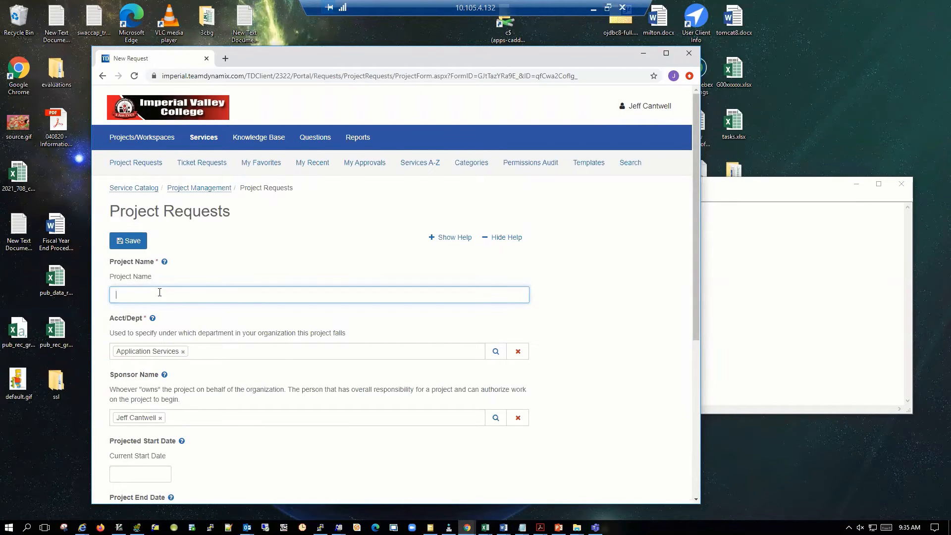
# Enter a Project Name made up of the requester's name followed by "test project".
pyautogui.scroll(-1, 162, 293)
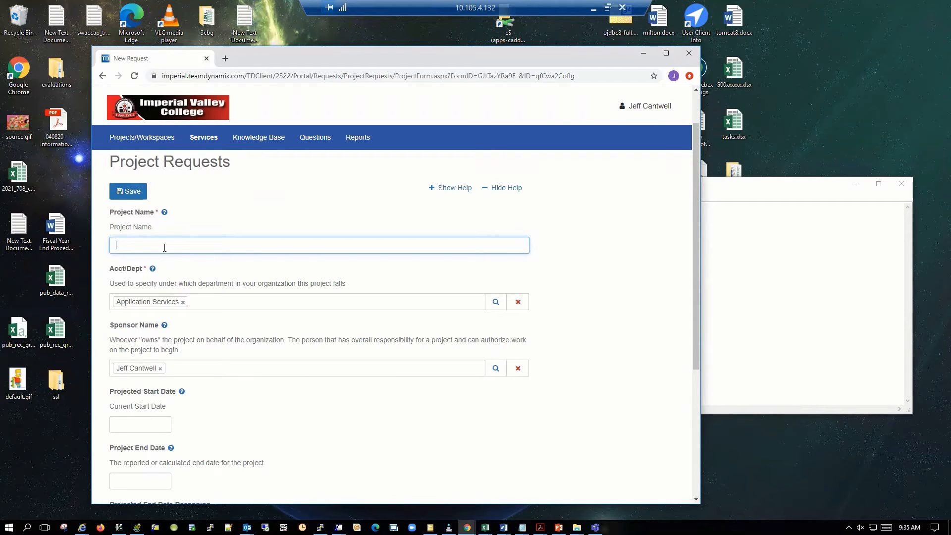
pyautogui.write('Jeff test project')
pyautogui.click(129, 243)
pyautogui.write('C')
# Review the request form's remaining fields, from Acct/Dept and Sponsor Name through Project Requirements.
pyautogui.scroll(-1, 222, 326)
pyautogui.scroll(-1, 222, 326)
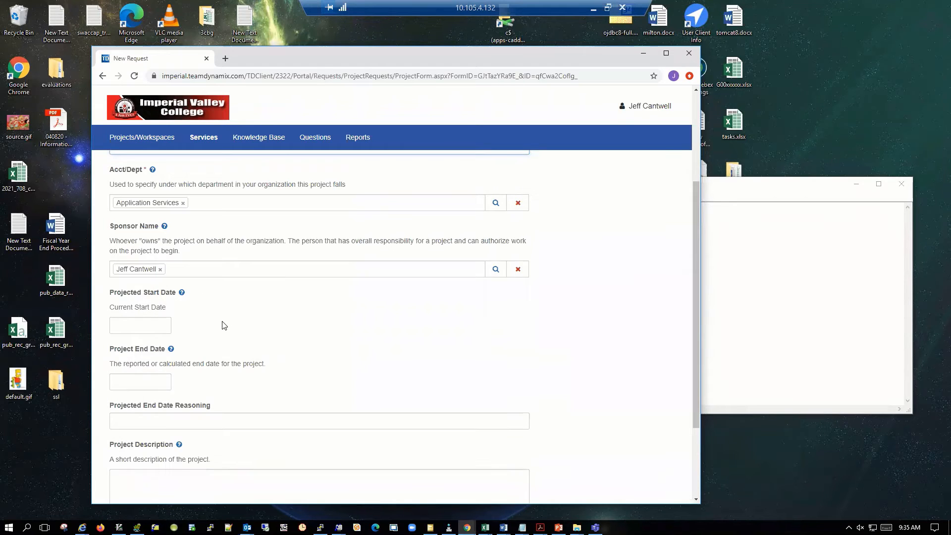
pyautogui.scroll(-1, 224, 326)
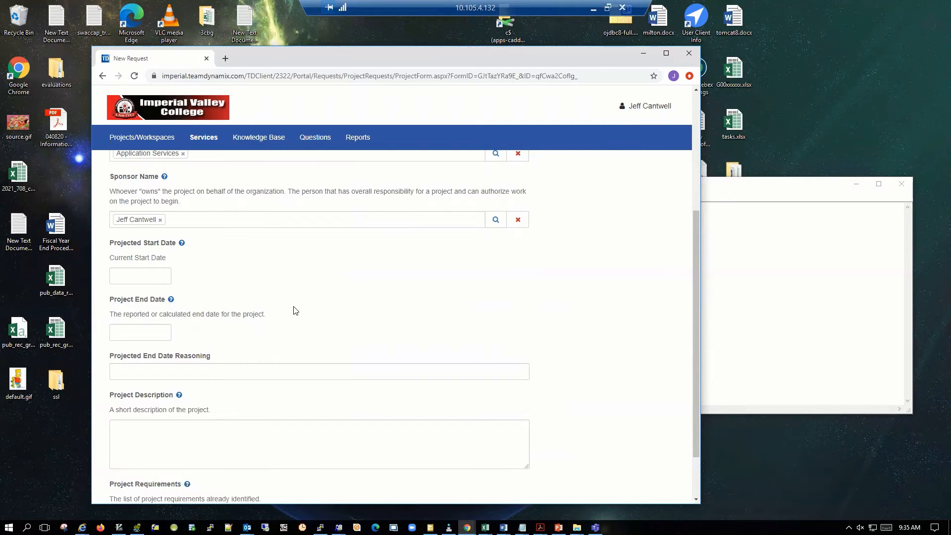
pyautogui.scroll(-1, 296, 310)
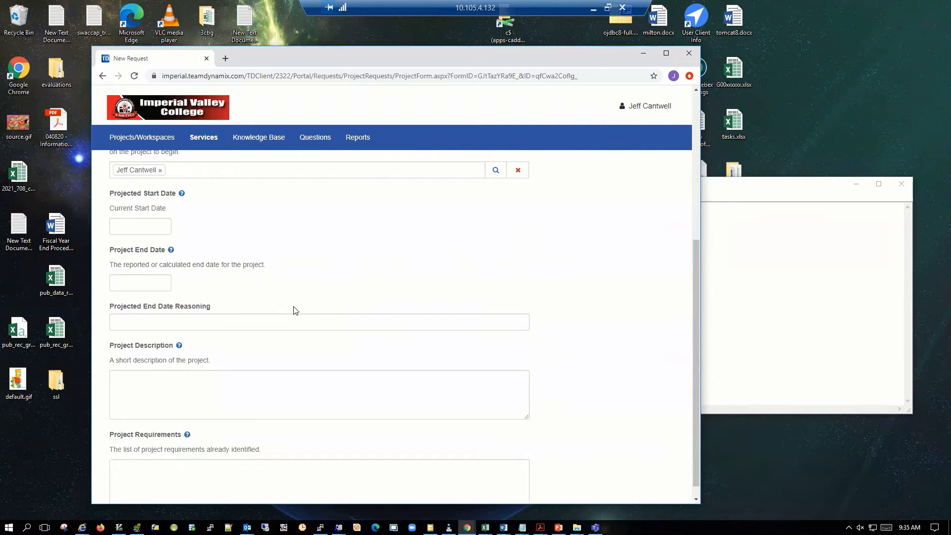
pyautogui.scroll(-1, 295, 311)
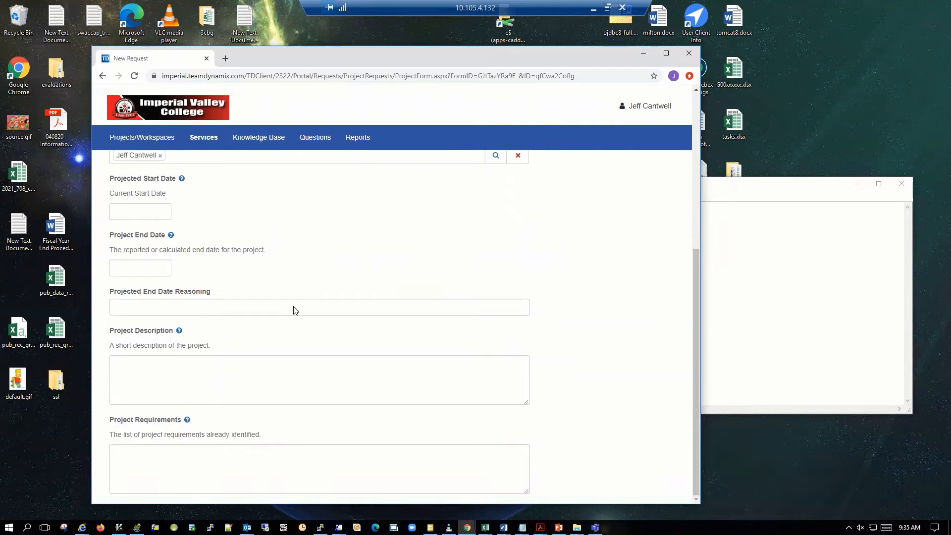
pyautogui.scroll(1, 295, 310)
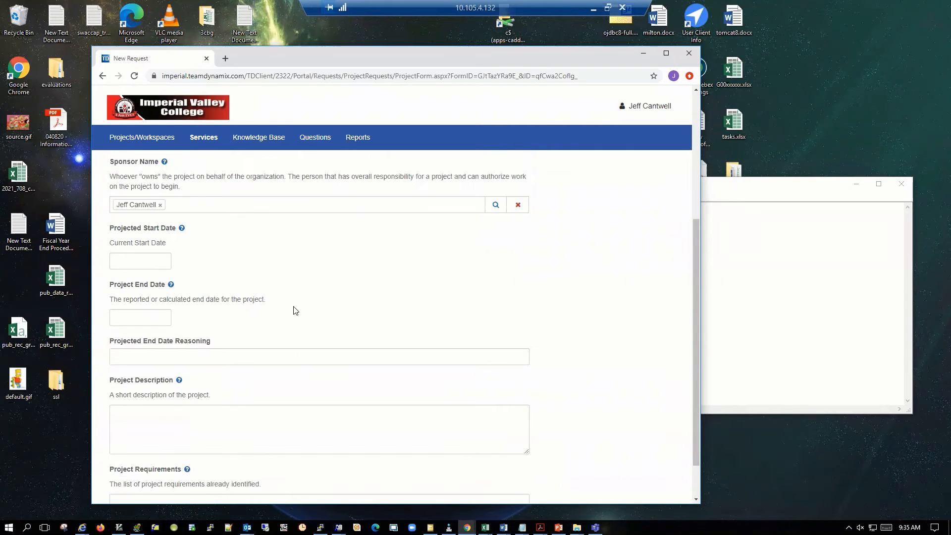
pyautogui.scroll(1, 292, 275)
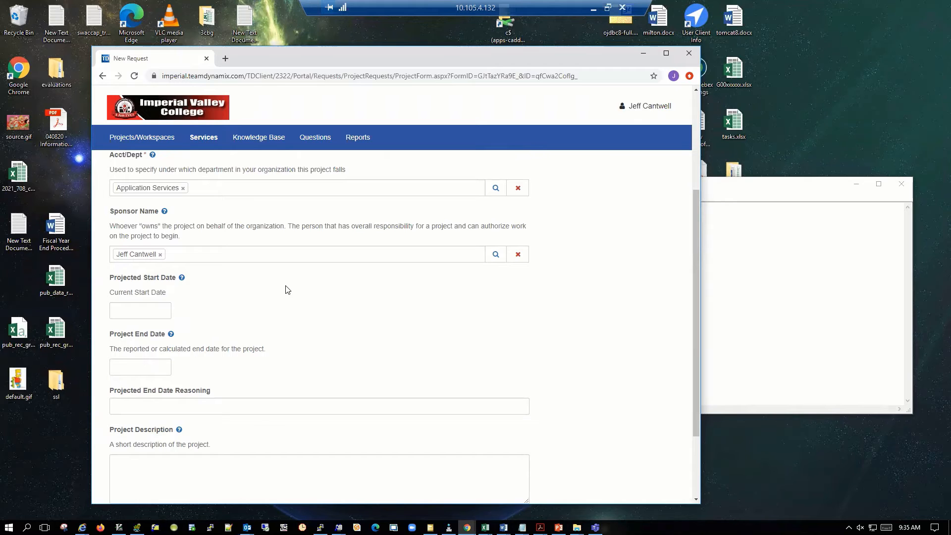
# Set the request's Projected Start Date to 8/1/2020.
pyautogui.click(138, 311)
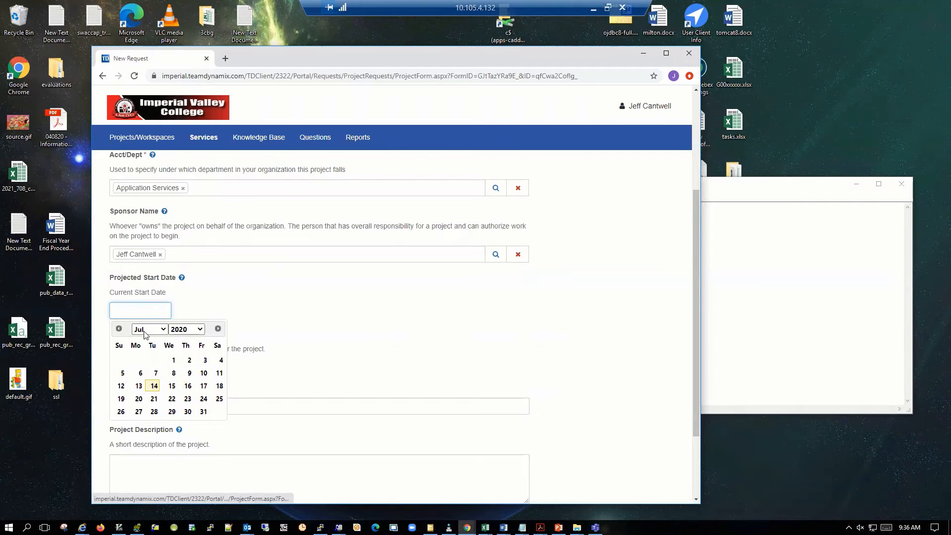
pyautogui.write('8/')
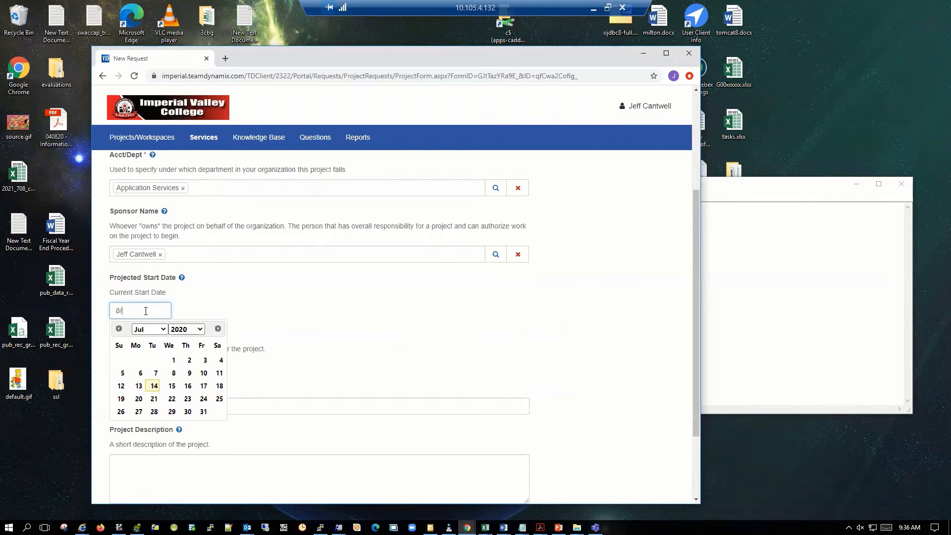
pyautogui.write('1/2020')
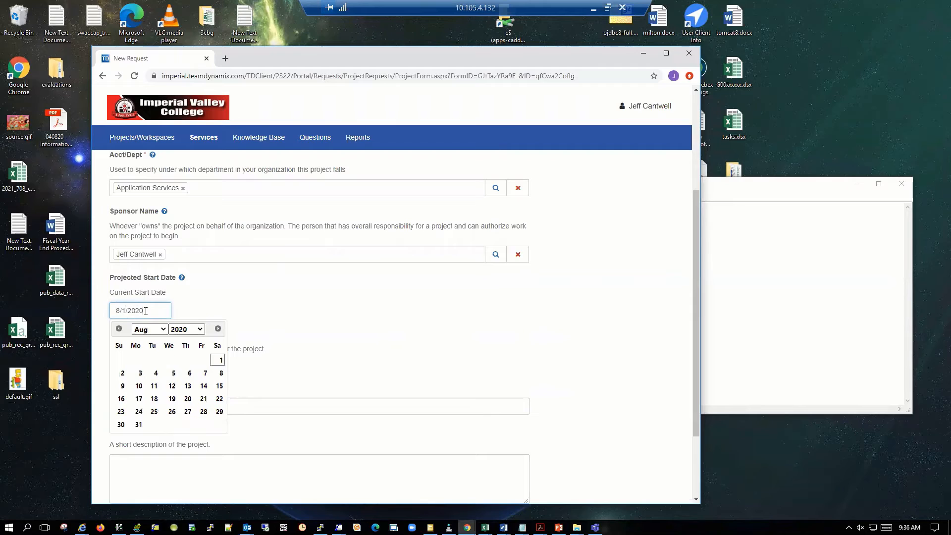
pyautogui.press('Return')
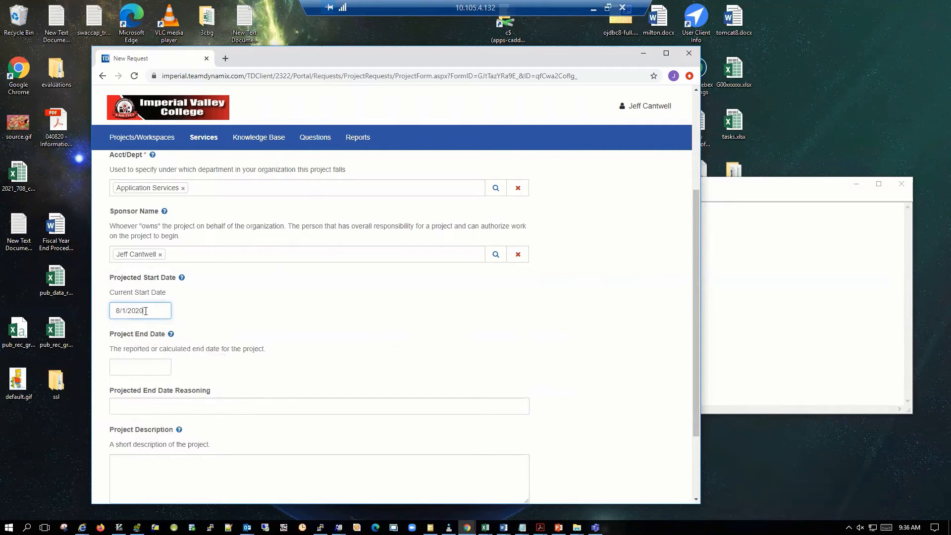
pyautogui.press('BackSpace')
pyautogui.press('BackSpace')
pyautogui.press('BackSpace')
pyautogui.press('BackSpace')
pyautogui.press('BackSpace')
pyautogui.press('BackSpace')
pyautogui.write('1/2020')
# Set the request's Project End Date to 10/1/2020.
pyautogui.click(131, 364)
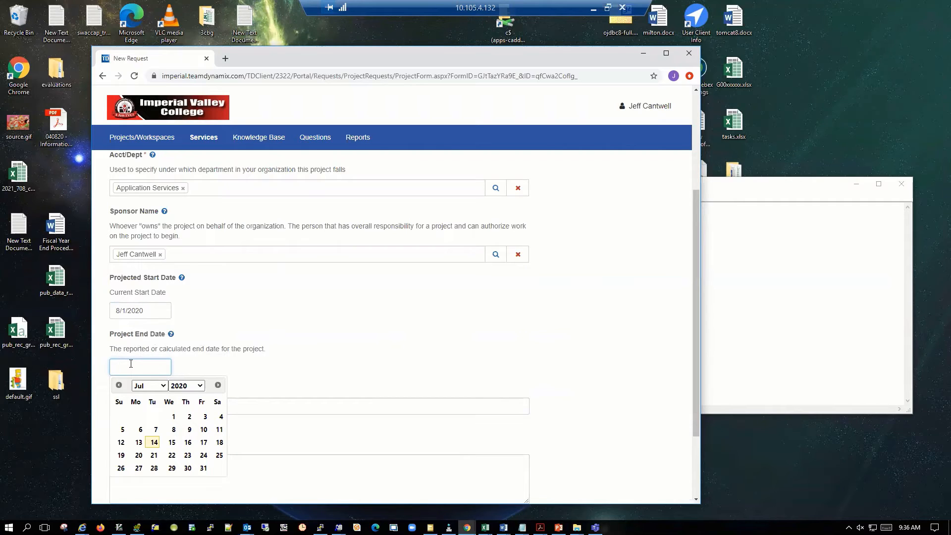
pyautogui.write('10/1/2020')
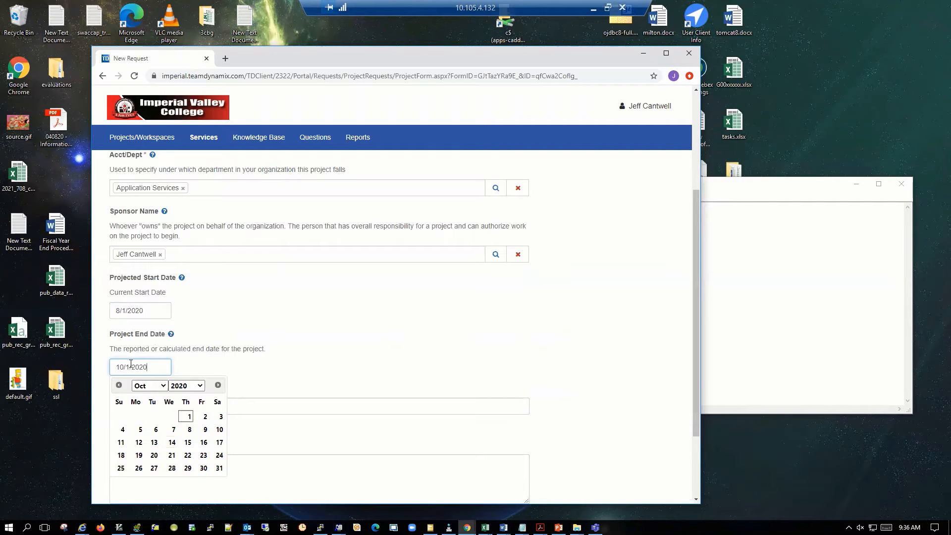
# Enter "before Fall term" as the Projected End Date Reasoning.
pyautogui.click(132, 403)
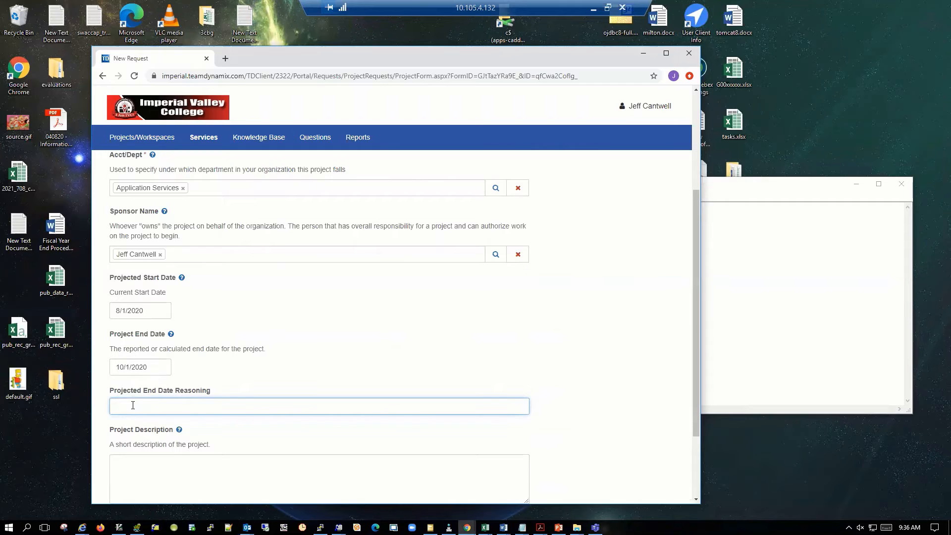
pyautogui.scroll(-2, 132, 405)
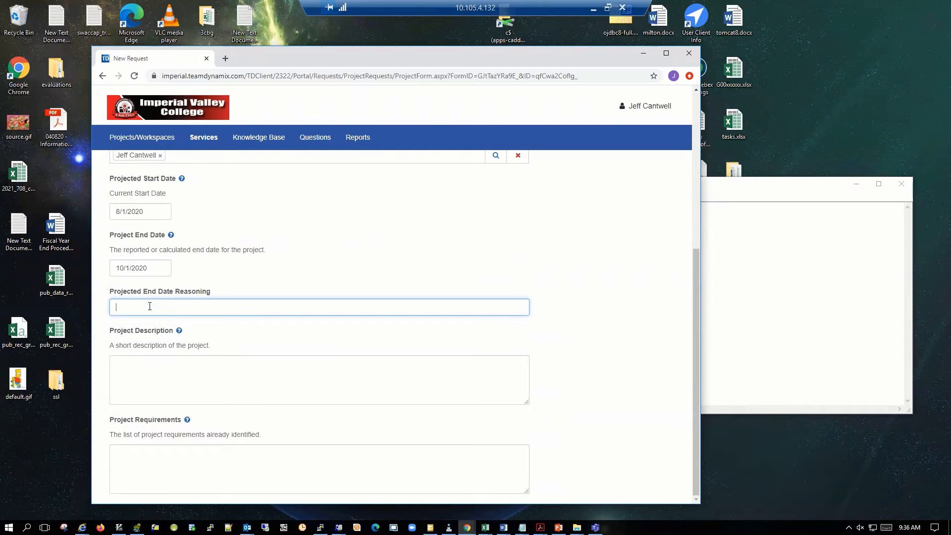
pyautogui.write('before Fall term')
pyautogui.click(155, 371)
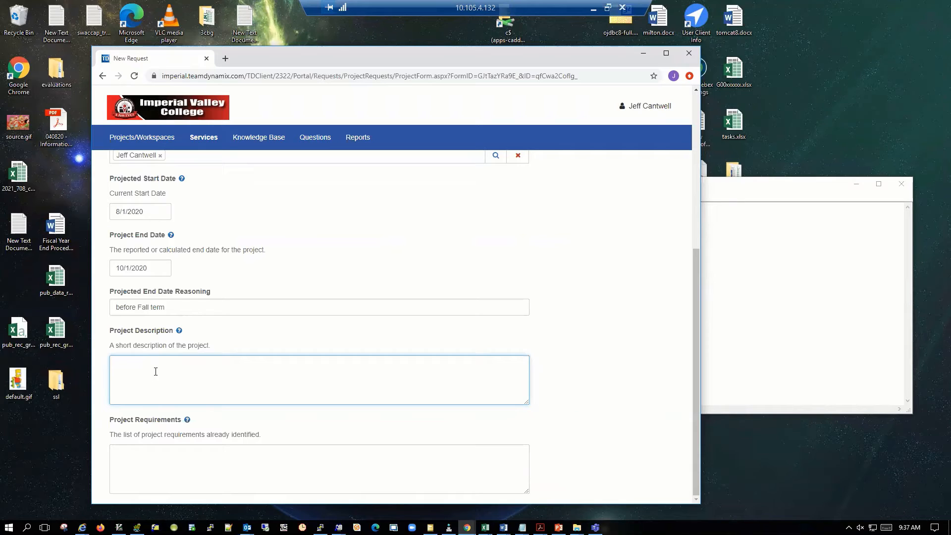
pyautogui.write('Breief')
pyautogui.press('BackSpace')
pyautogui.press('BackSpace')
pyautogui.press('BackSpace')
pyautogui.press('BackSpace')
pyautogui.press('BackSpace')
# Try to save the new project request.
pyautogui.scroll(5, 156, 371)
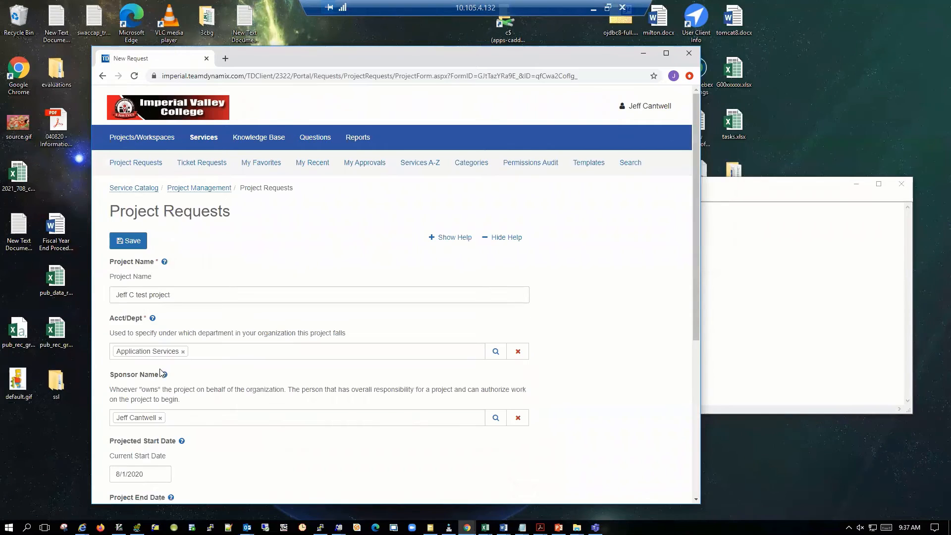
pyautogui.click(126, 241)
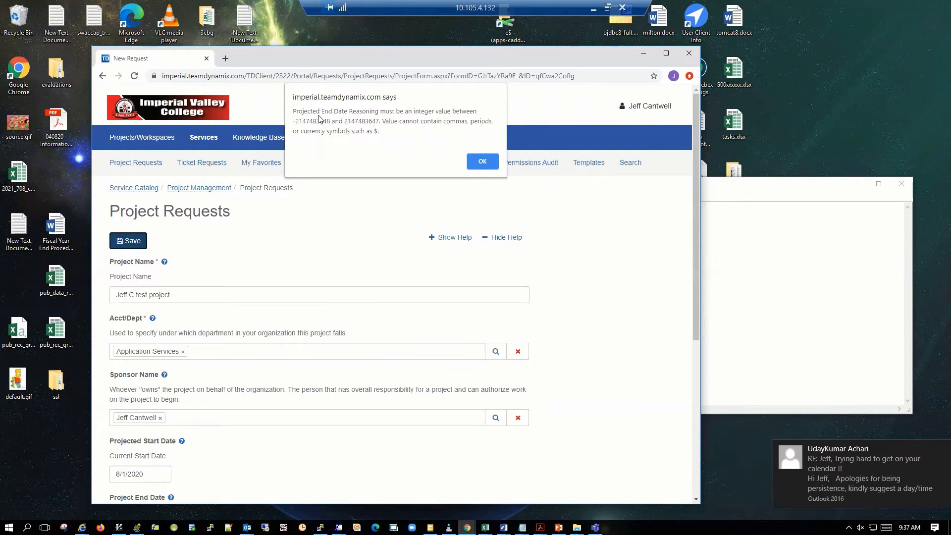
pyautogui.click(483, 161)
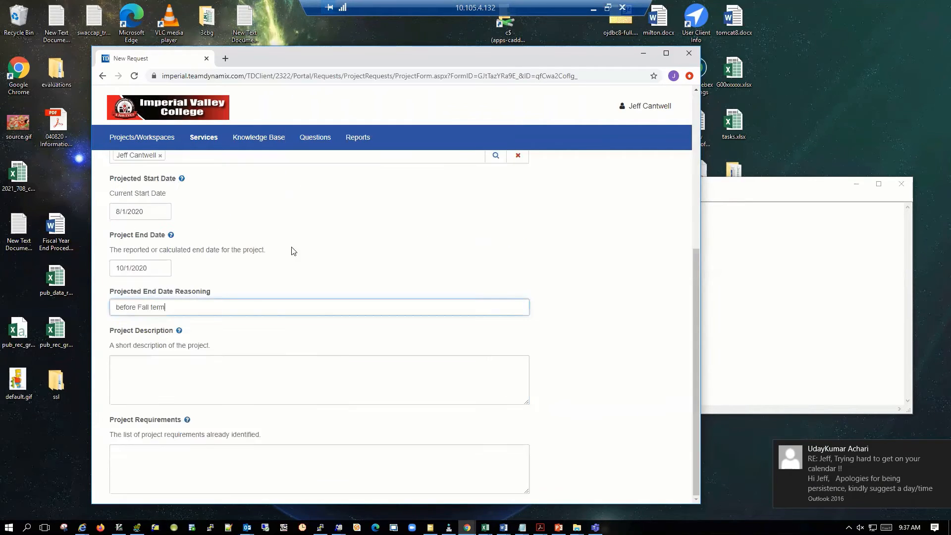
# Change the Project End Date to 10/02/2020 and replace the Projected End Date Reasoning with 55.
pyautogui.click(160, 269)
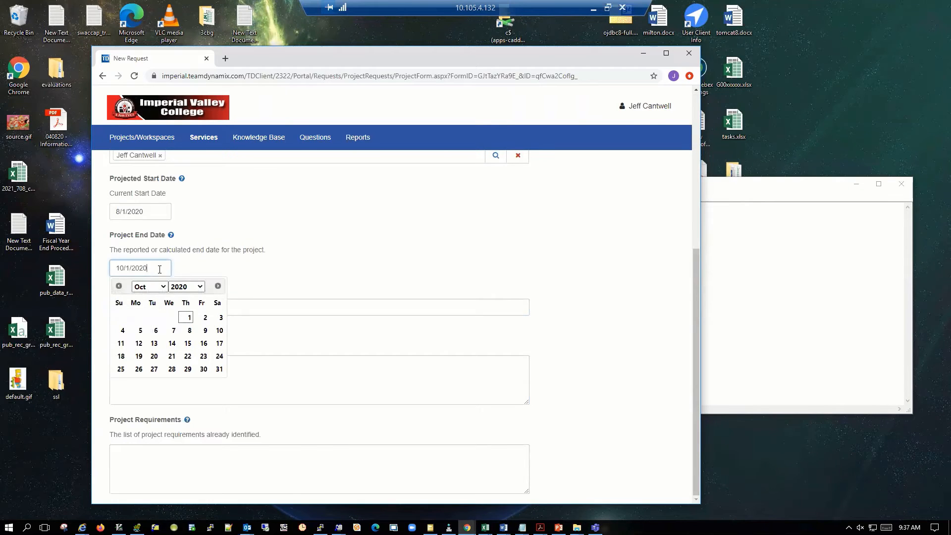
pyautogui.click(205, 318)
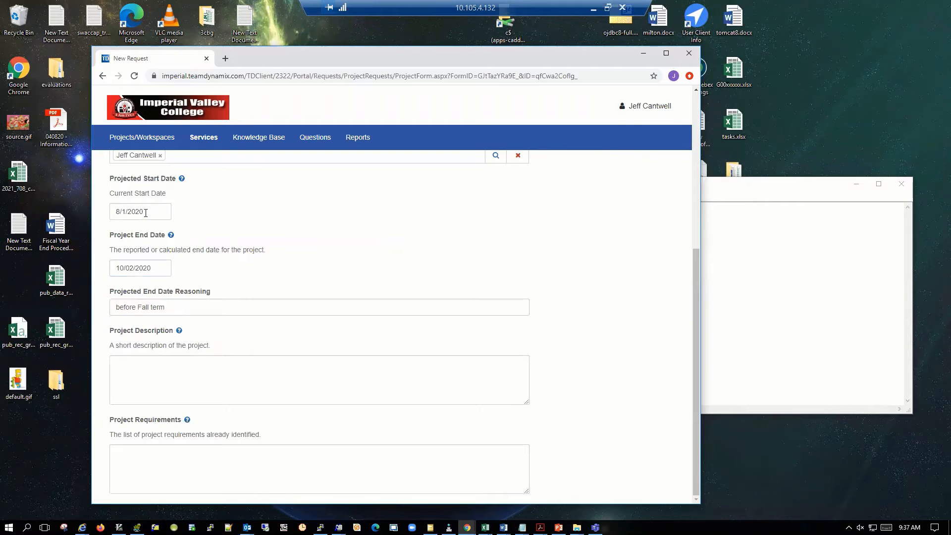
pyautogui.click(170, 307)
pyautogui.tripleClick(119, 305)
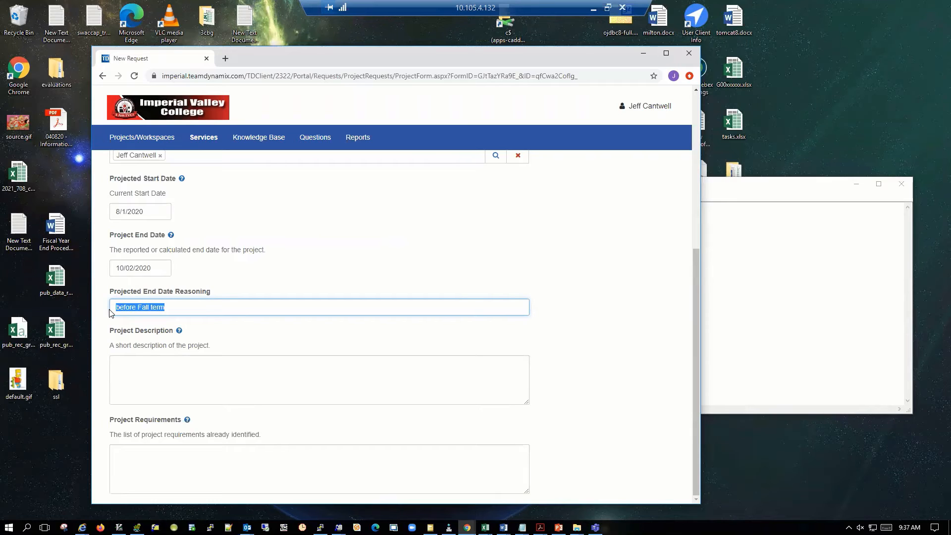
pyautogui.write('55')
# Save the project request and review the fields in its General section.
pyautogui.scroll(5, 353, 253)
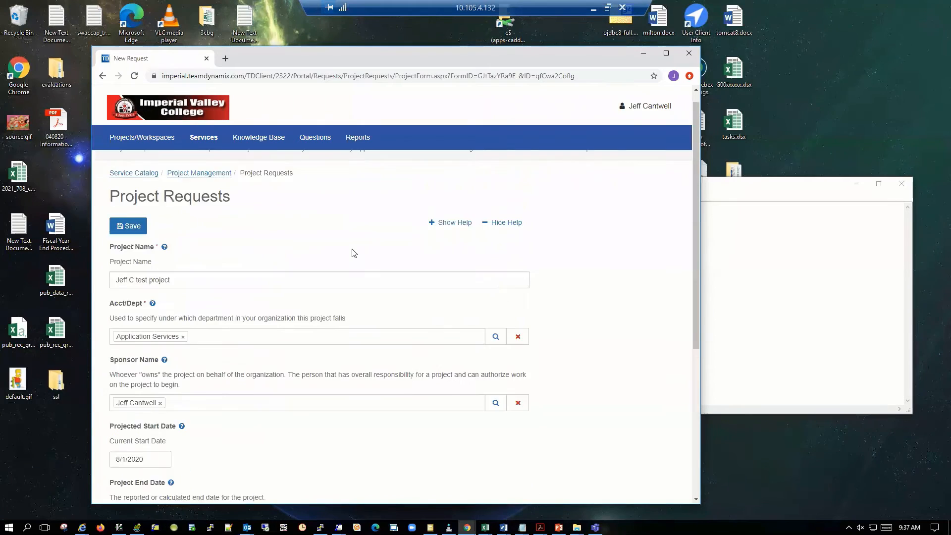
pyautogui.click(141, 244)
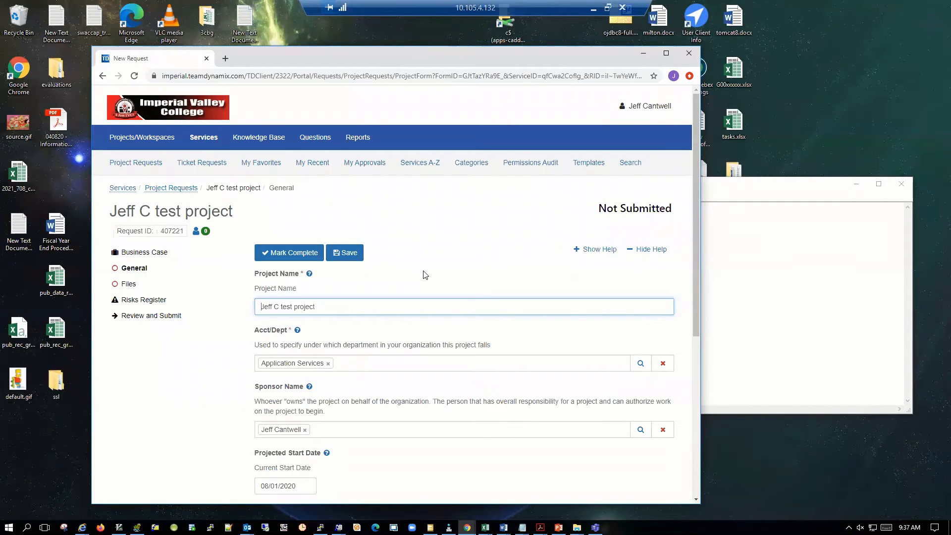
pyautogui.scroll(-1, 425, 274)
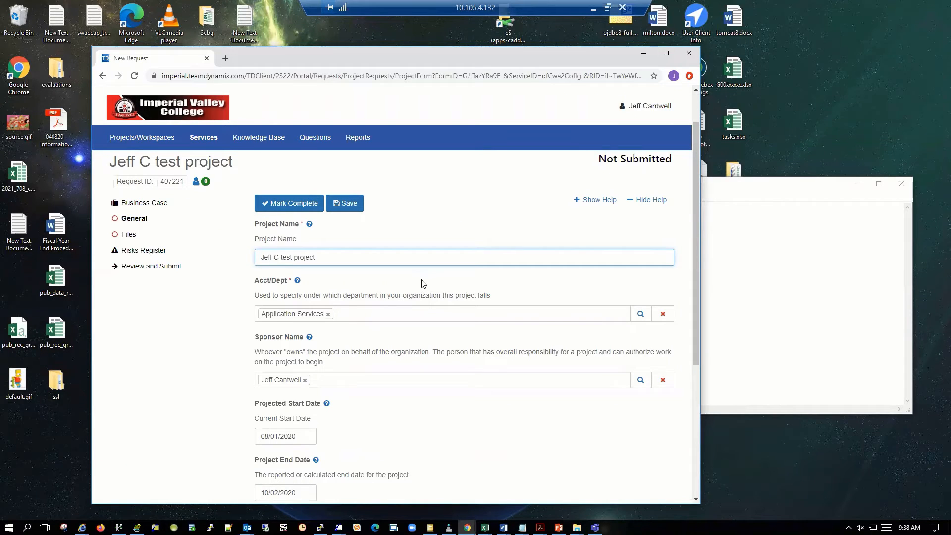
pyautogui.scroll(-4, 423, 283)
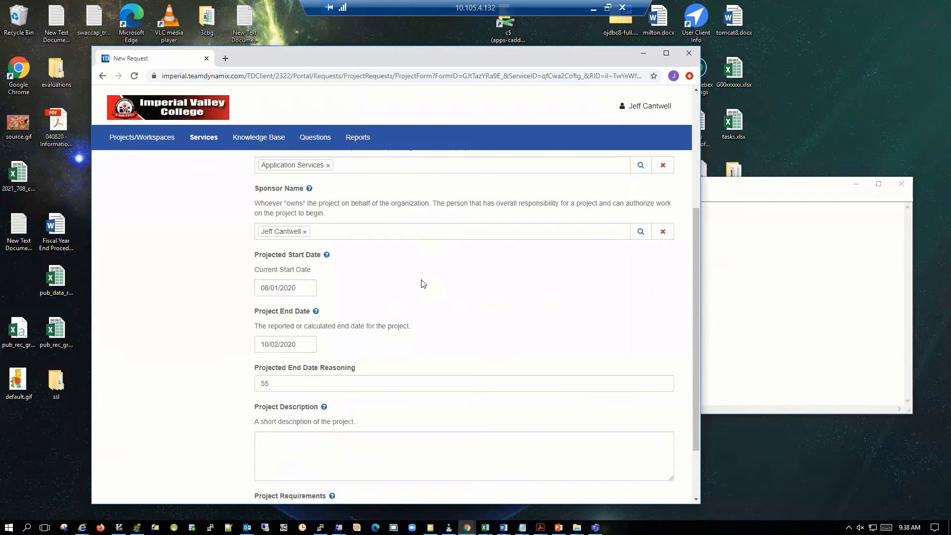
pyautogui.scroll(-1, 423, 284)
pyautogui.scroll(5, 424, 284)
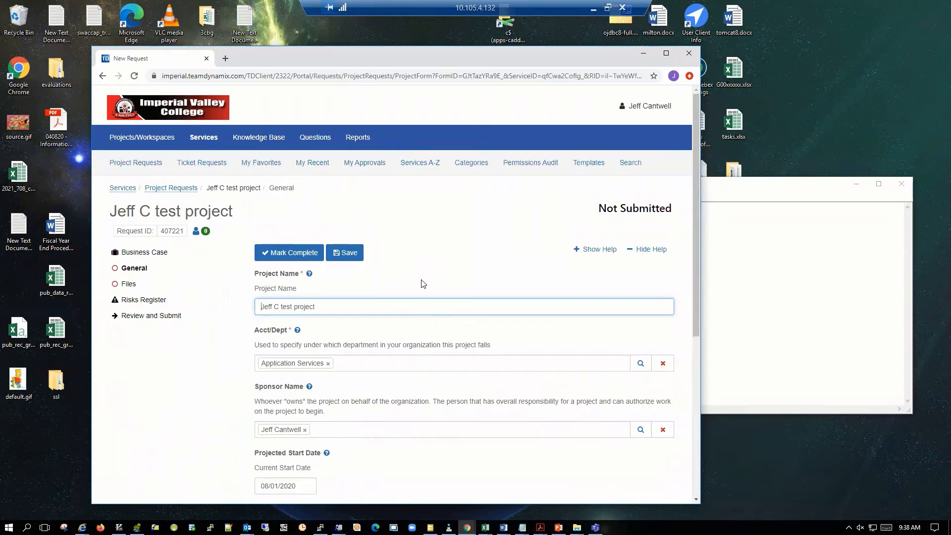
# Enter "desc added" as the Project Description and "req added" as the Project Requirements.
pyautogui.scroll(-5, 423, 284)
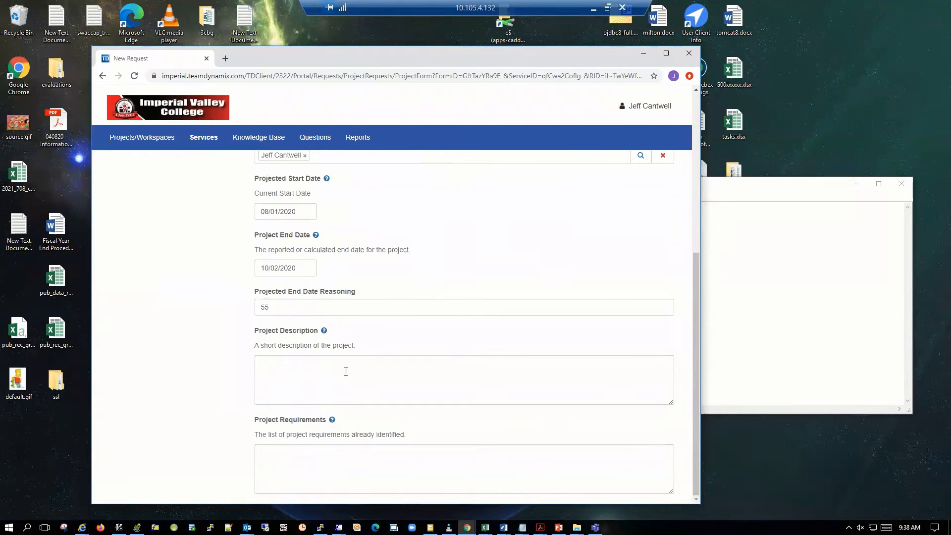
pyautogui.click(346, 371)
pyautogui.write('d')
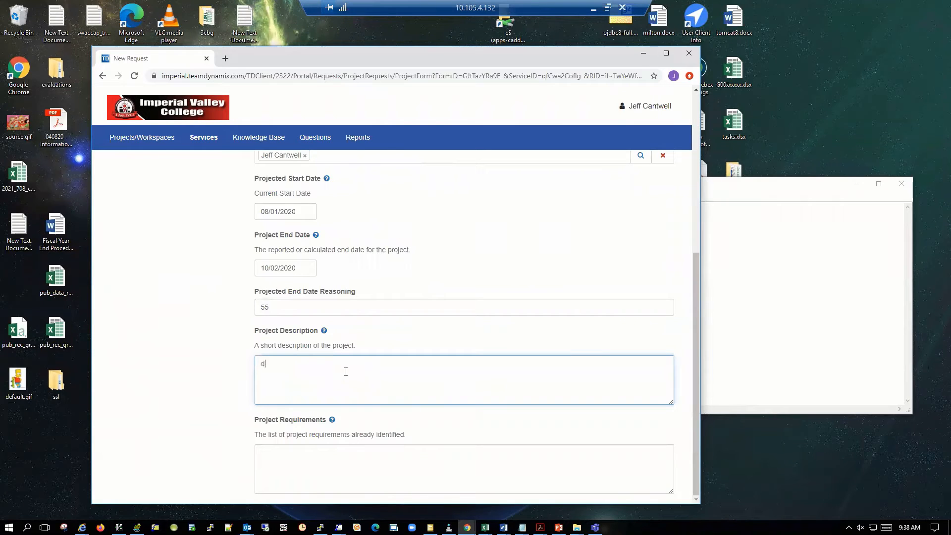
pyautogui.write('esc added')
pyautogui.click(289, 474)
pyautogui.write('req added')
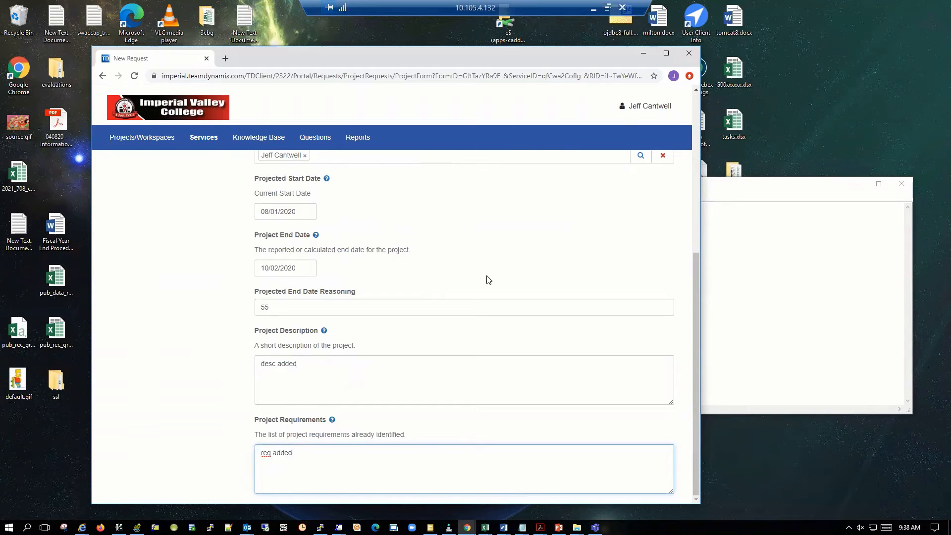
# Mark the request's General section as complete.
pyautogui.click(464, 262)
pyautogui.scroll(6, 464, 262)
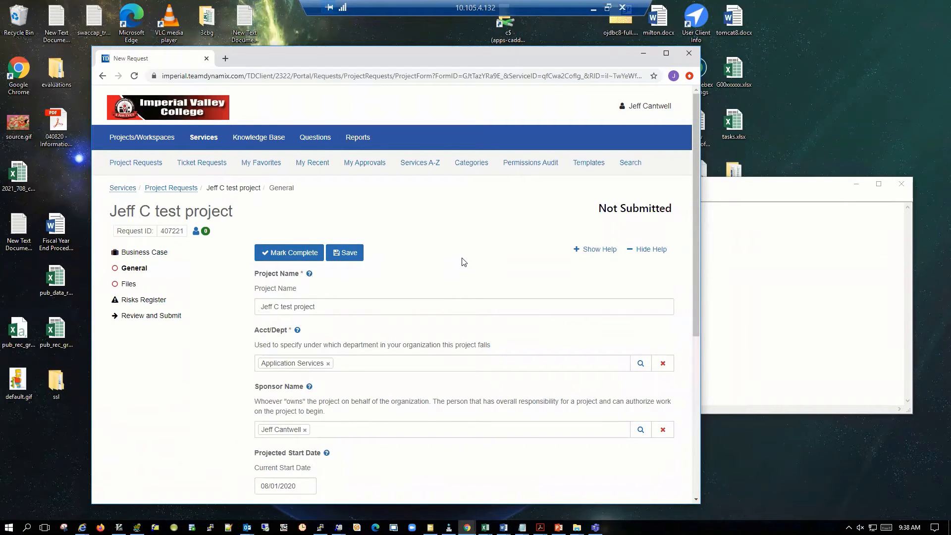
pyautogui.click(305, 254)
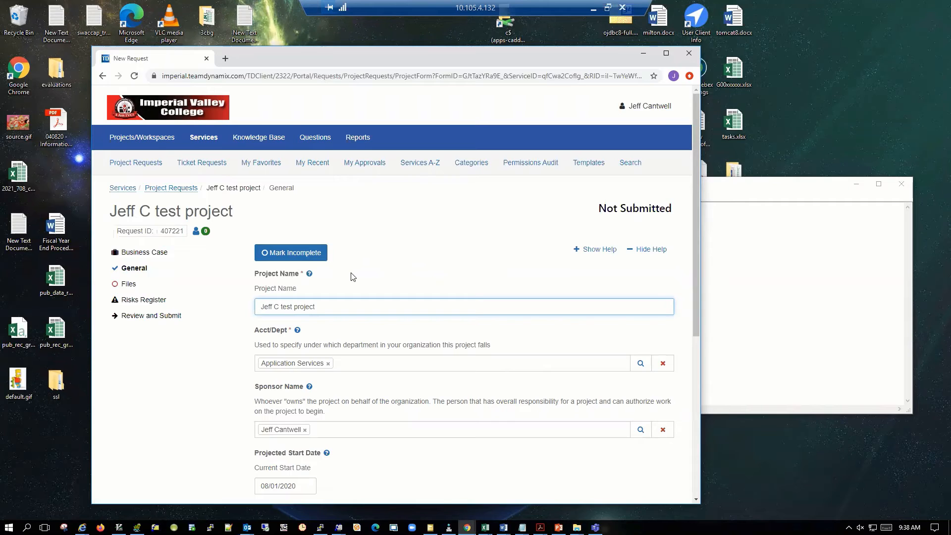
# Mark the request's Files section as complete without adding any attachments.
pyautogui.click(133, 286)
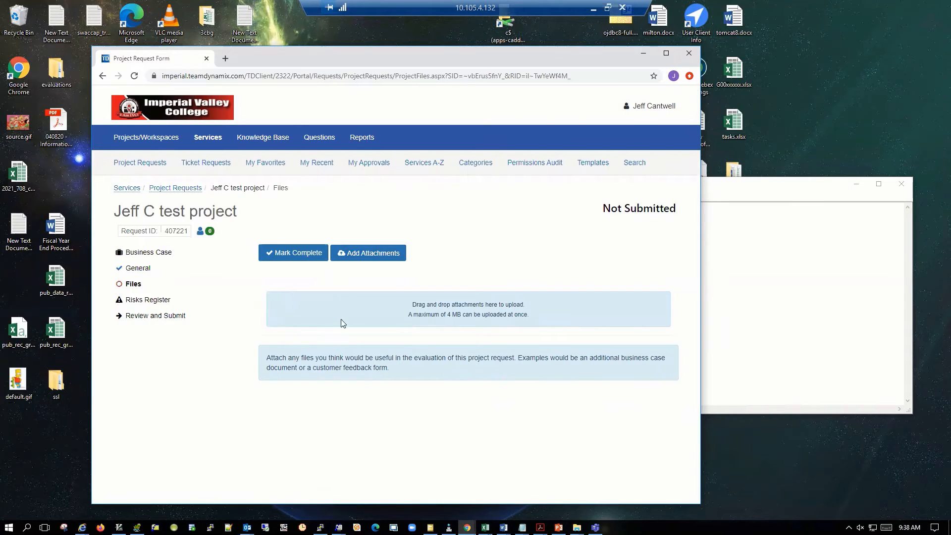
pyautogui.click(355, 258)
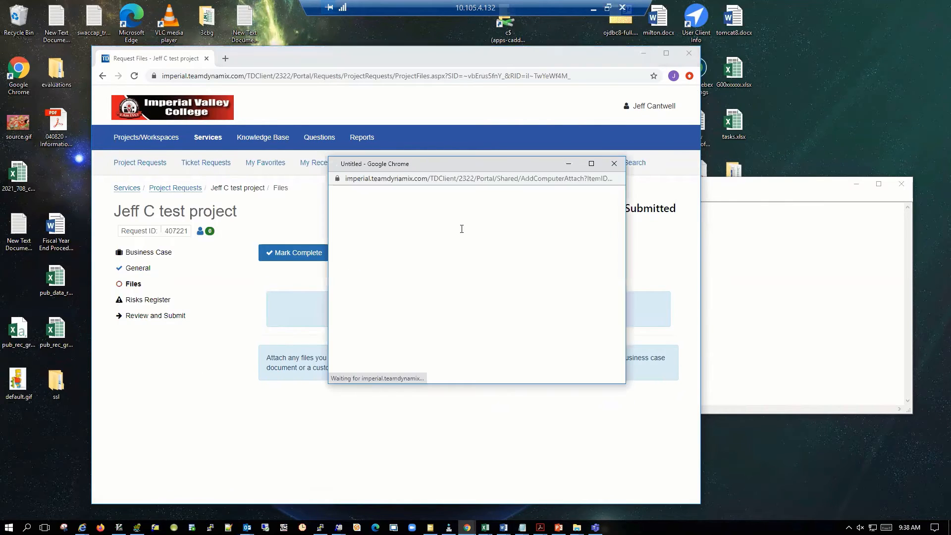
pyautogui.click(613, 163)
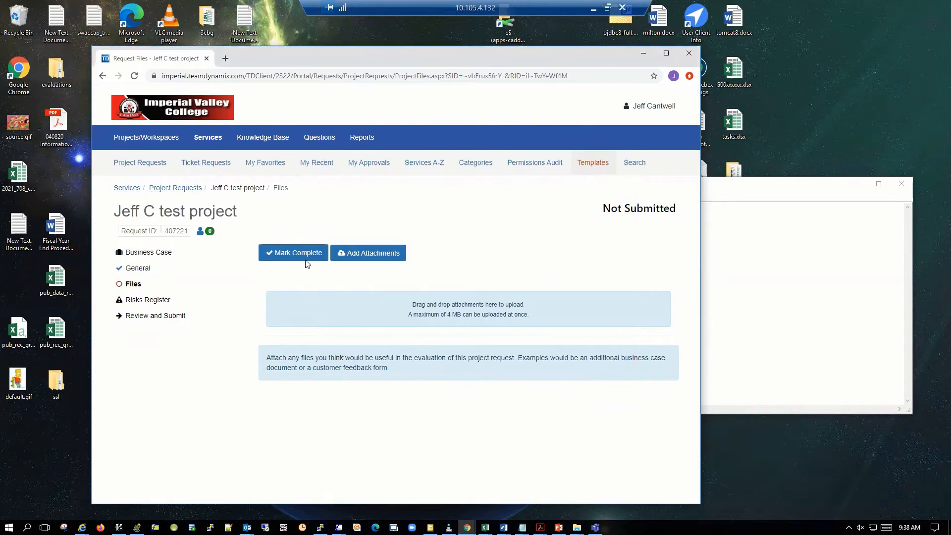
pyautogui.click(292, 254)
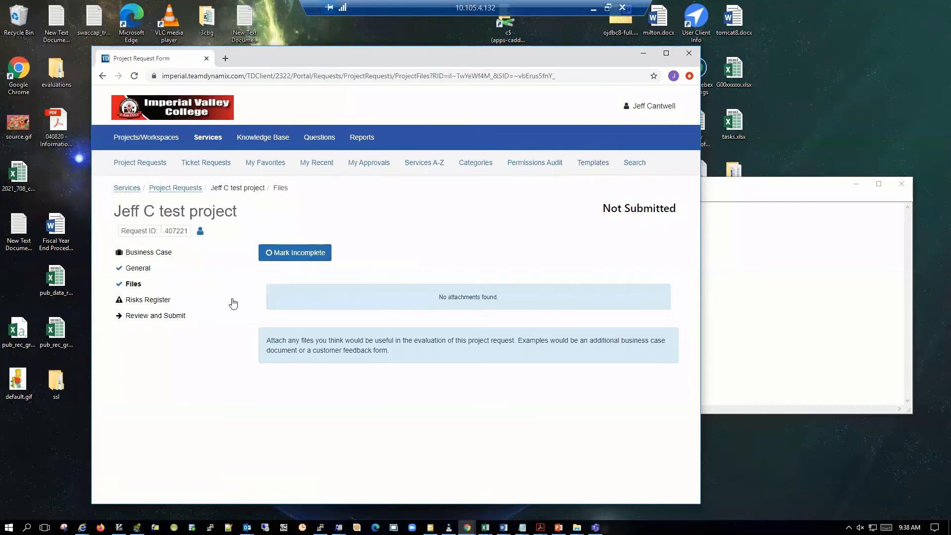
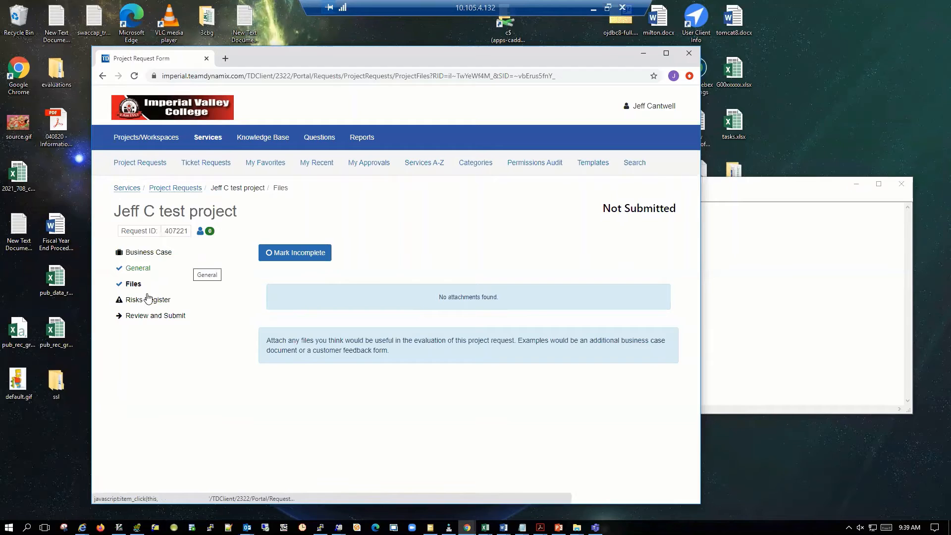
# Review the business case of the test project request and submit it for review.
pyautogui.click(148, 315)
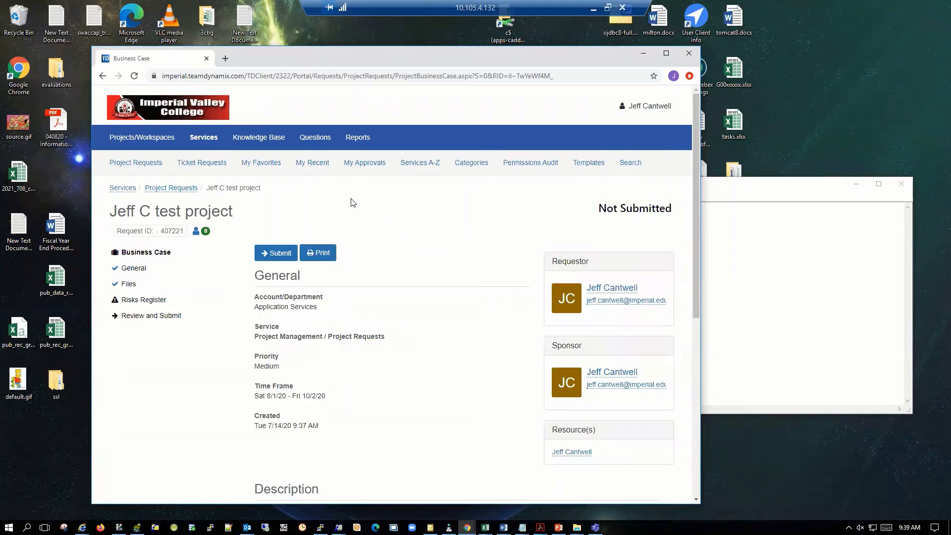
pyautogui.click(277, 252)
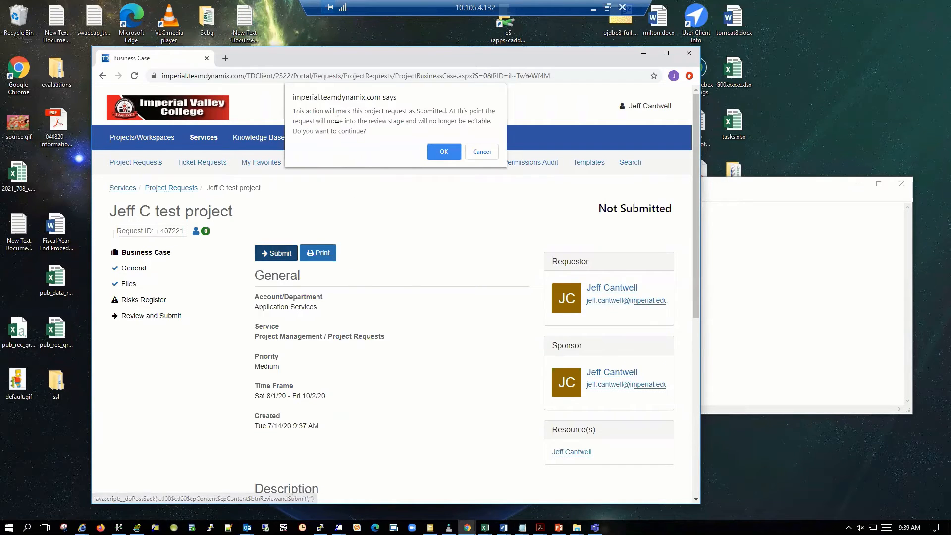
pyautogui.click(446, 152)
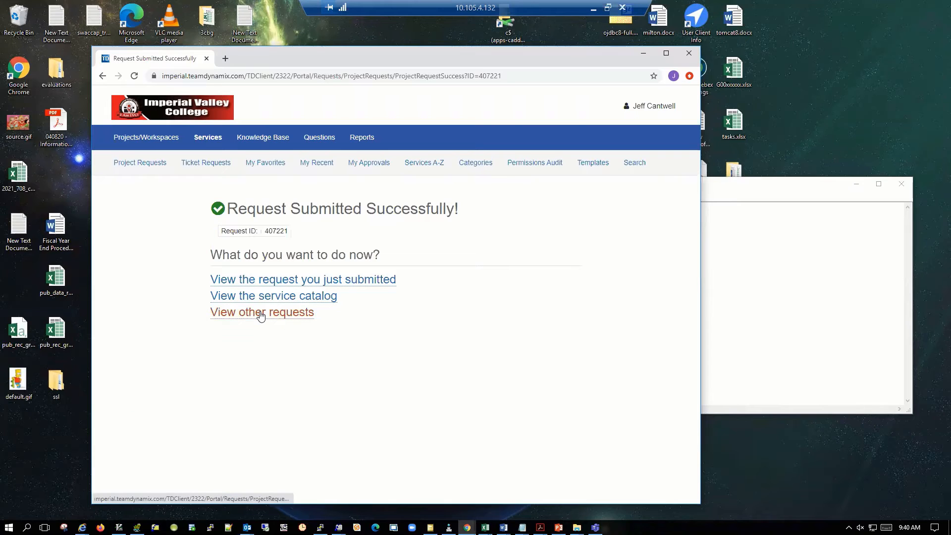
# List the project requests in the Client Portal, sort them by status, and check the test request's status.
pyautogui.click(130, 168)
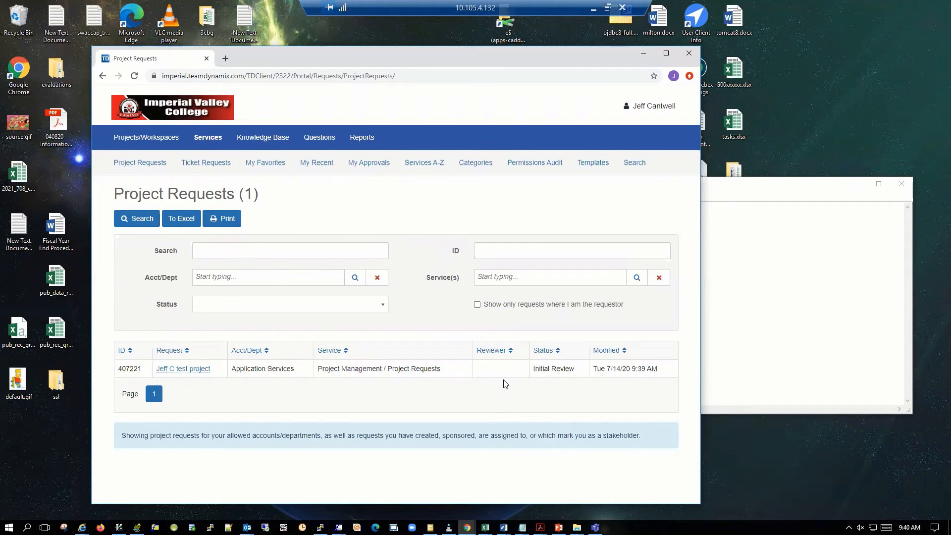
pyautogui.click(557, 351)
pyautogui.click(558, 353)
pyautogui.moveTo(576, 369); pyautogui.dragTo(529, 371)
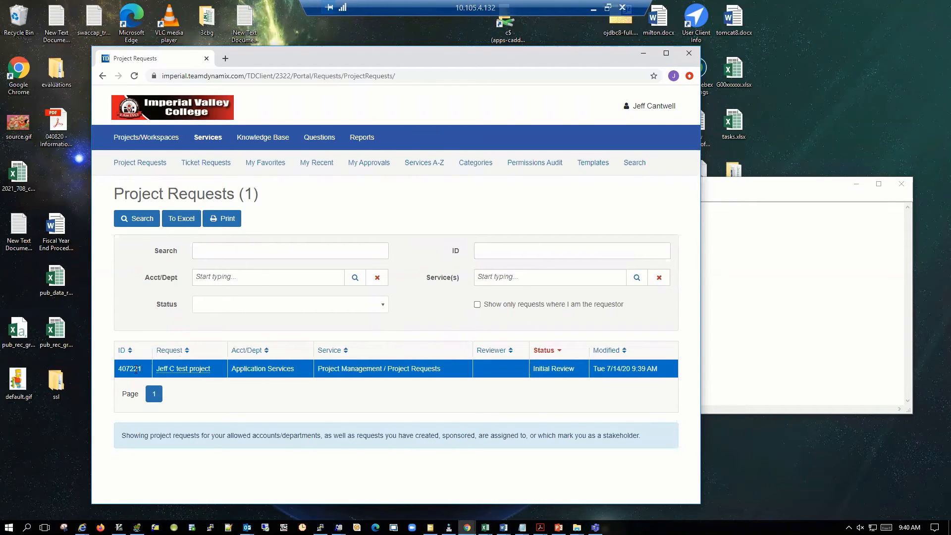
# Open the submitted test project request and review its details, Standard Project Request Workflow steps, files and feed.
pyautogui.click(179, 367)
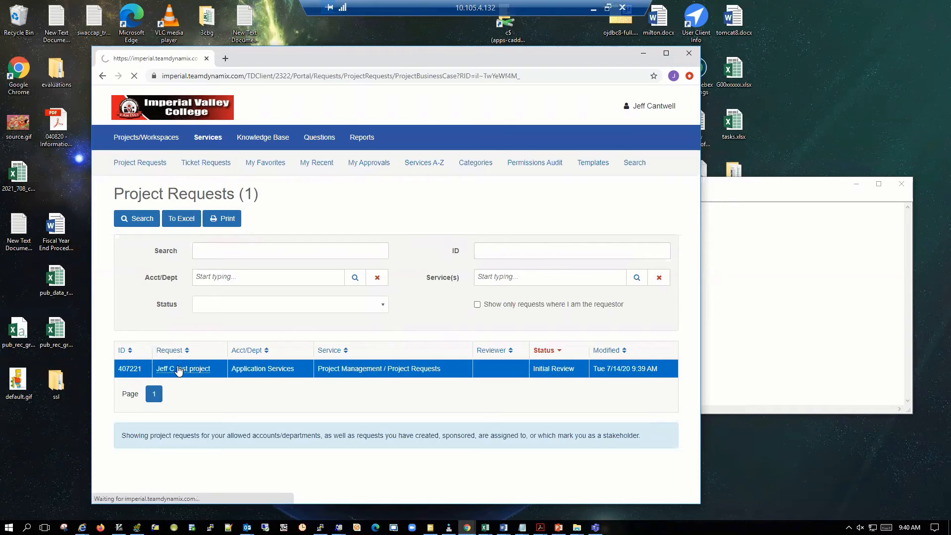
pyautogui.scroll(-3, 323, 346)
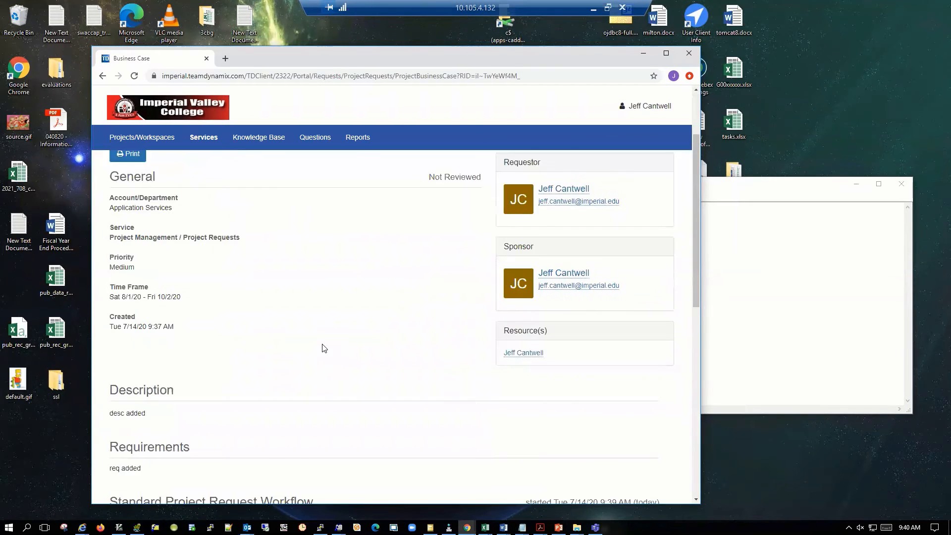
pyautogui.scroll(-2, 322, 348)
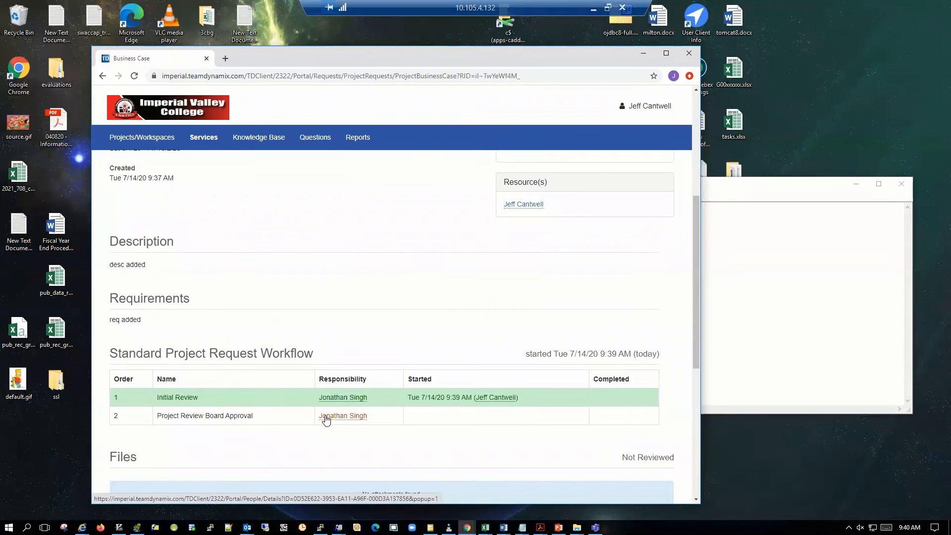
pyautogui.scroll(-5, 291, 296)
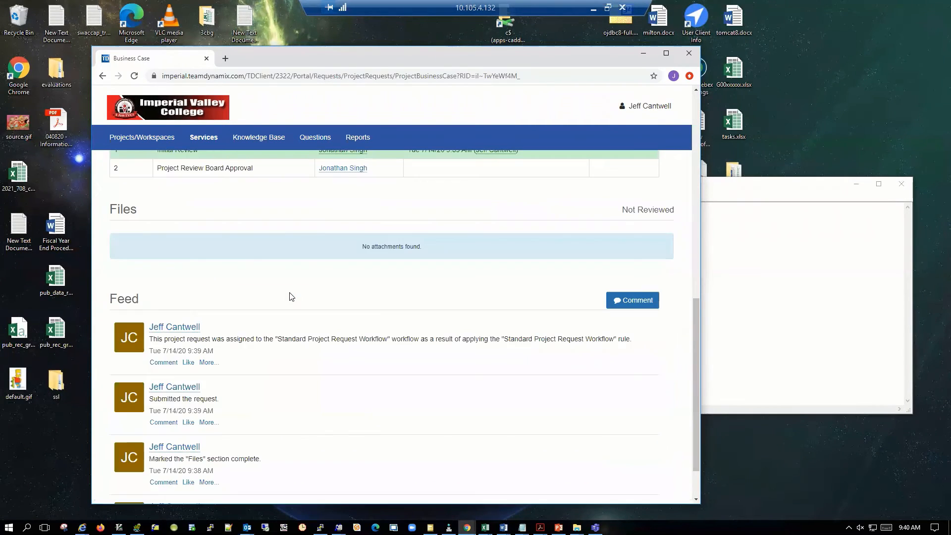
pyautogui.scroll(15, 291, 296)
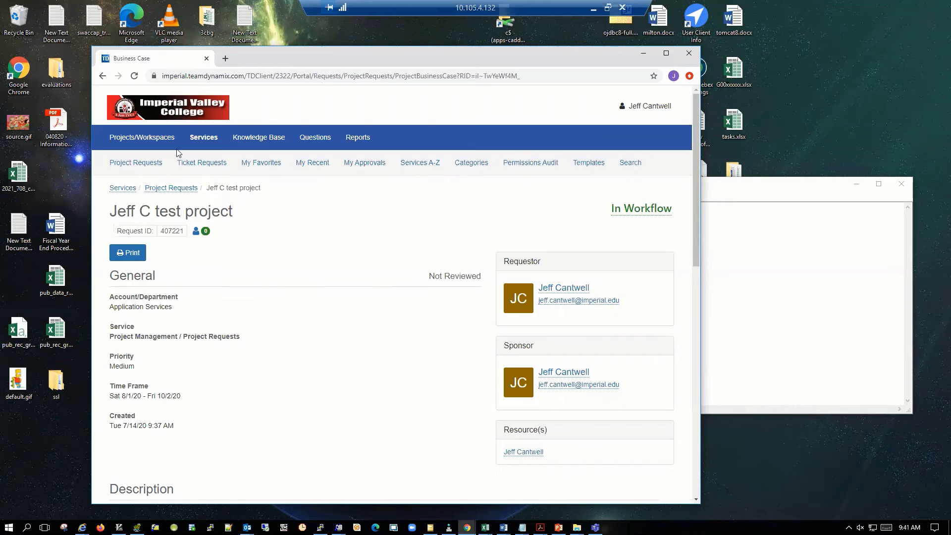
# Switch from the Client Portal to TDNext and dismiss the welcome message.
pyautogui.click(649, 106)
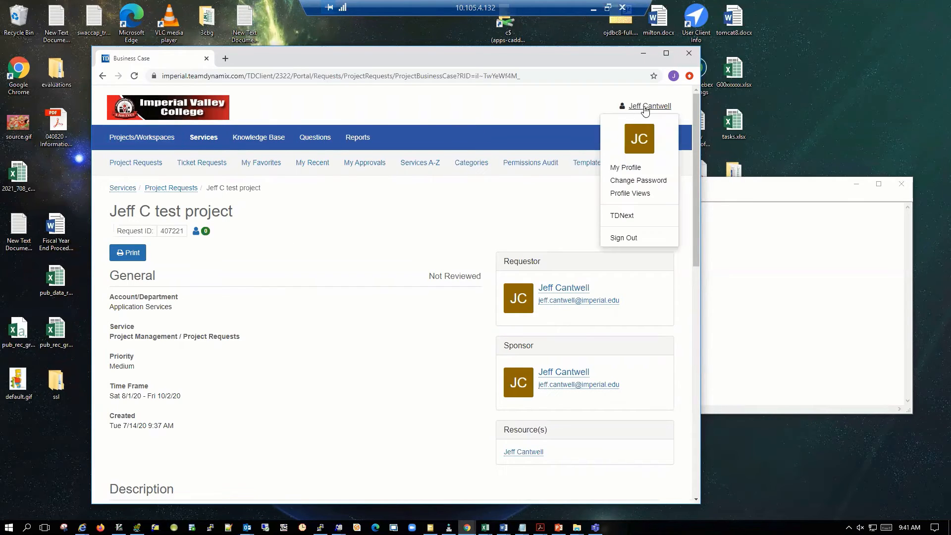
pyautogui.click(621, 216)
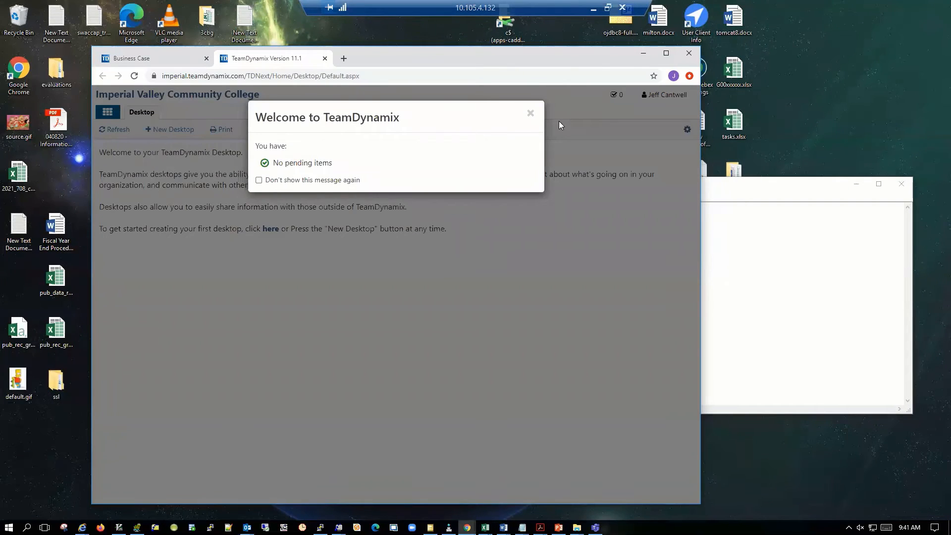
pyautogui.click(531, 113)
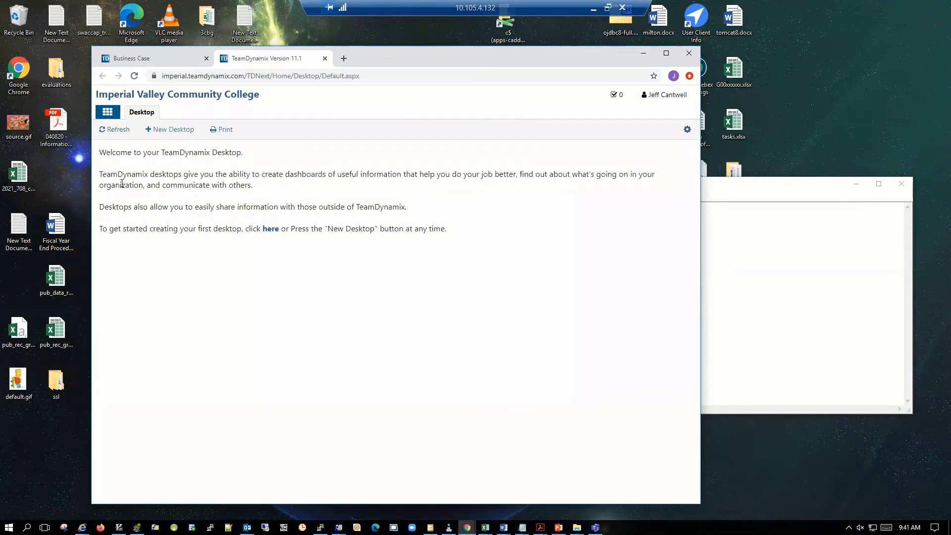
# Open the Portfolio Planning application, list all project requests, and check the test request's workflow, status and score.
pyautogui.click(107, 117)
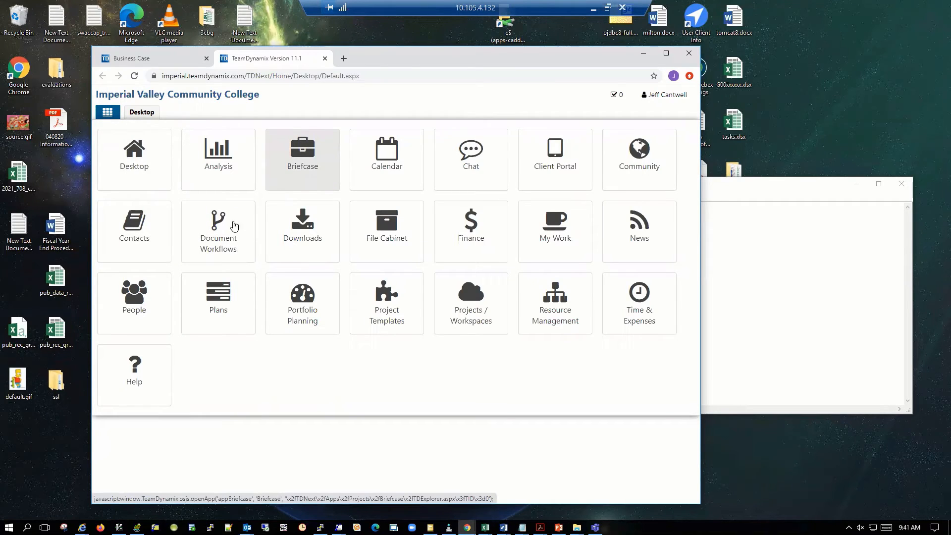
pyautogui.click(298, 295)
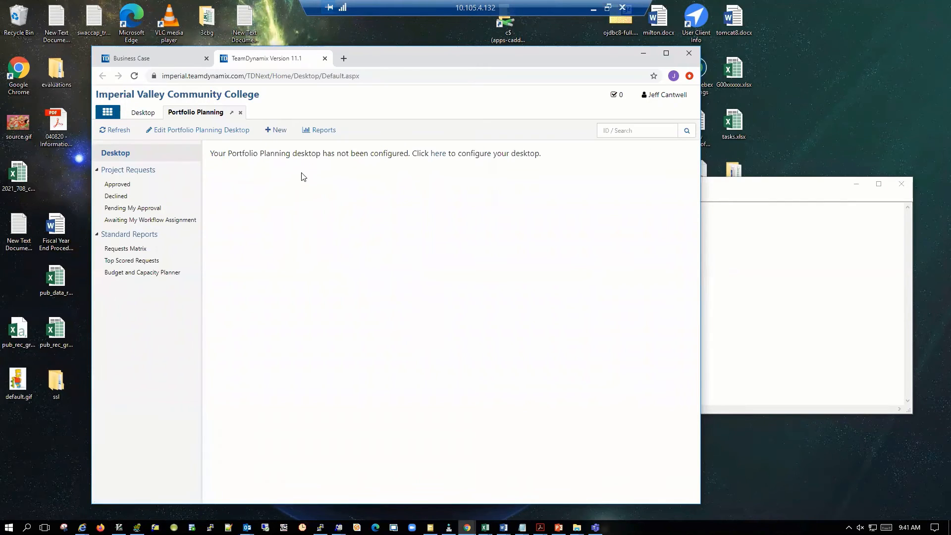
pyautogui.click(126, 171)
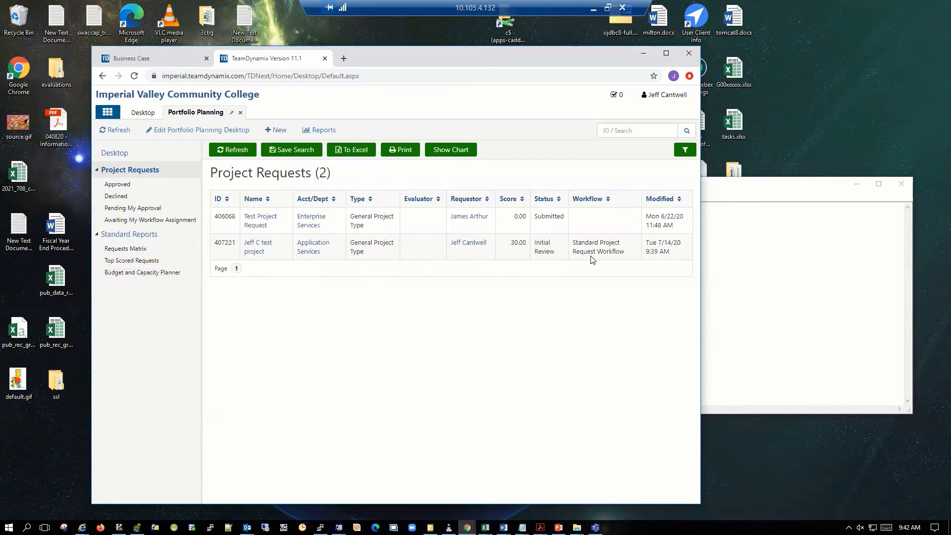
pyautogui.moveTo(575, 242); pyautogui.dragTo(584, 284)
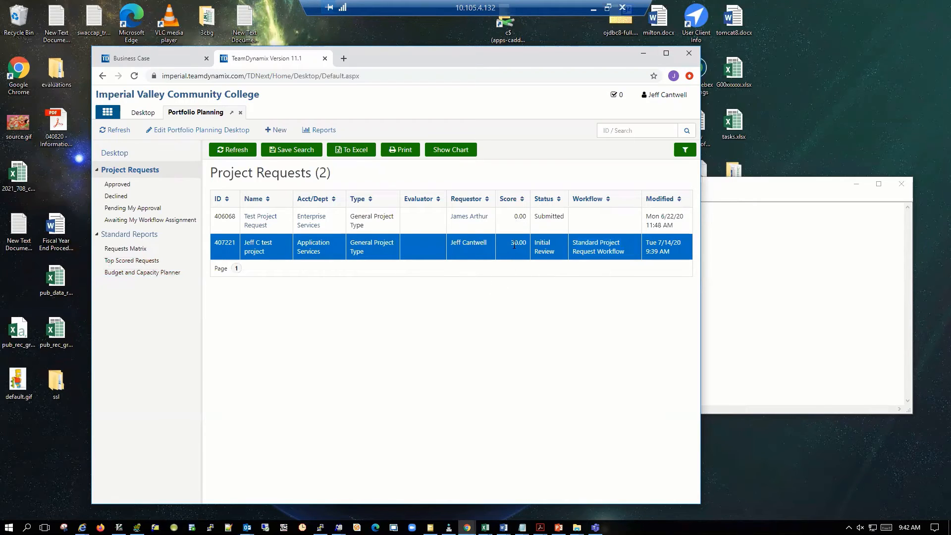
# Open the test project request in Portfolio Planning and review its business case, workflow steps, composite score and feed.
pyautogui.click(257, 246)
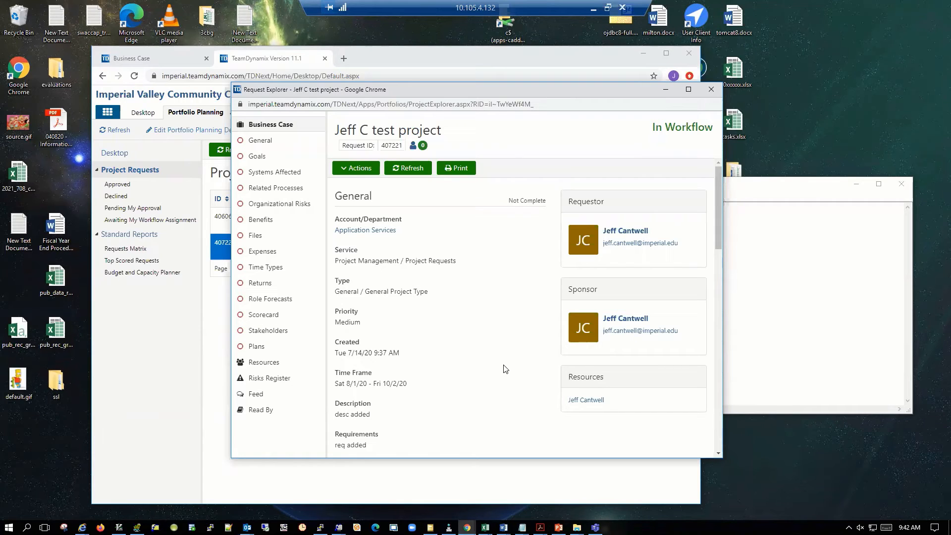
pyautogui.moveTo(719, 242); pyautogui.dragTo(725, 335)
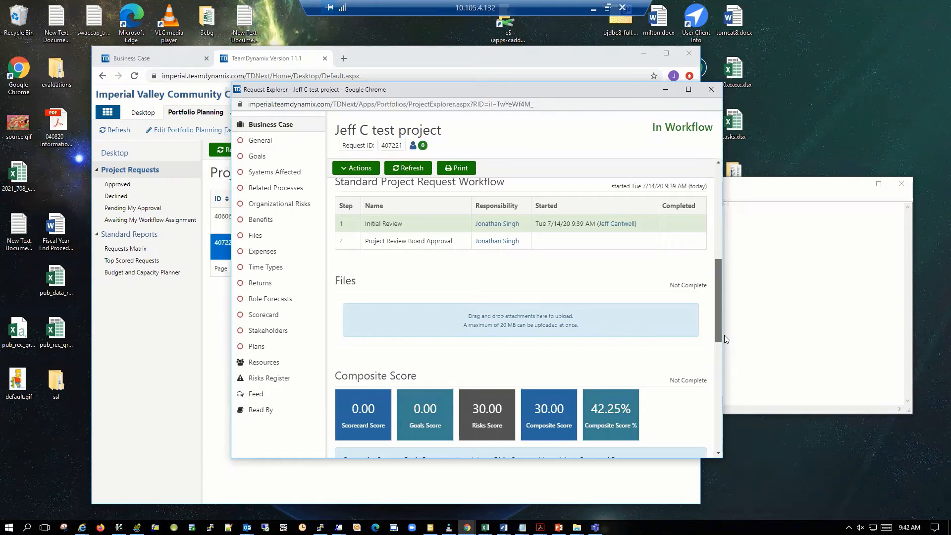
pyautogui.moveTo(724, 335); pyautogui.dragTo(713, 382)
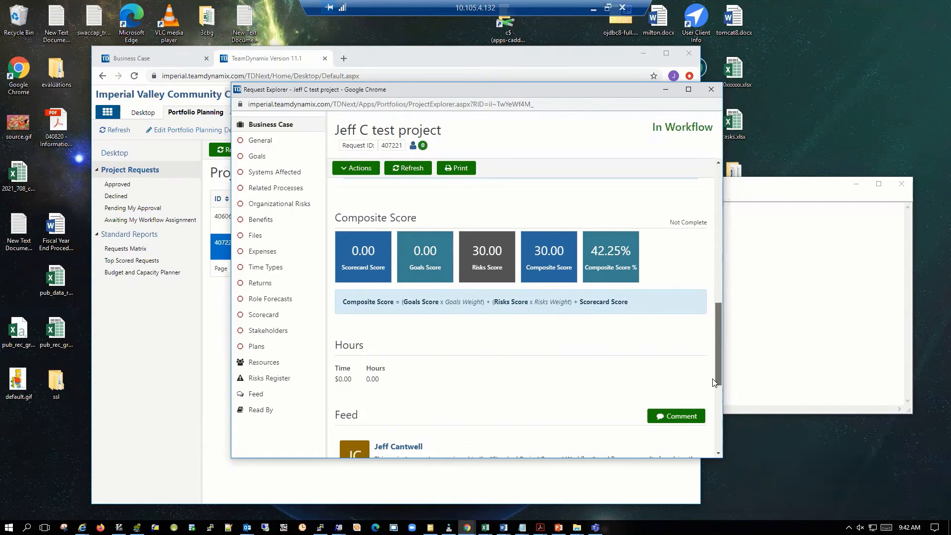
pyautogui.moveTo(714, 382); pyautogui.dragTo(708, 459)
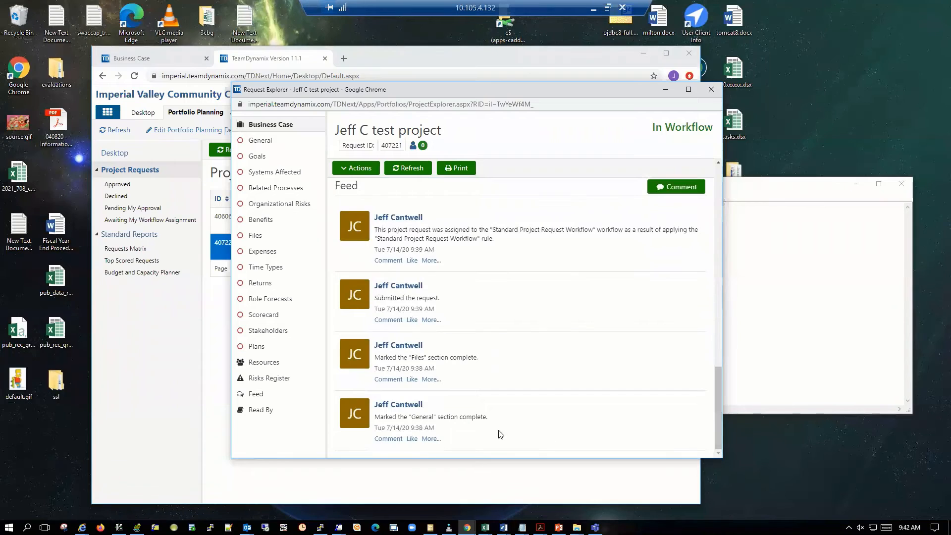
pyautogui.scroll(5, 494, 323)
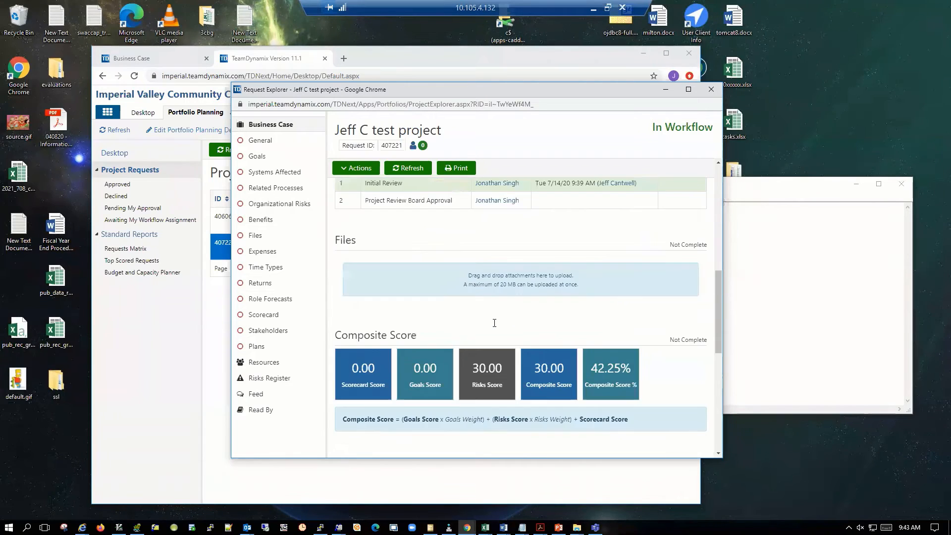
pyautogui.scroll(6, 495, 323)
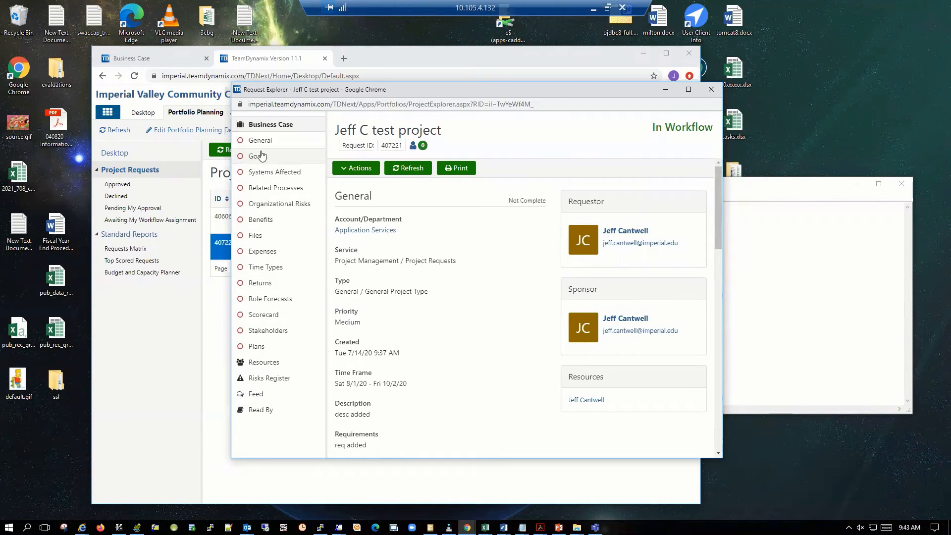
# Examine the approval, rejection, forwarding and workflow actions available for the test request, and close its window.
pyautogui.click(357, 168)
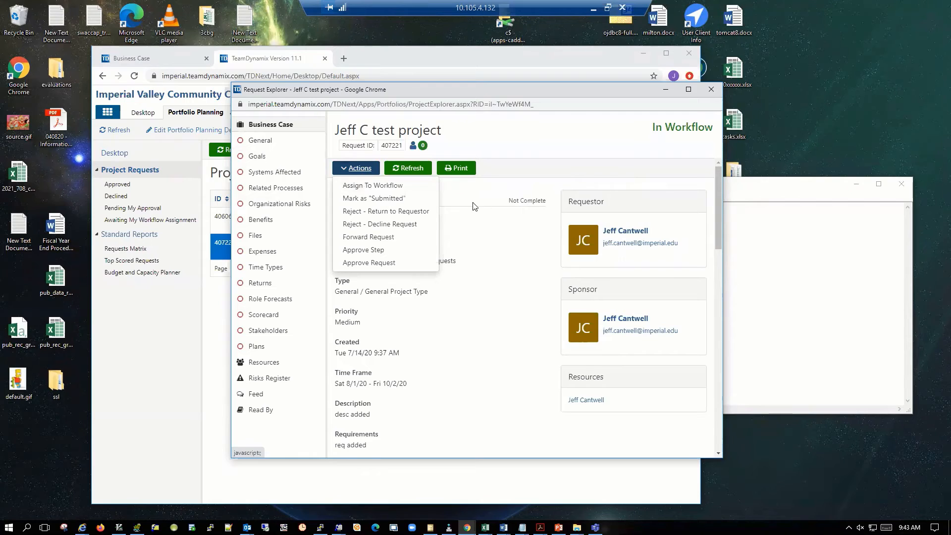
pyautogui.click(466, 227)
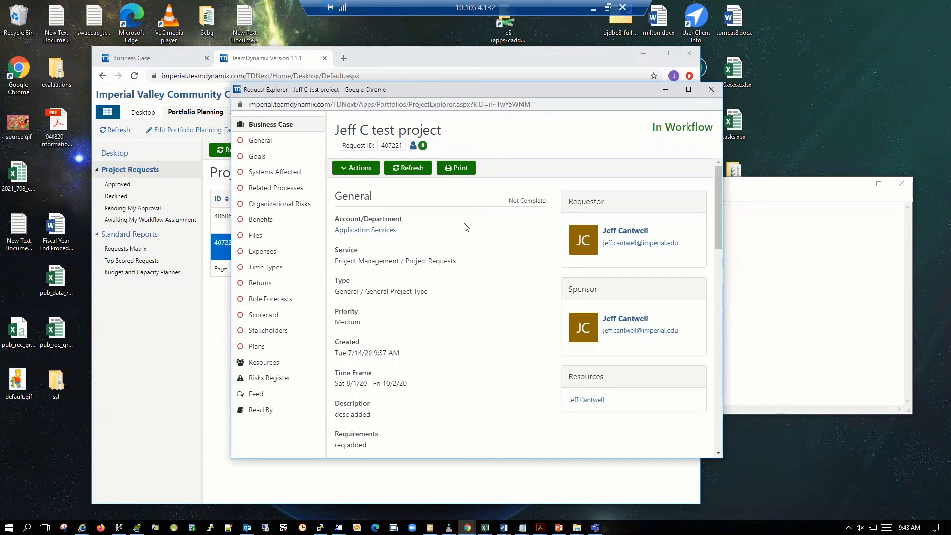
pyautogui.click(358, 169)
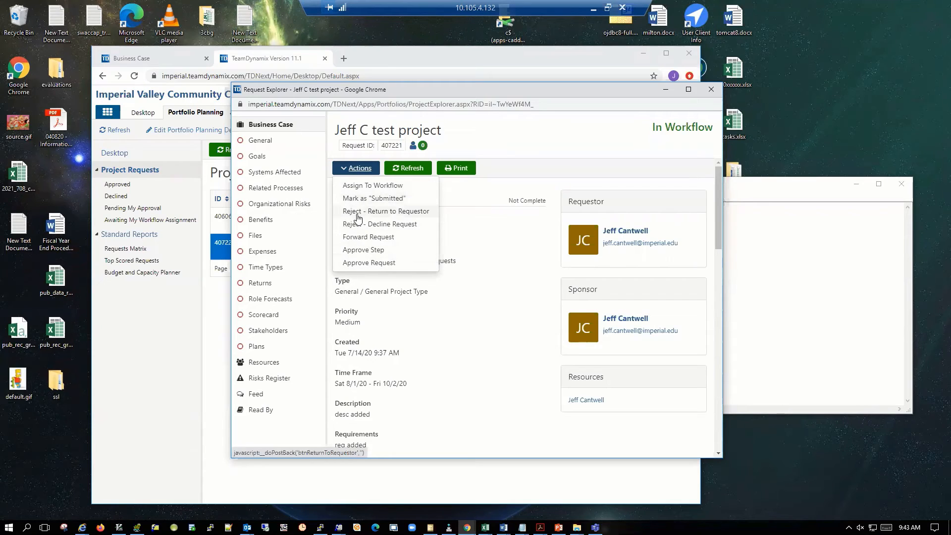
pyautogui.click(479, 253)
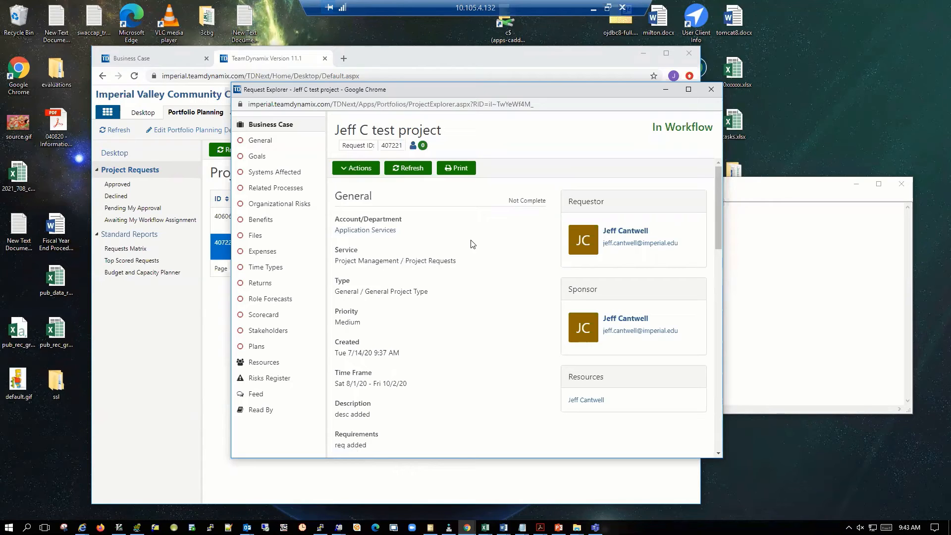
pyautogui.click(367, 168)
pyautogui.click(529, 276)
pyautogui.click(257, 126)
pyautogui.click(711, 89)
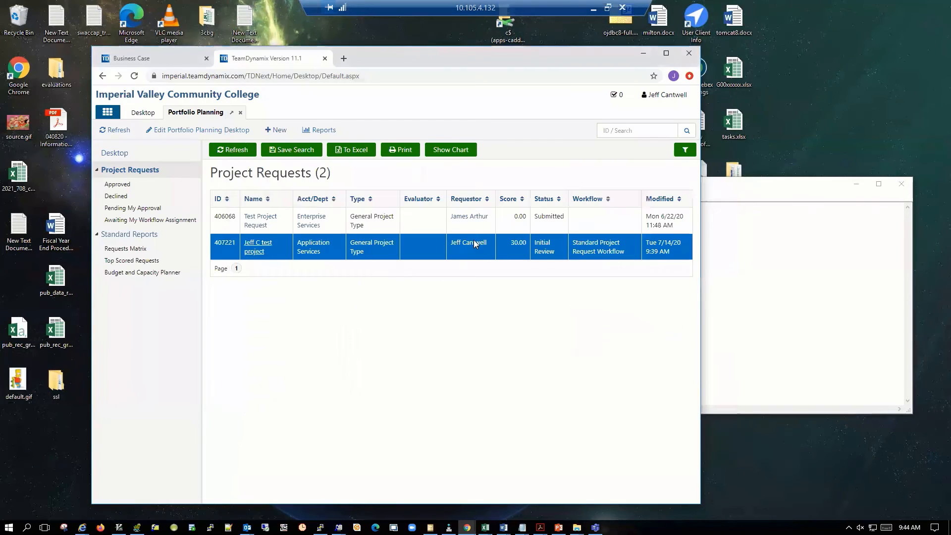
# Reopen the test project request and examine its General and Files sections, including dates, description, requirements and attributes.
pyautogui.click(257, 244)
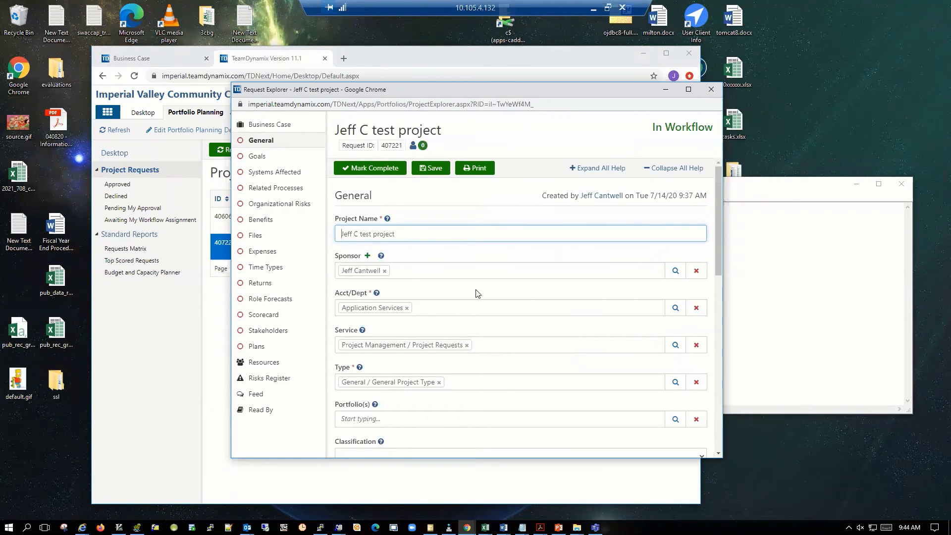
pyautogui.scroll(-5, 477, 293)
pyautogui.click(255, 237)
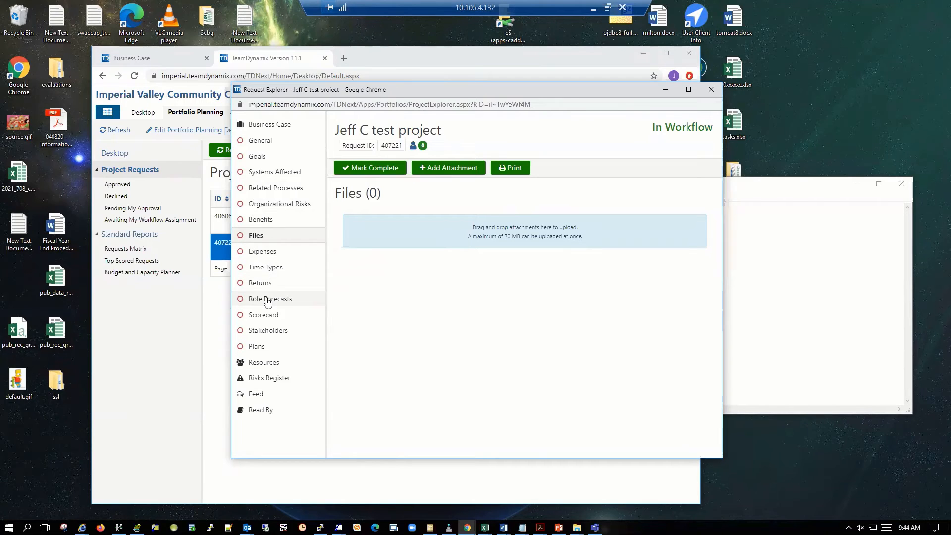
pyautogui.click(257, 140)
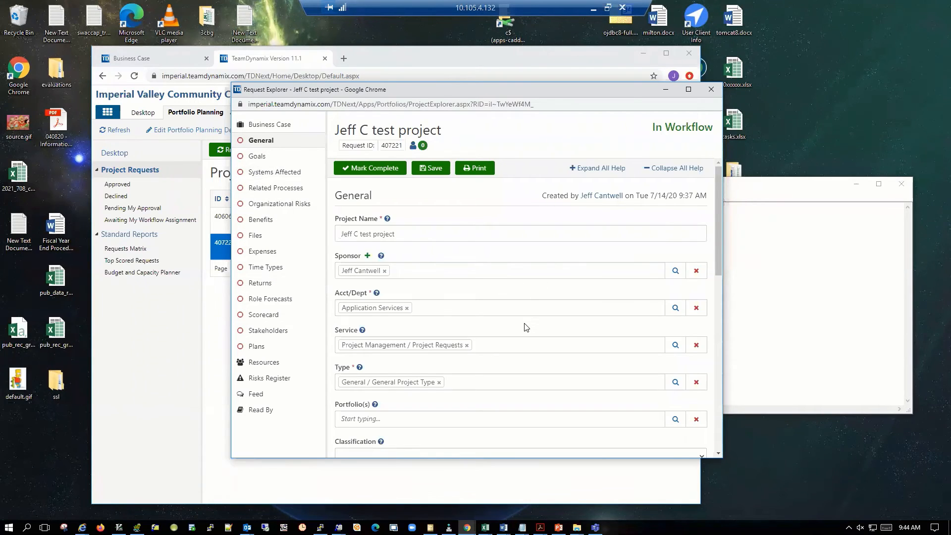
pyautogui.scroll(-5, 526, 324)
pyautogui.scroll(-6, 526, 327)
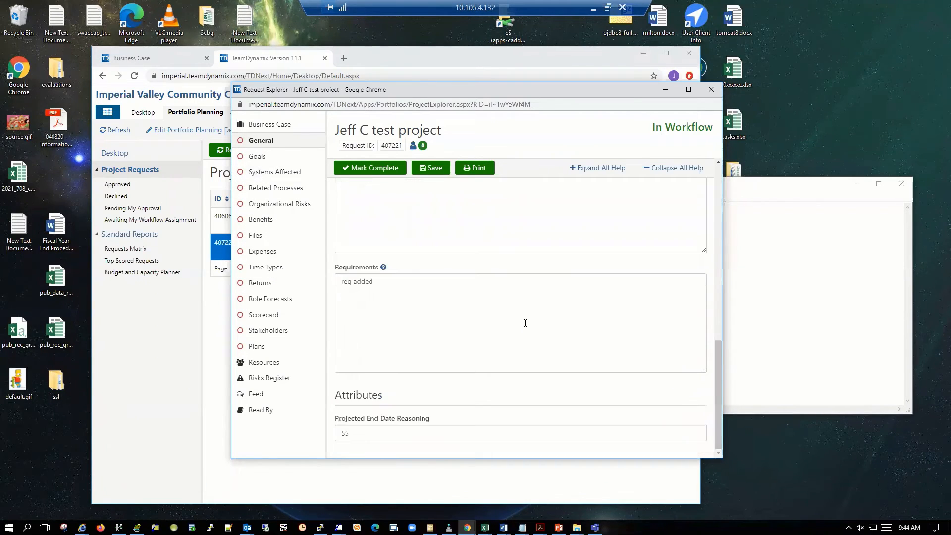
pyautogui.scroll(10, 525, 322)
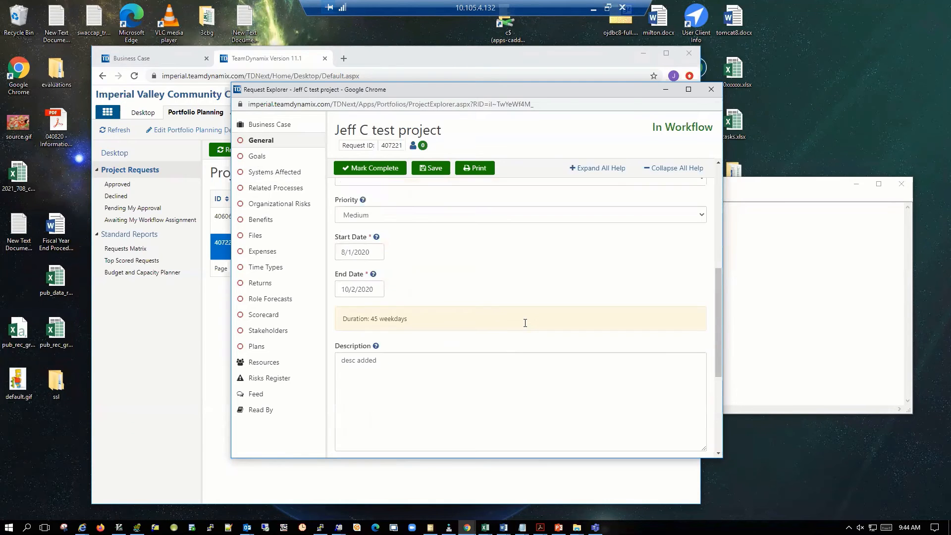
pyautogui.scroll(-5, 525, 323)
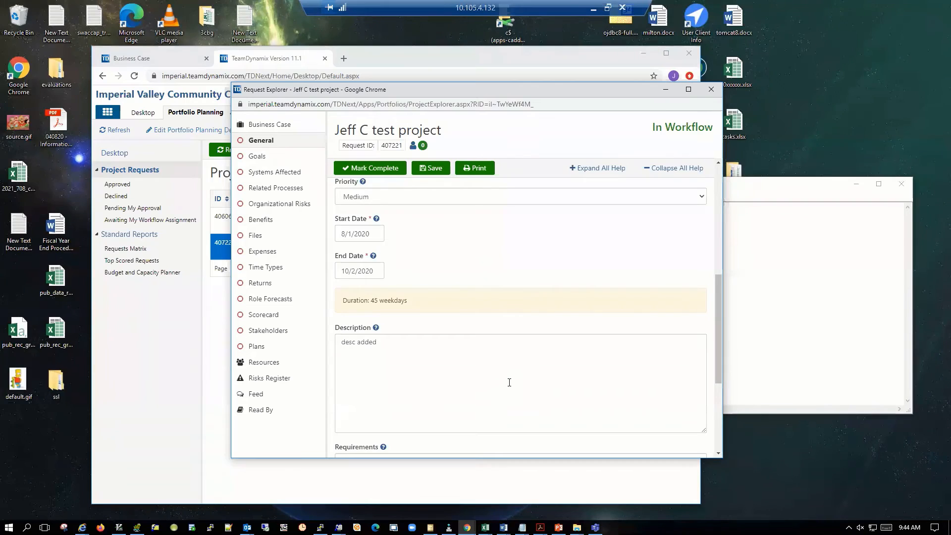
# Open the test request's feed, examine the options for adding a comment, and cancel the new comment.
pyautogui.scroll(-4, 510, 383)
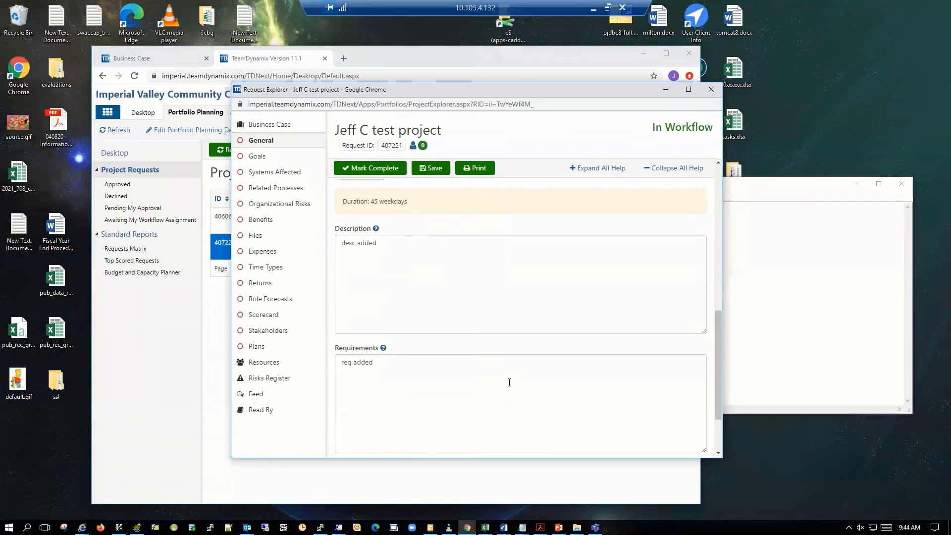
pyautogui.click(258, 395)
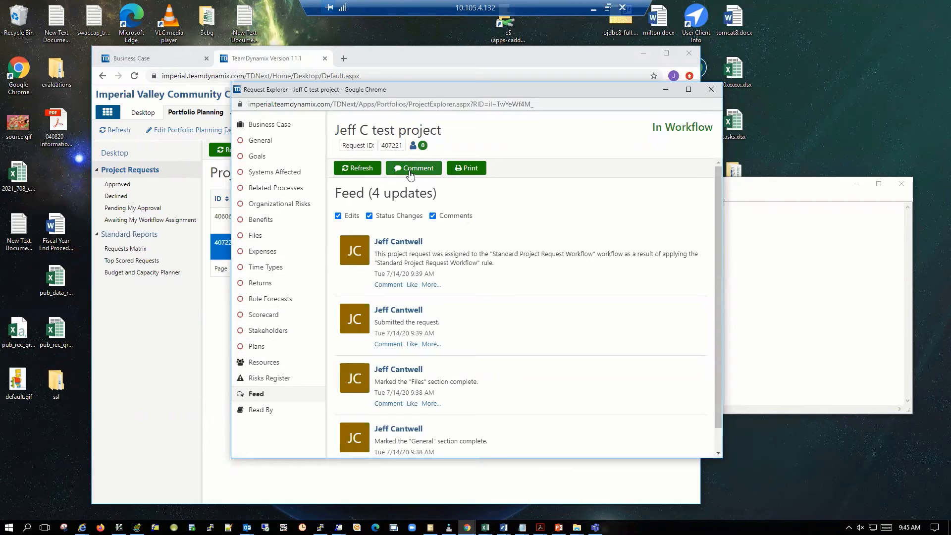
pyautogui.click(409, 171)
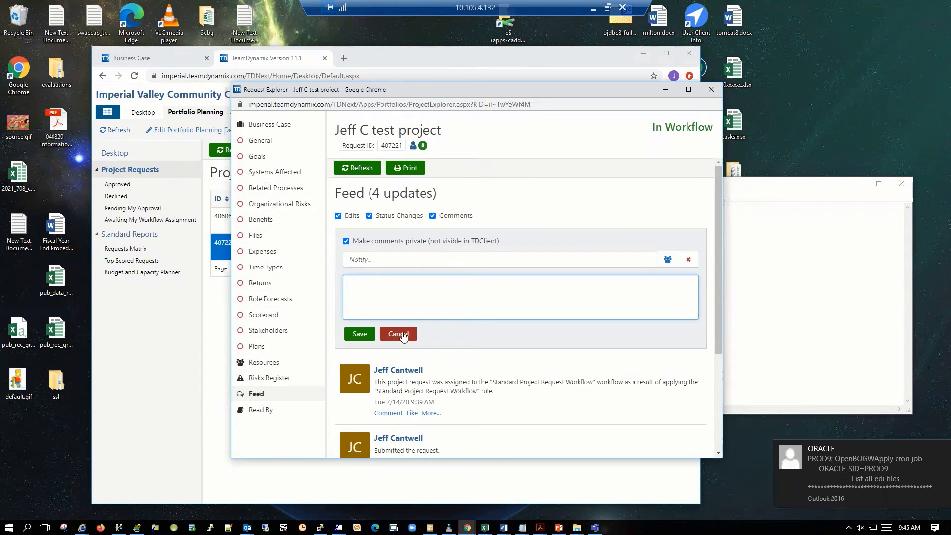
pyautogui.click(402, 334)
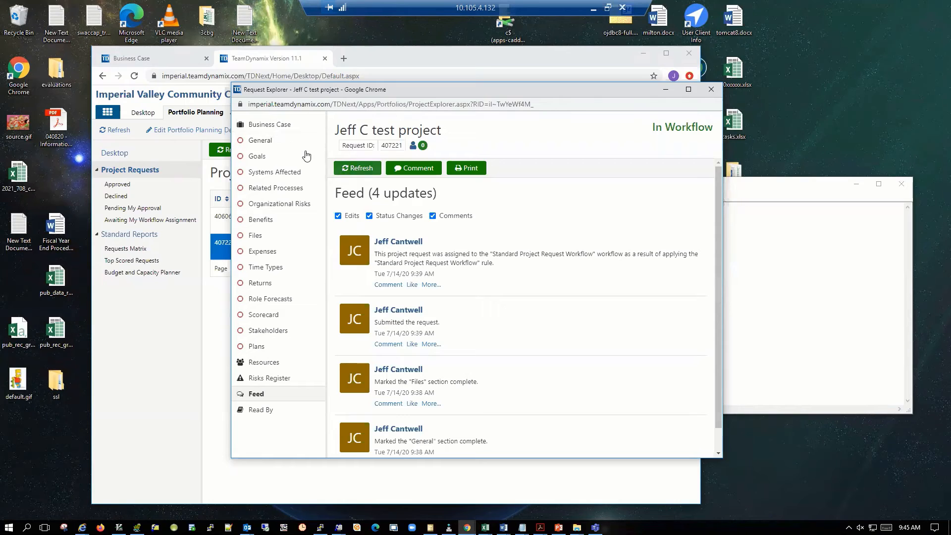
# Review the request's business case and General section, including workflow steps, composite score, dates, description, requirements and attributes.
pyautogui.click(276, 128)
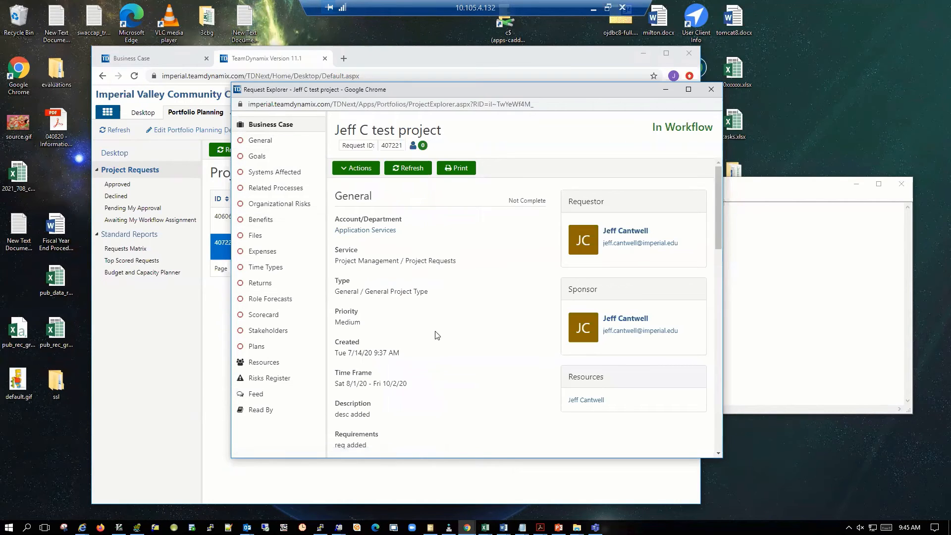
pyautogui.scroll(-5, 445, 321)
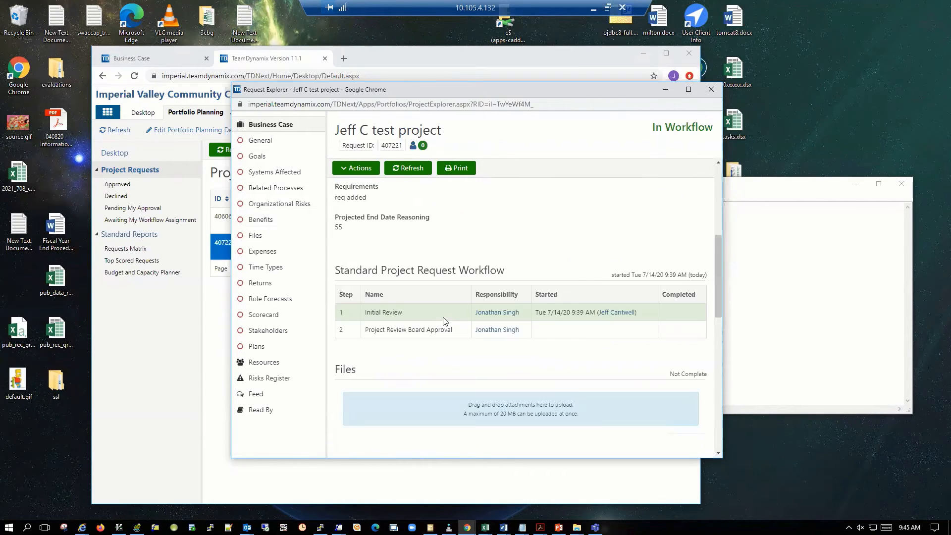
pyautogui.scroll(-6, 446, 356)
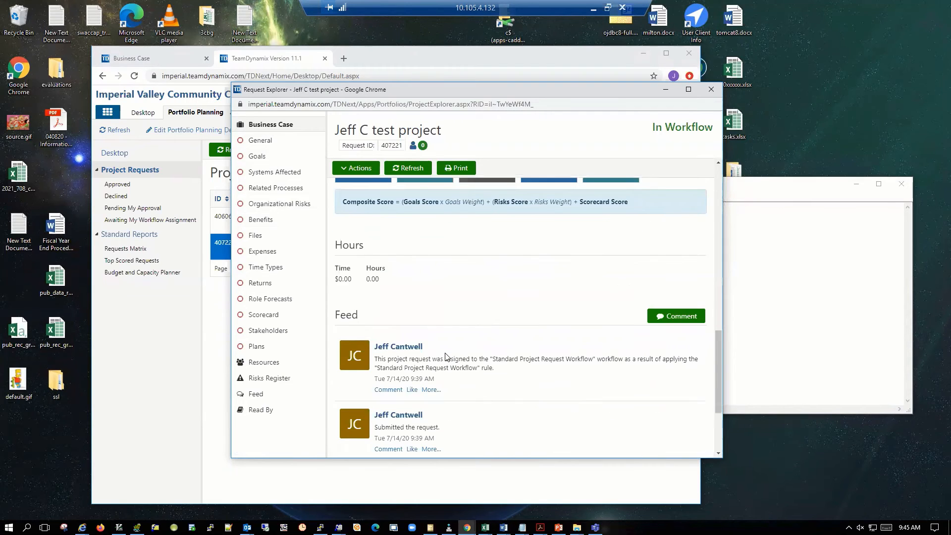
pyautogui.scroll(5, 446, 356)
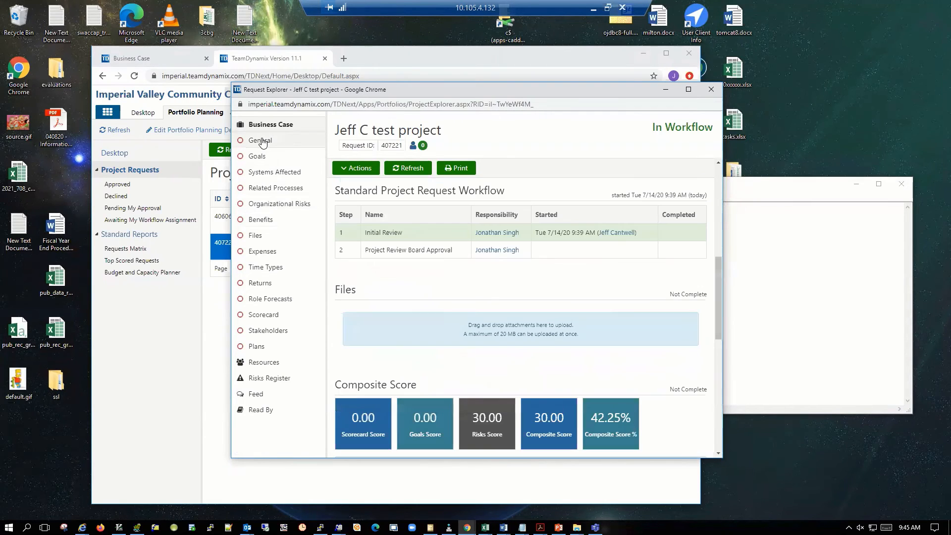
pyautogui.click(262, 142)
pyautogui.scroll(-5, 472, 295)
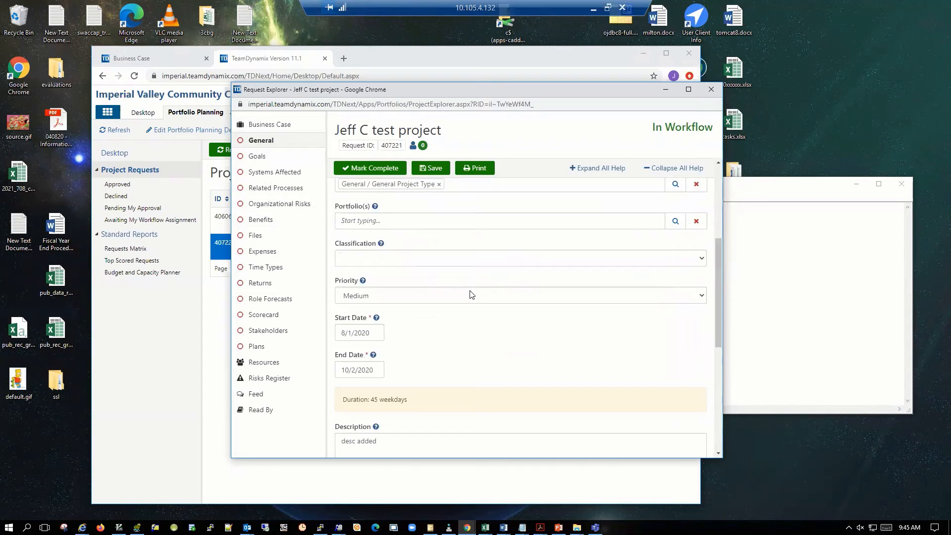
pyautogui.scroll(-4, 471, 295)
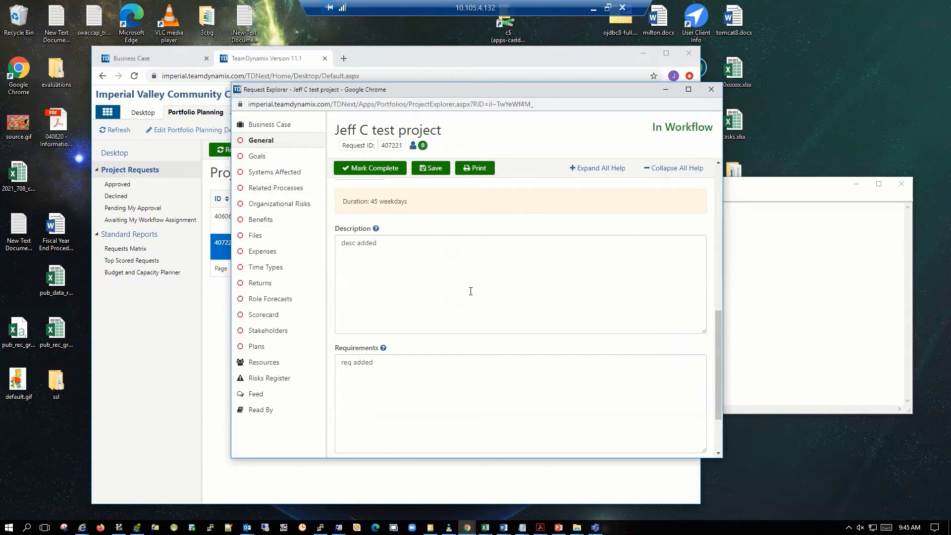
pyautogui.scroll(-2, 471, 291)
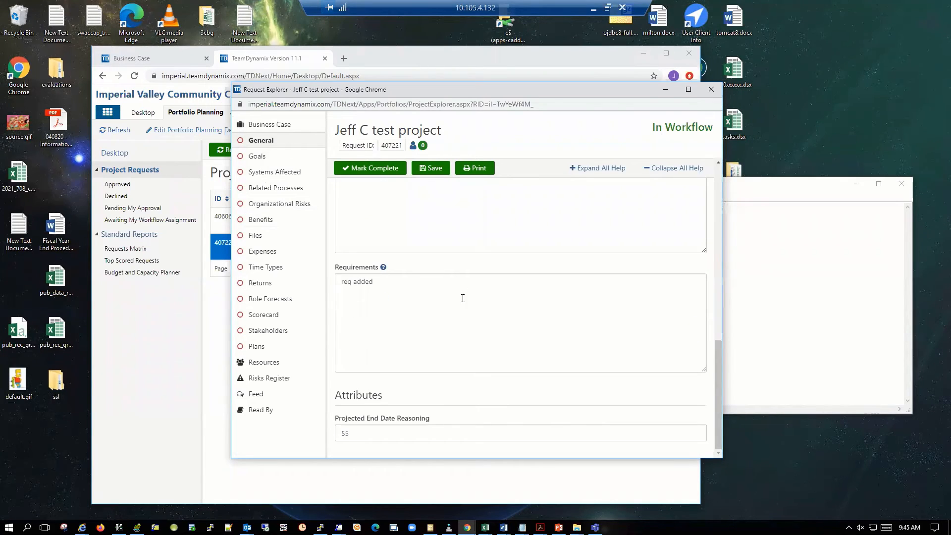
pyautogui.click(448, 293)
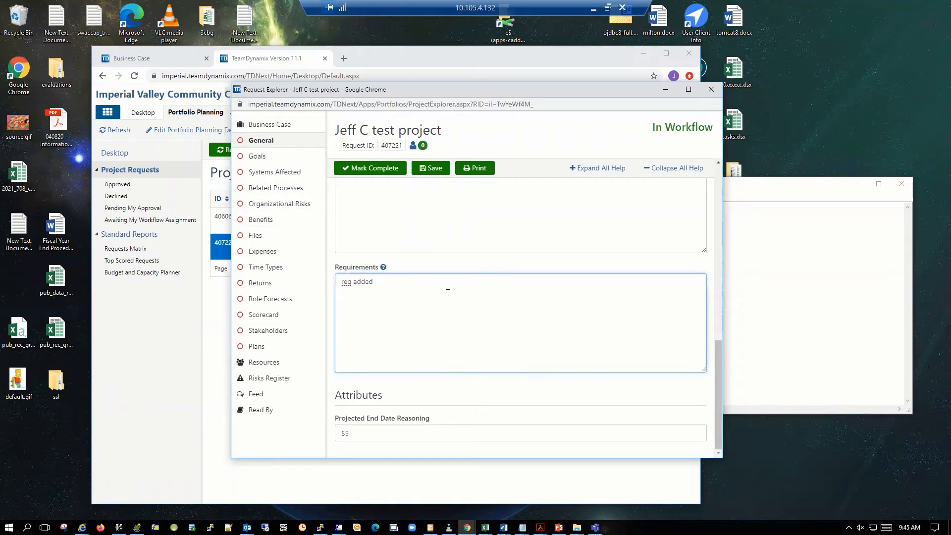
pyautogui.scroll(5, 427, 297)
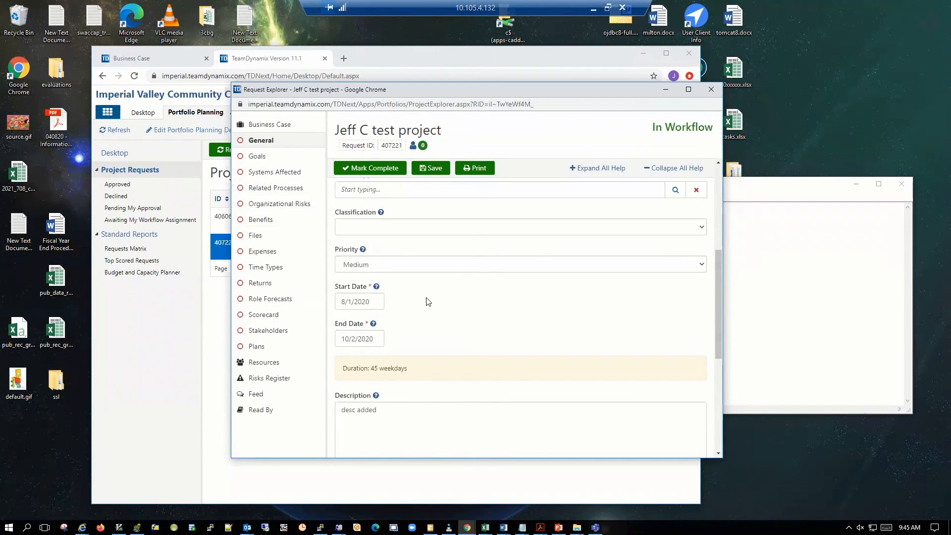
pyautogui.scroll(4, 427, 302)
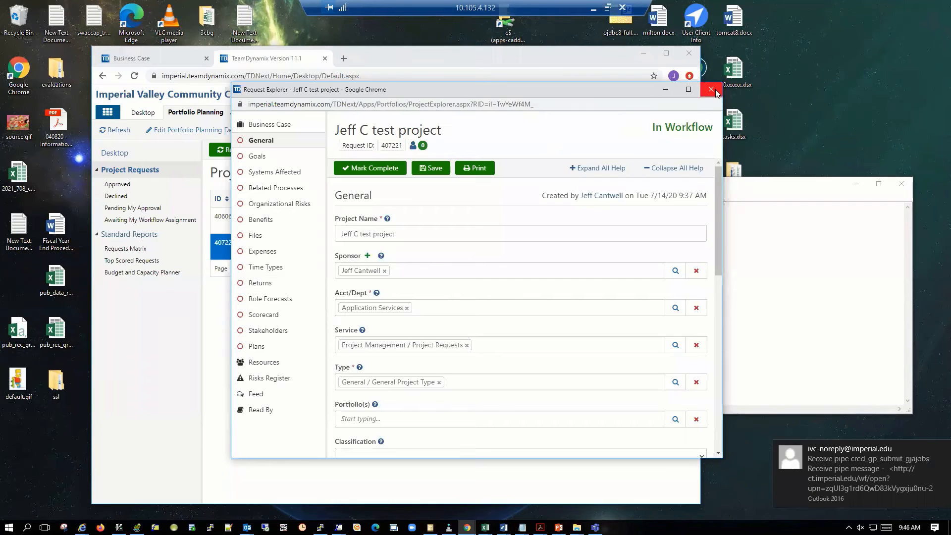
# Approve the Initial Review step with the comment "Next person for feedback" and replace the approver for Project Review Board Approval.
pyautogui.click(267, 127)
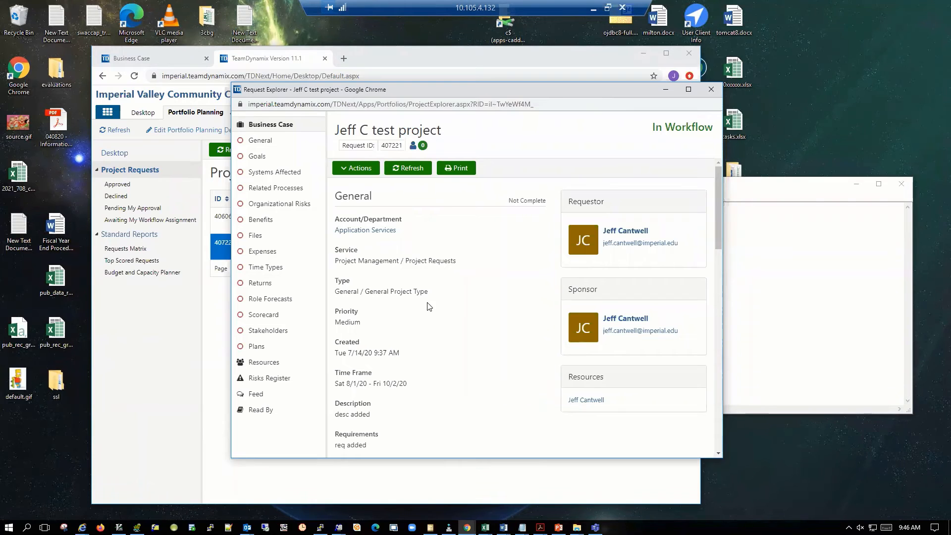
pyautogui.click(357, 168)
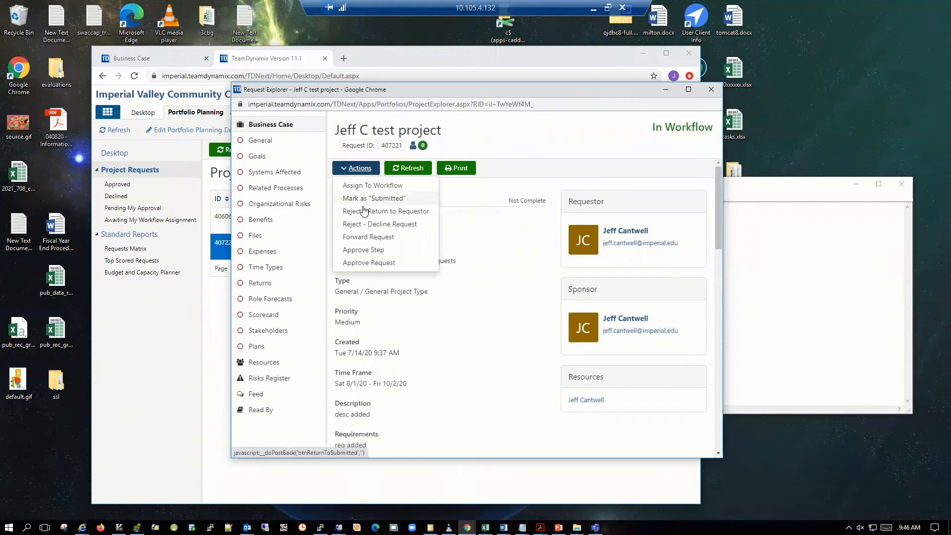
pyautogui.click(359, 251)
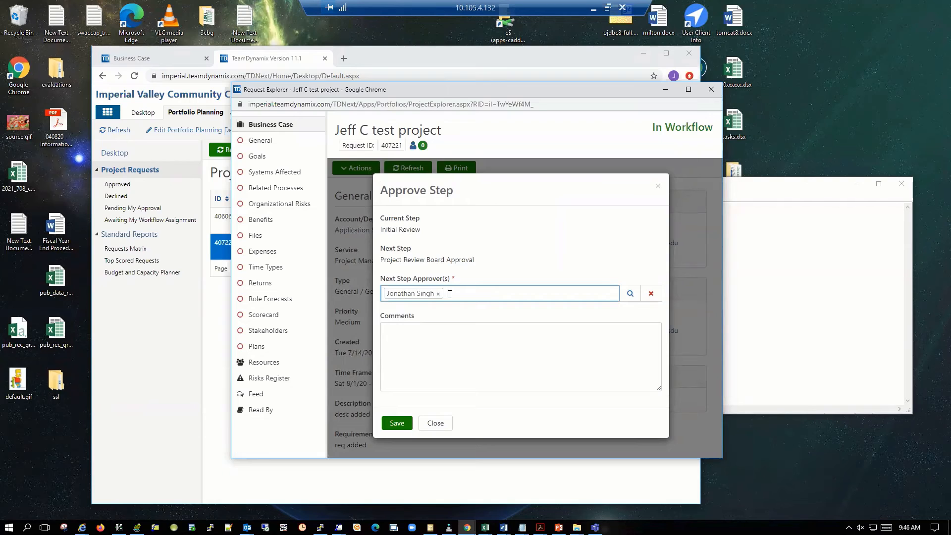
pyautogui.click(439, 329)
pyautogui.write('Next person for feedback')
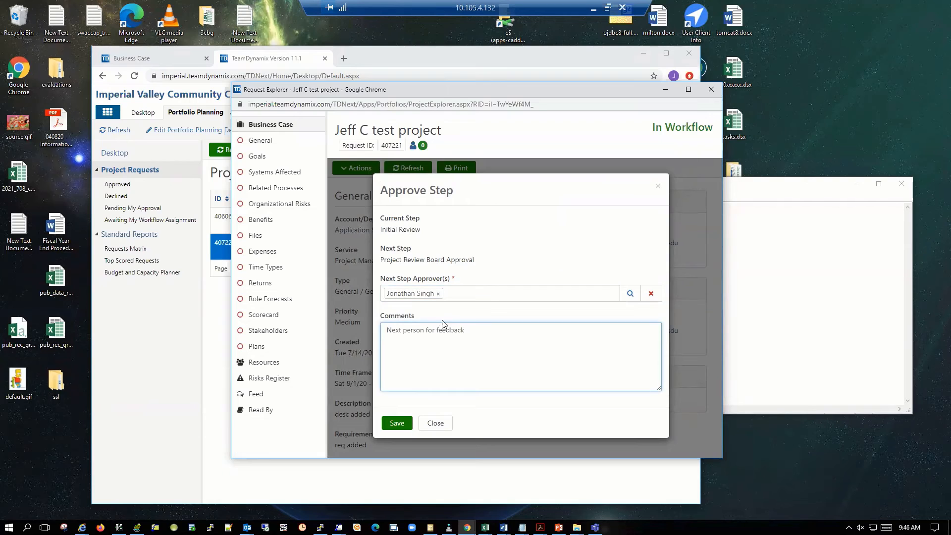
pyautogui.click(438, 293)
pyautogui.write('jeff c')
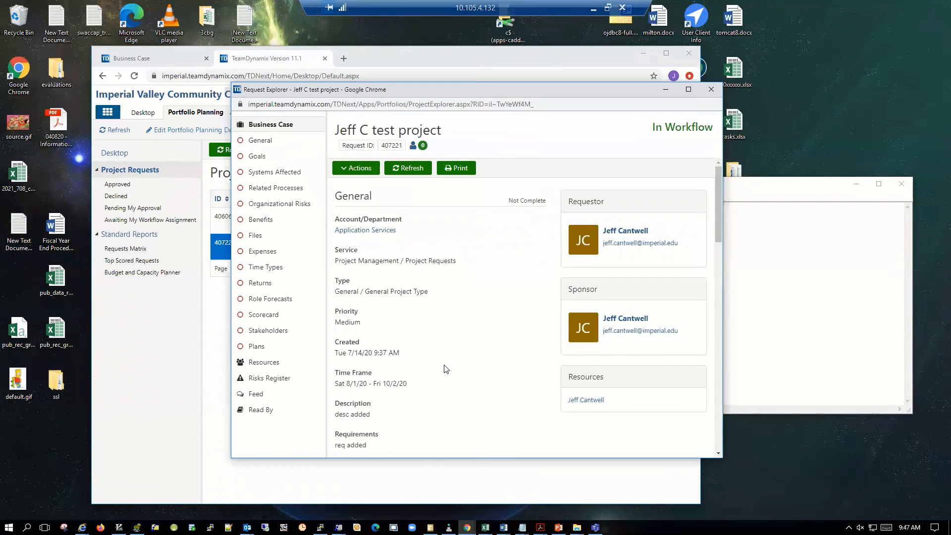
# Check the business case's composite score and feed for the approval entry and its comment.
pyautogui.scroll(-5, 444, 367)
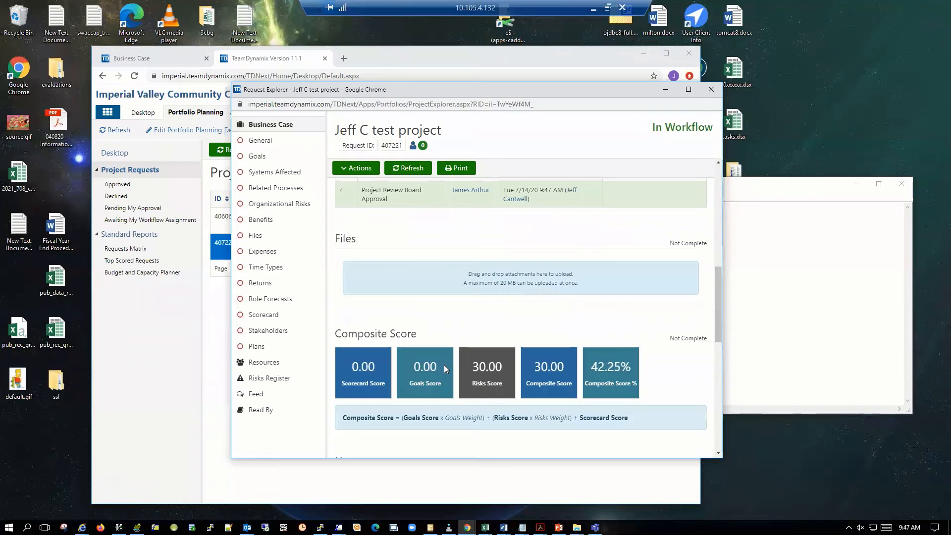
pyautogui.scroll(-7, 444, 365)
pyautogui.scroll(-2, 445, 369)
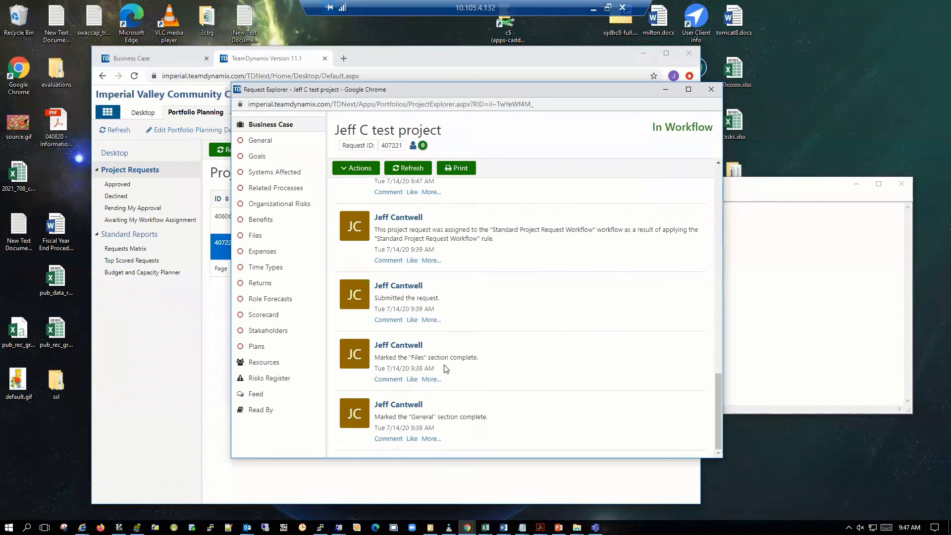
pyautogui.scroll(4, 445, 369)
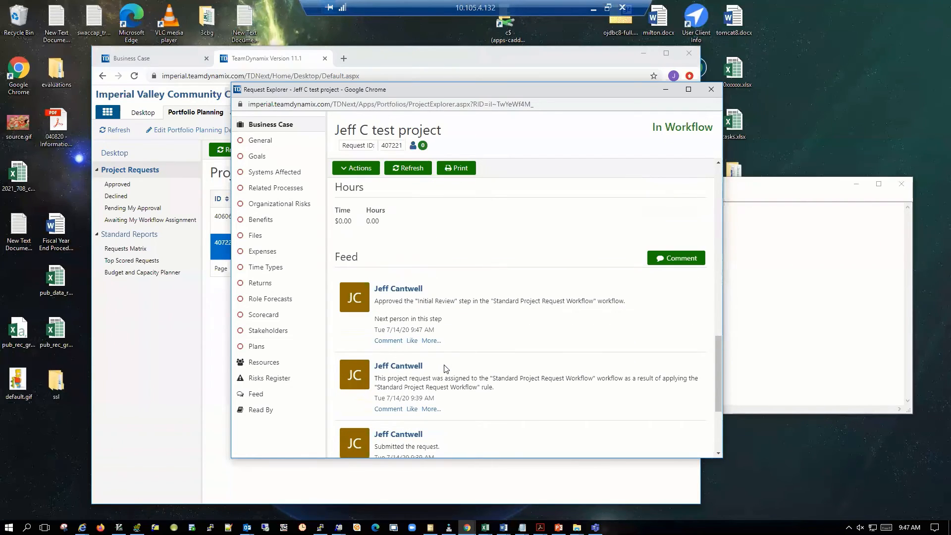
pyautogui.scroll(6, 445, 368)
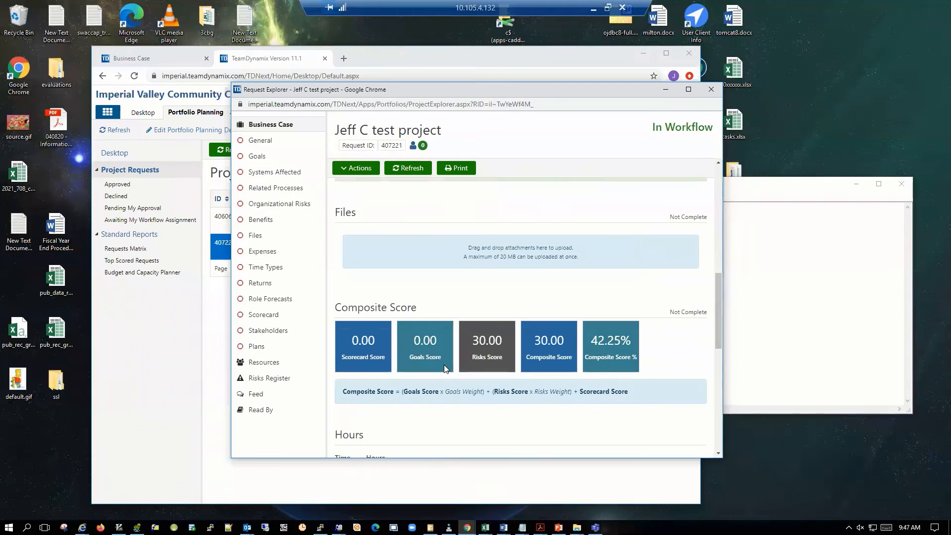
pyautogui.scroll(-4, 445, 366)
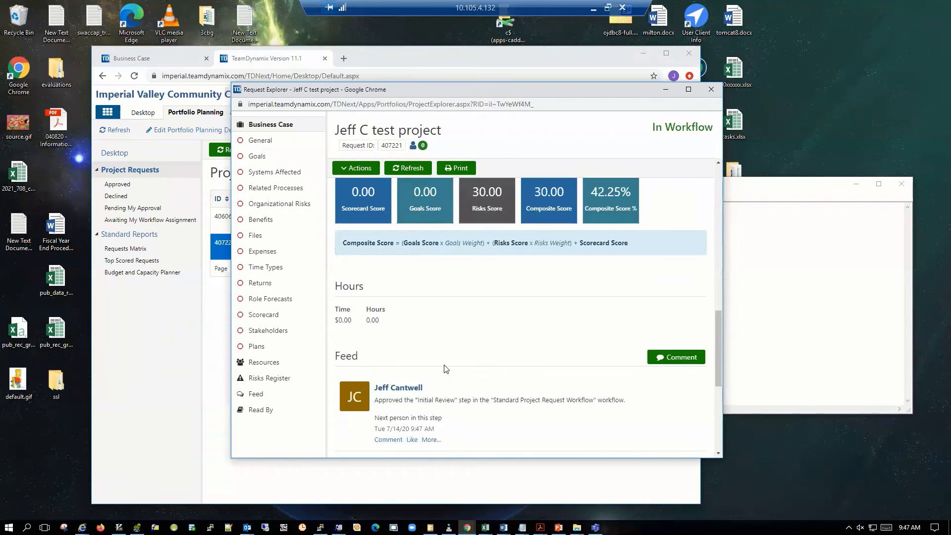
pyautogui.scroll(-5, 445, 369)
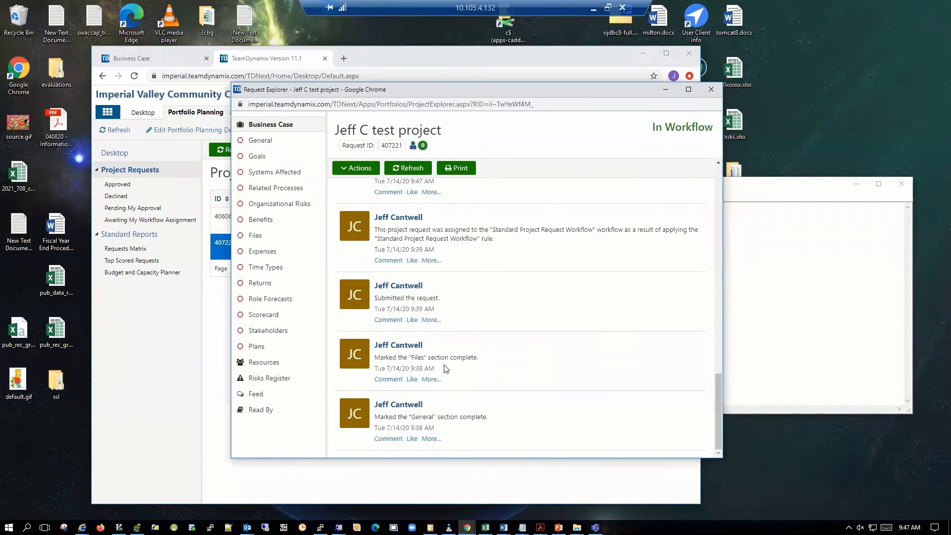
pyautogui.scroll(10, 446, 369)
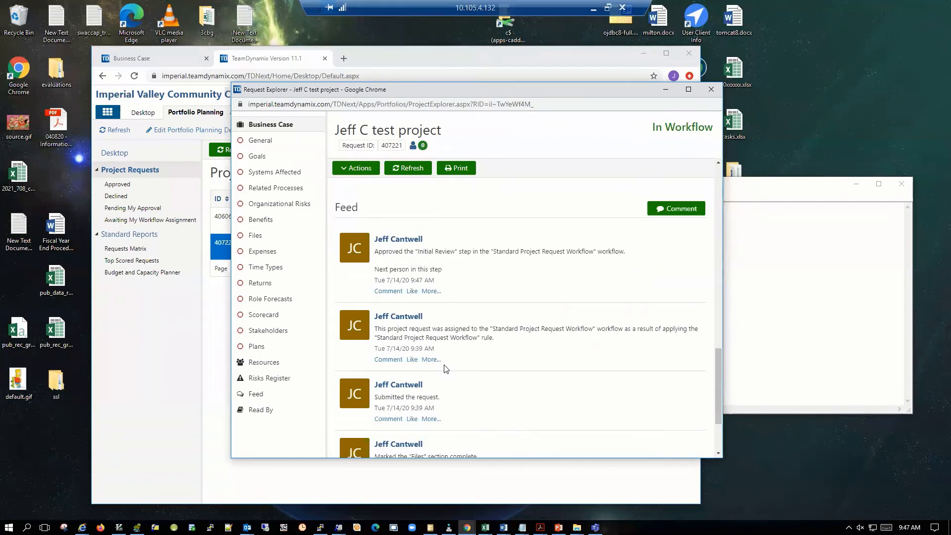
# Examine the Standard Project Request Workflow table for each step's responsibility and dates, along with the Files and Composite Score sections.
pyautogui.scroll(7, 444, 368)
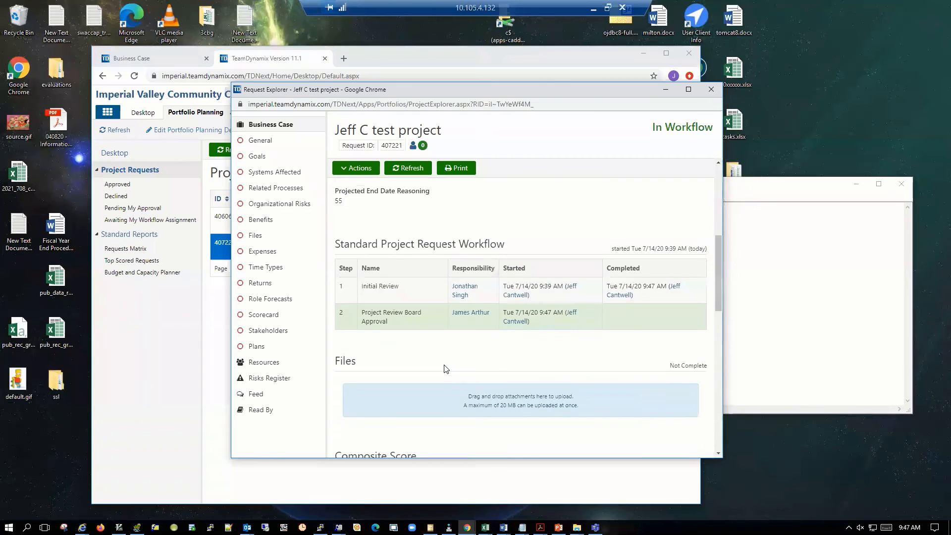
pyautogui.scroll(-1, 446, 369)
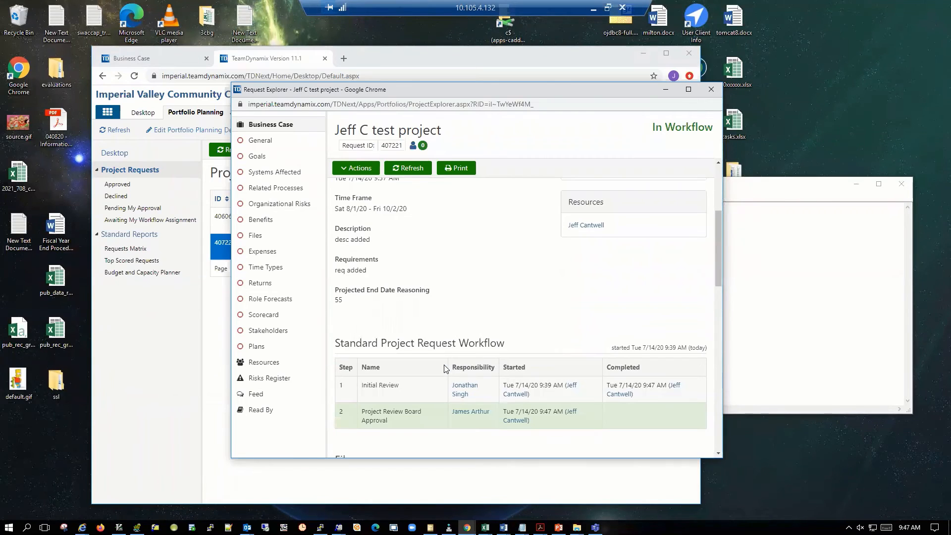
pyautogui.scroll(-1, 445, 369)
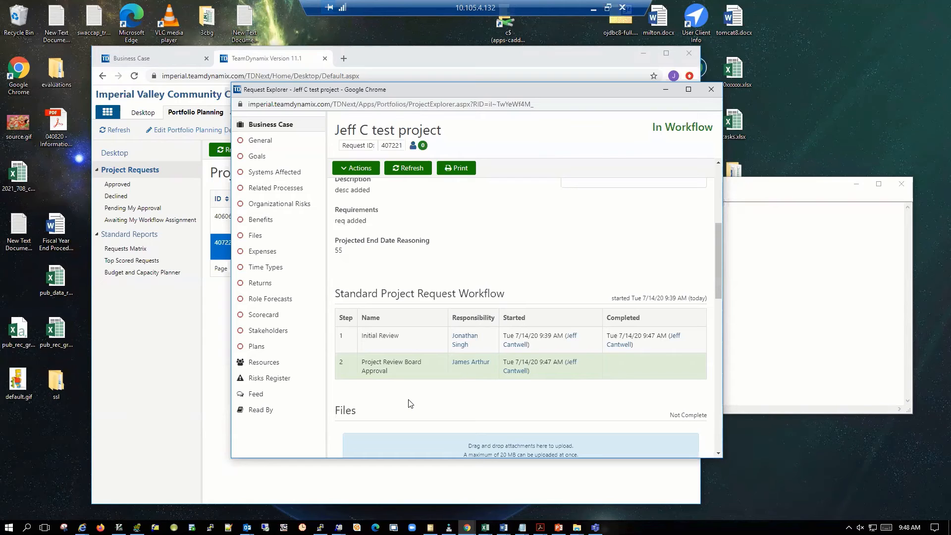
pyautogui.scroll(3, 409, 403)
pyautogui.scroll(-7, 410, 404)
pyautogui.scroll(2, 420, 423)
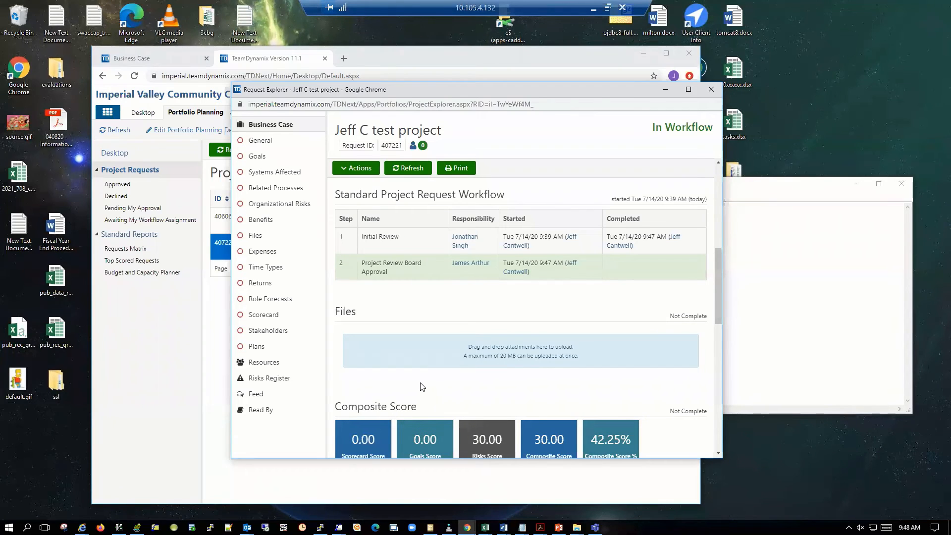
pyautogui.scroll(-3, 422, 386)
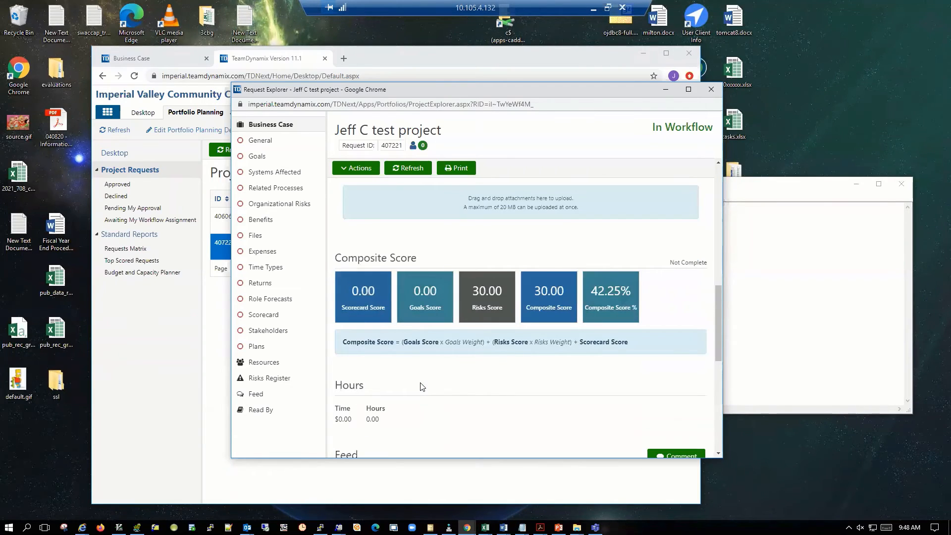
pyautogui.scroll(3, 422, 386)
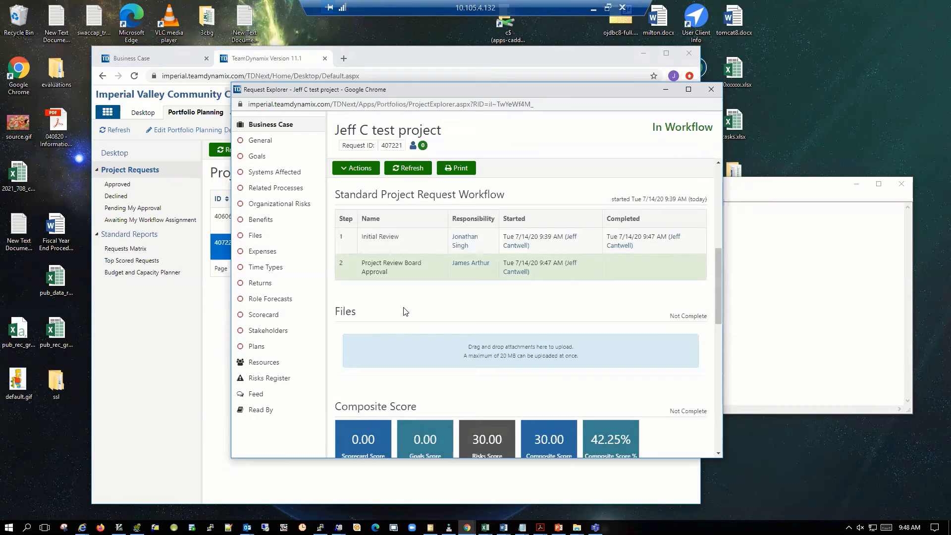
pyautogui.scroll(1, 406, 311)
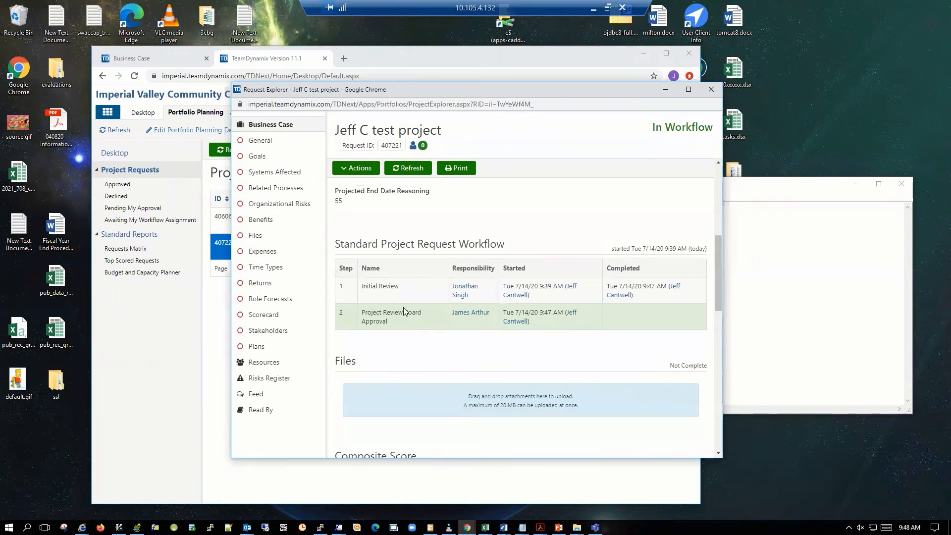
# Start adding a resource to the request's role forecasts and choose Participant as its functional role.
pyautogui.click(271, 298)
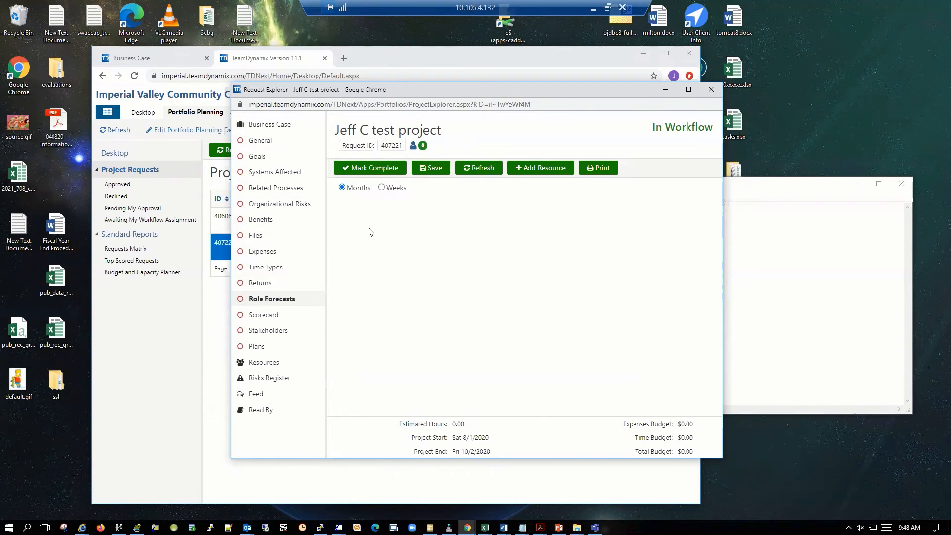
pyautogui.click(544, 172)
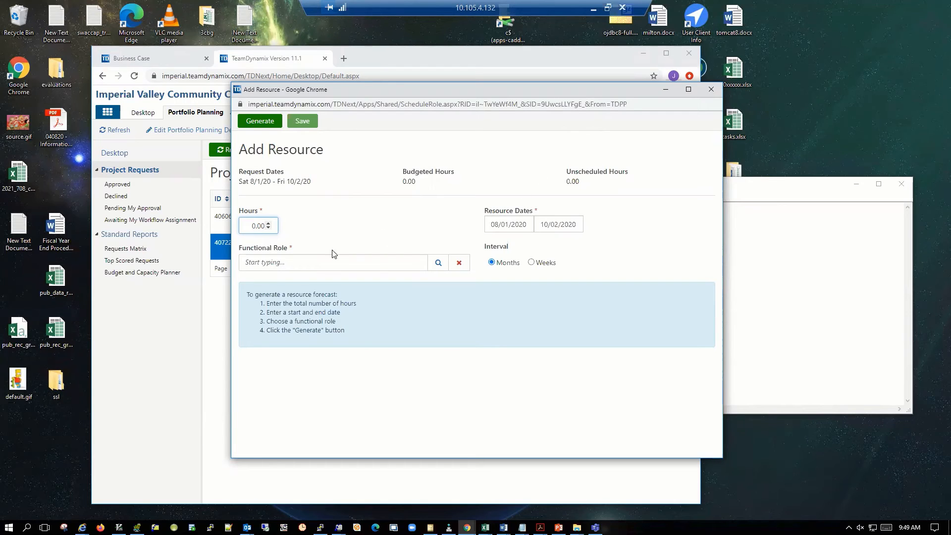
pyautogui.click(316, 265)
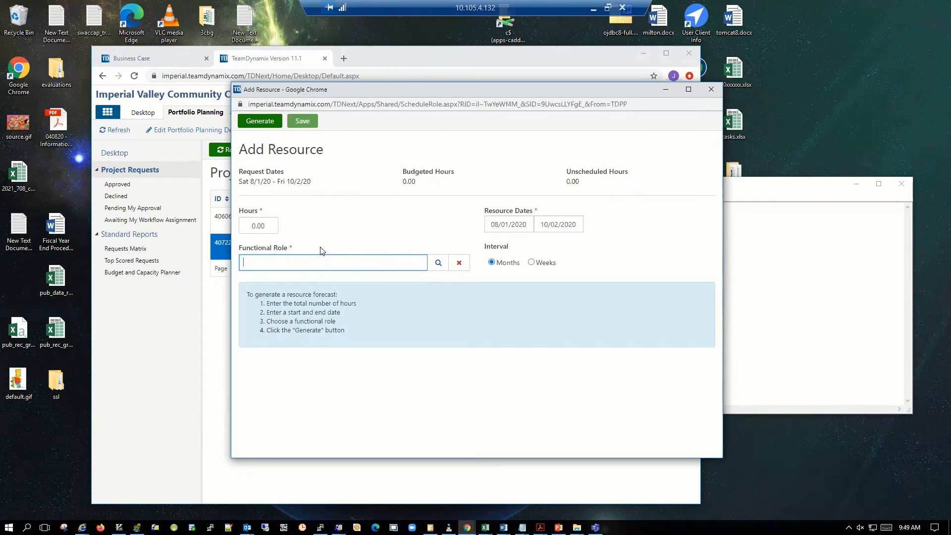
pyautogui.click(439, 263)
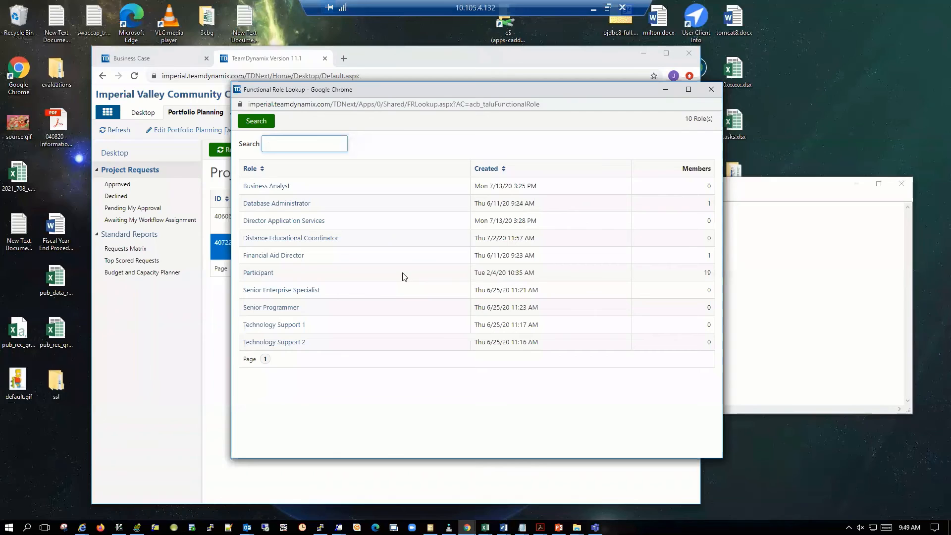
pyautogui.click(355, 311)
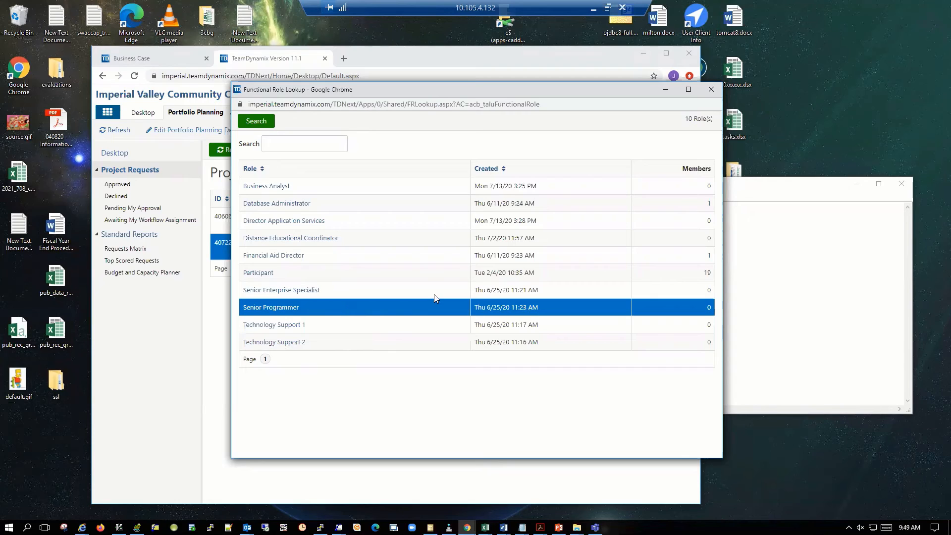
pyautogui.click(360, 257)
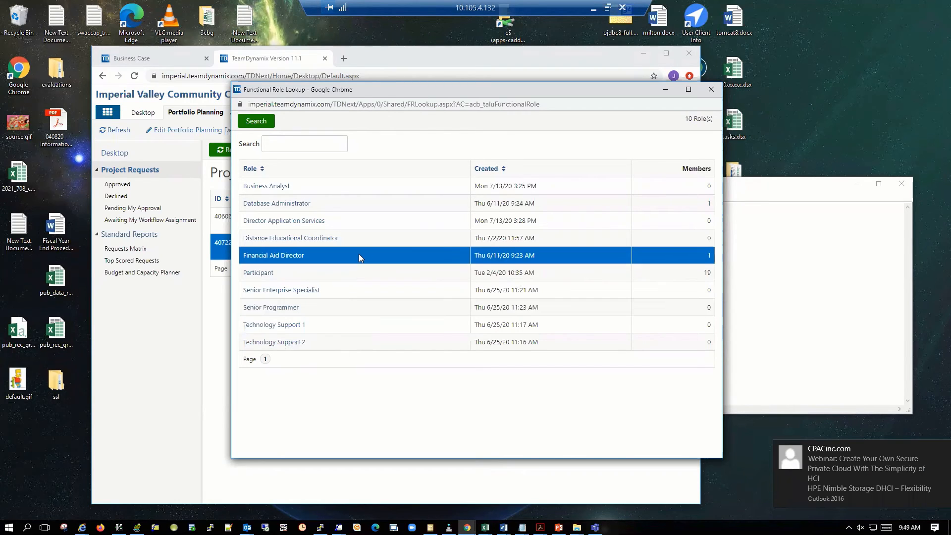
pyautogui.click(340, 275)
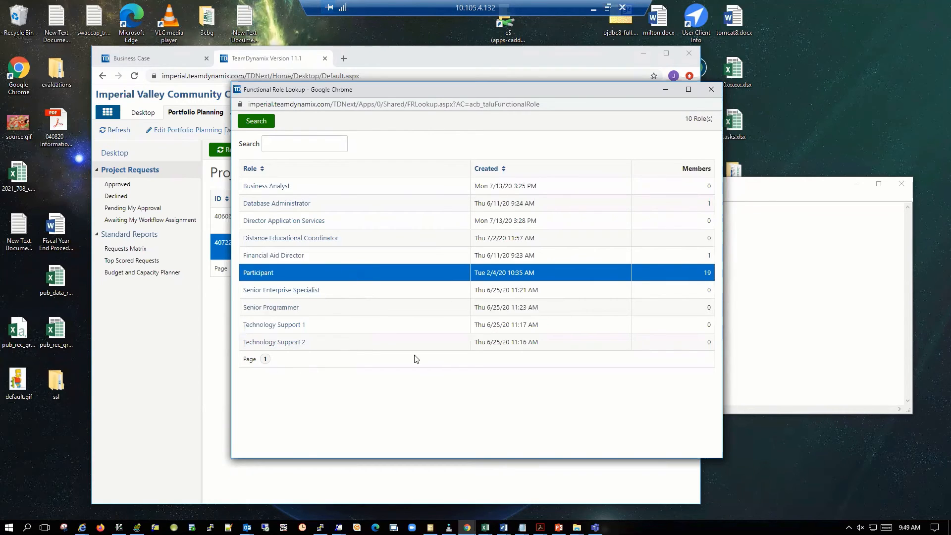
pyautogui.doubleClick(352, 273)
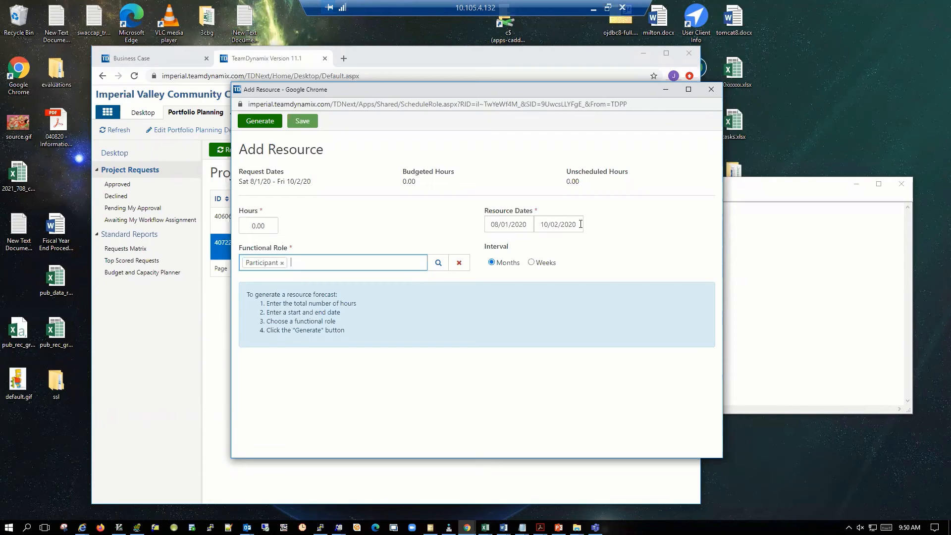
# Set the resource to 20 hours with a Weeks interval and generate its schedule.
pyautogui.click(539, 264)
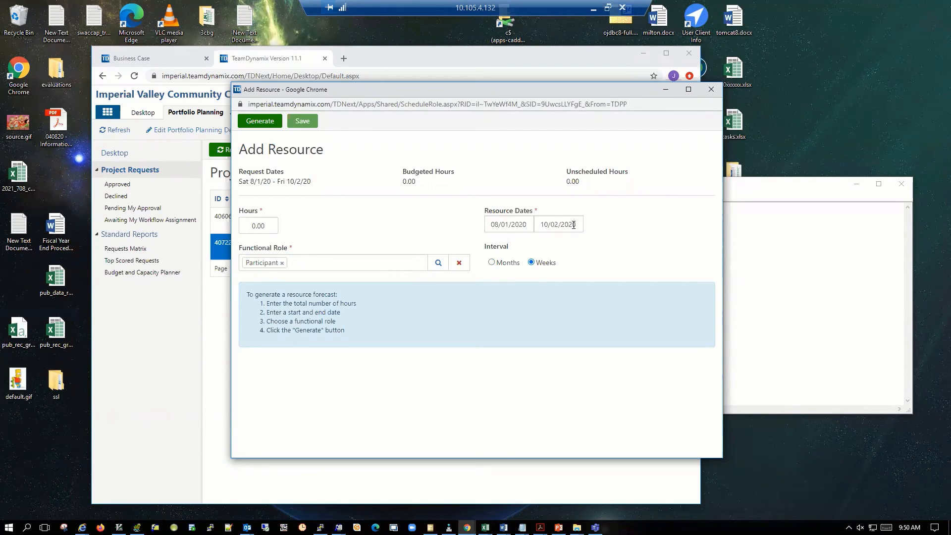
pyautogui.click(269, 229)
pyautogui.write('20')
pyautogui.click(321, 234)
pyautogui.click(270, 124)
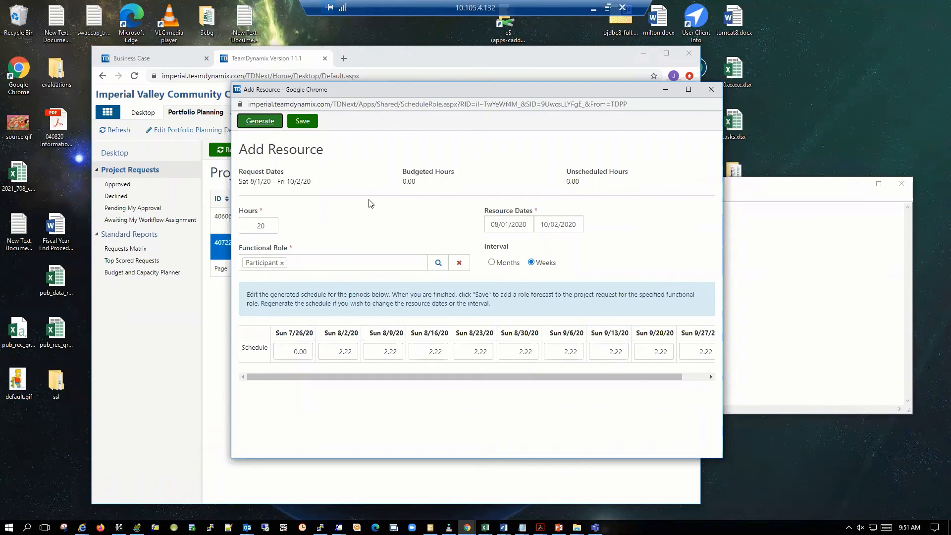
# Regenerate the resource's schedule with a Months interval and save it to the role forecast.
pyautogui.moveTo(449, 375)
pyautogui.mouseDown()
pyautogui.moveTo(515, 377)
pyautogui.moveTo(467, 378)
pyautogui.mouseUp()
pyautogui.click(491, 263)
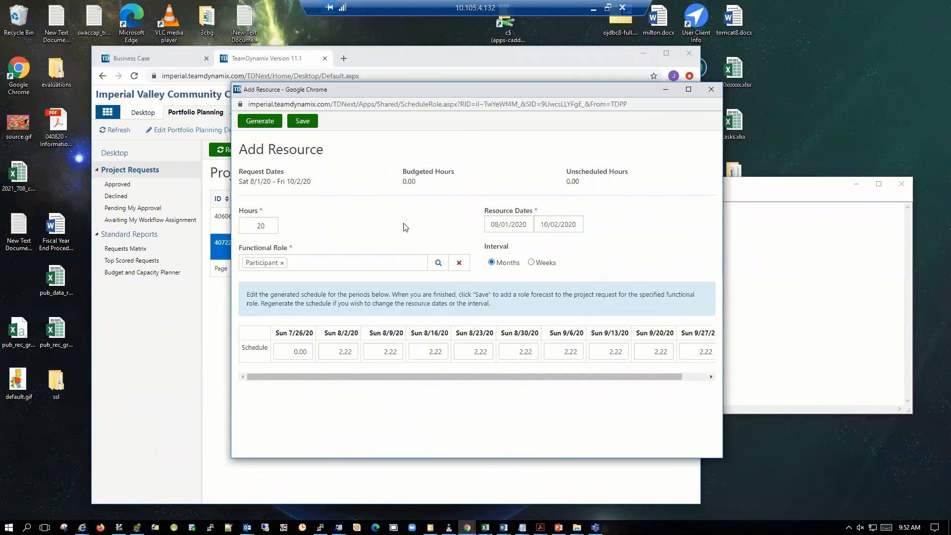
pyautogui.click(531, 263)
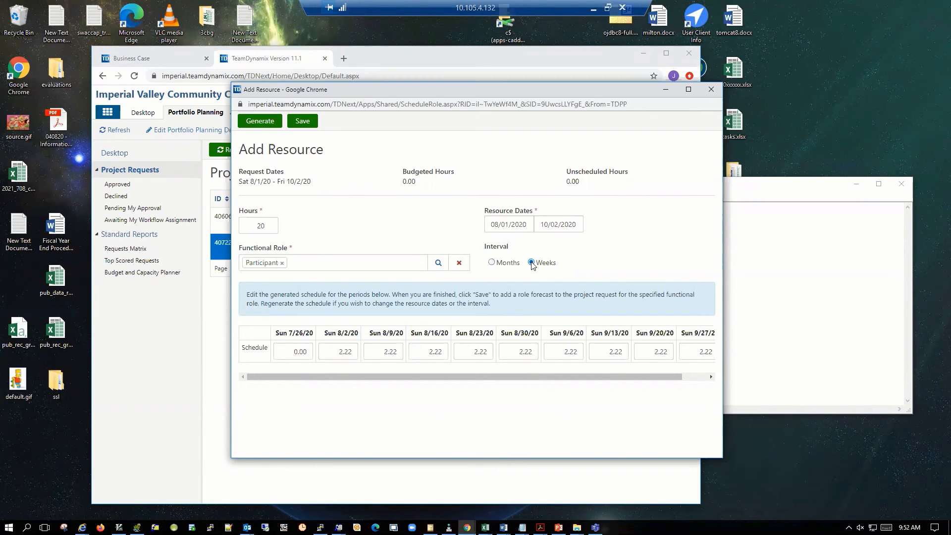
pyautogui.click(492, 262)
pyautogui.click(260, 121)
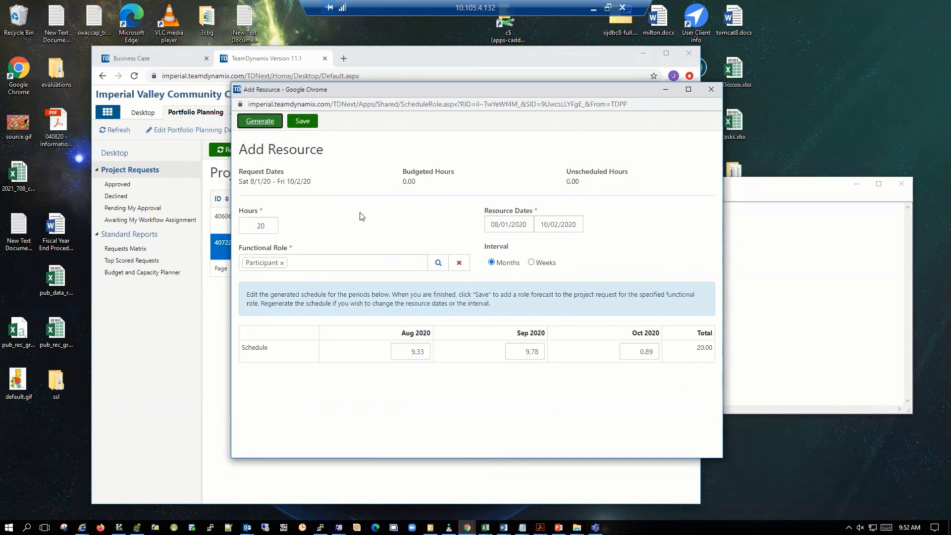
pyautogui.click(303, 121)
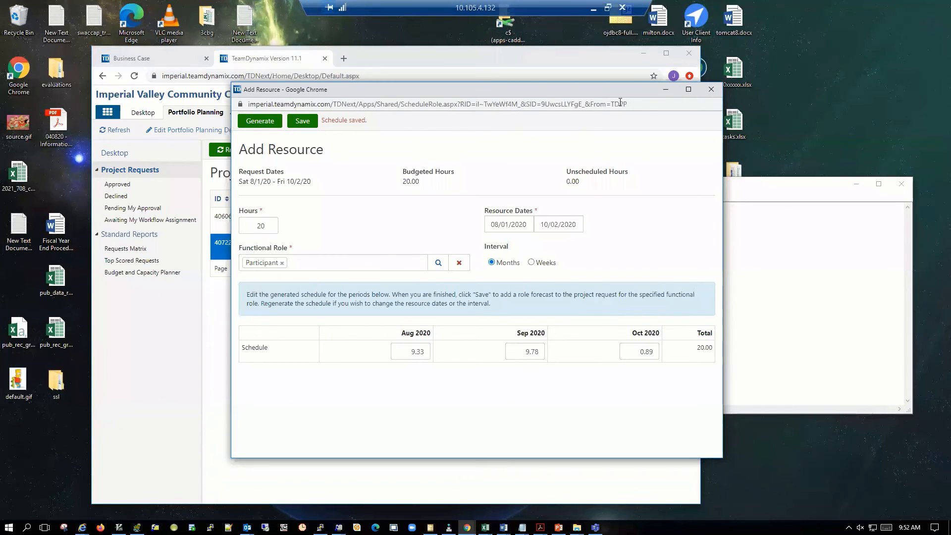
pyautogui.click(712, 90)
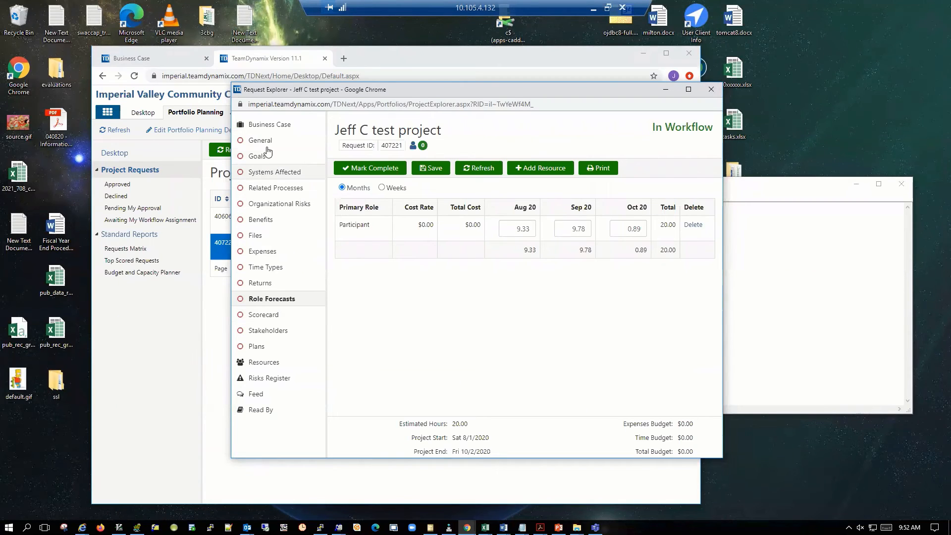
# Start a new stakeholder entry for the project request.
pyautogui.click(263, 128)
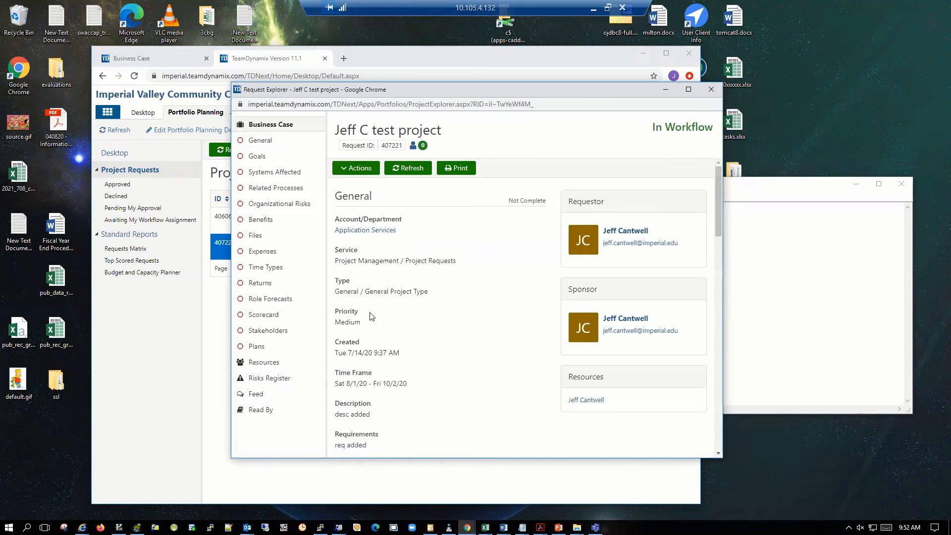
pyautogui.click(266, 330)
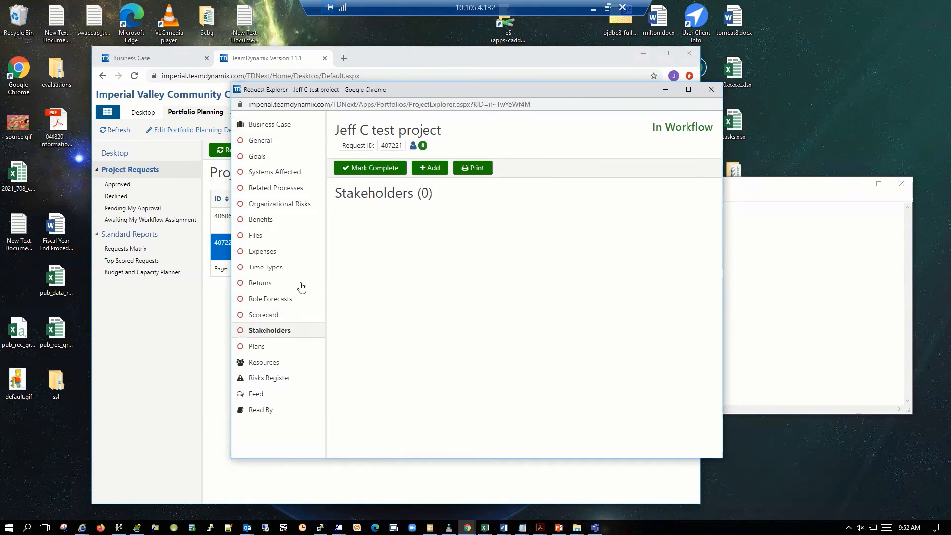
pyautogui.click(433, 168)
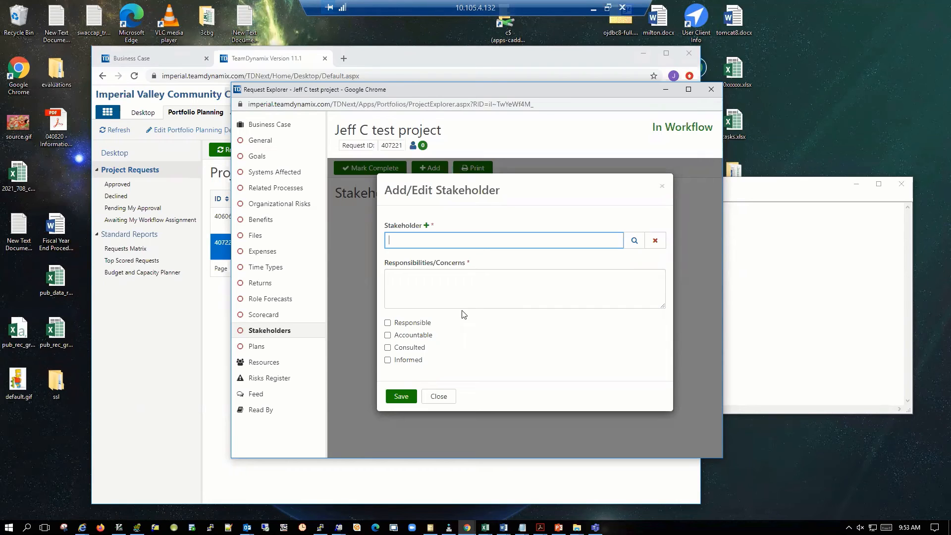
pyautogui.click(426, 226)
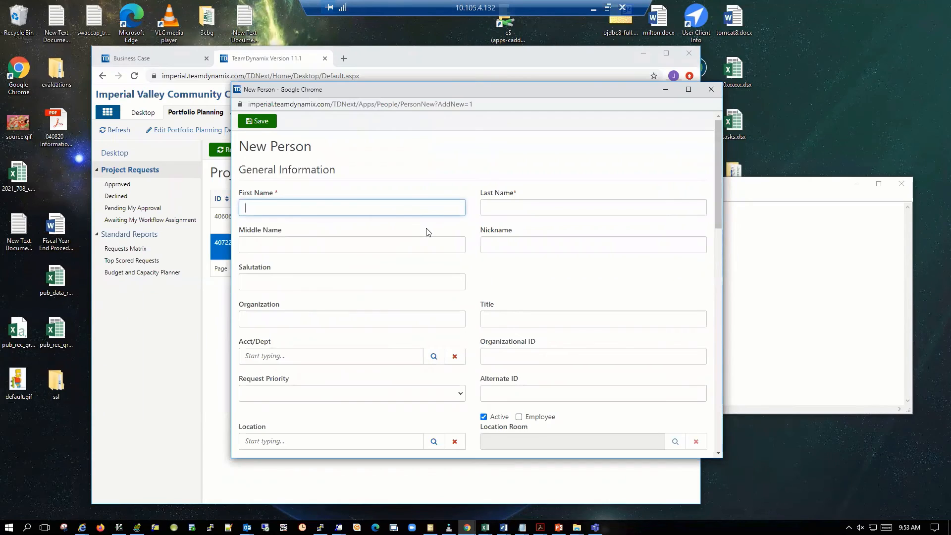
pyautogui.click(416, 210)
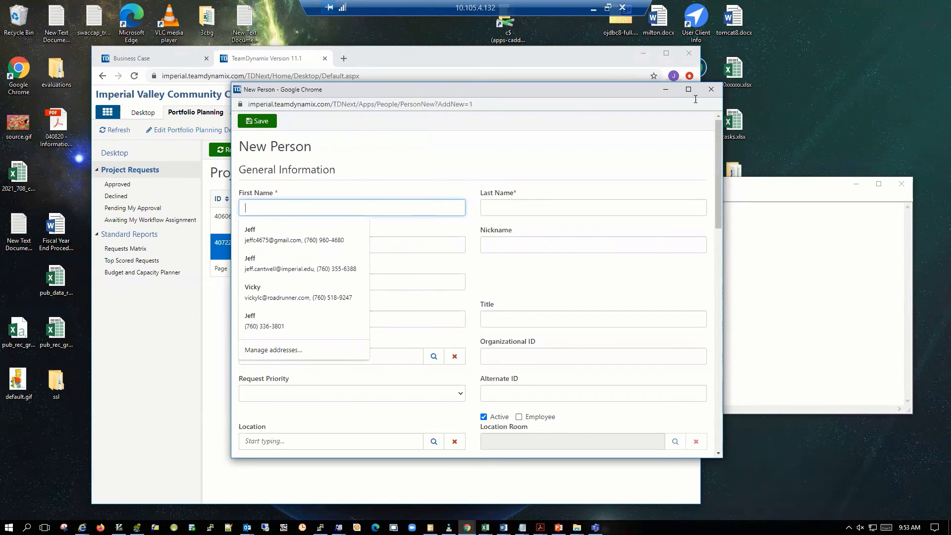
pyautogui.click(711, 90)
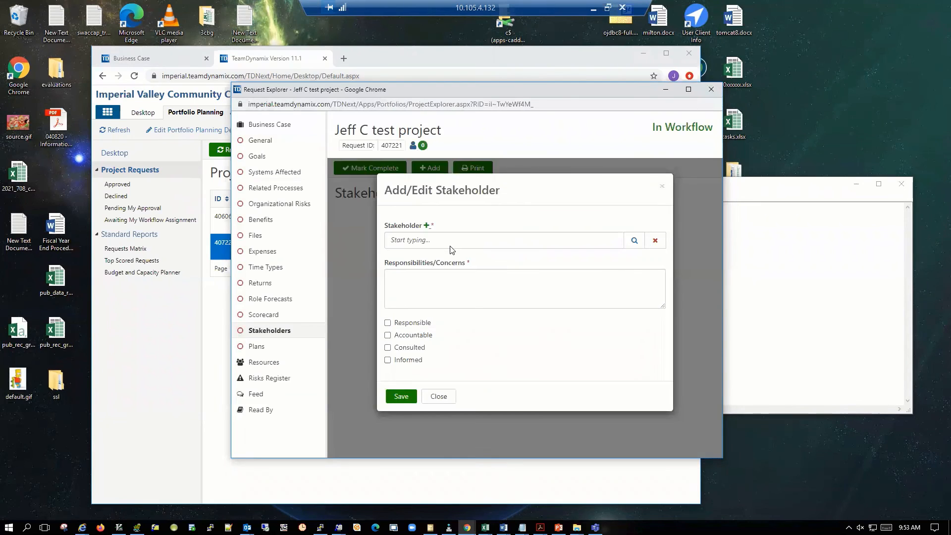
# Choose the Enterprise Services employee as stakeholder, enter "Need to know" as responsibilities, mark them Informed and save the entry.
pyautogui.click(426, 242)
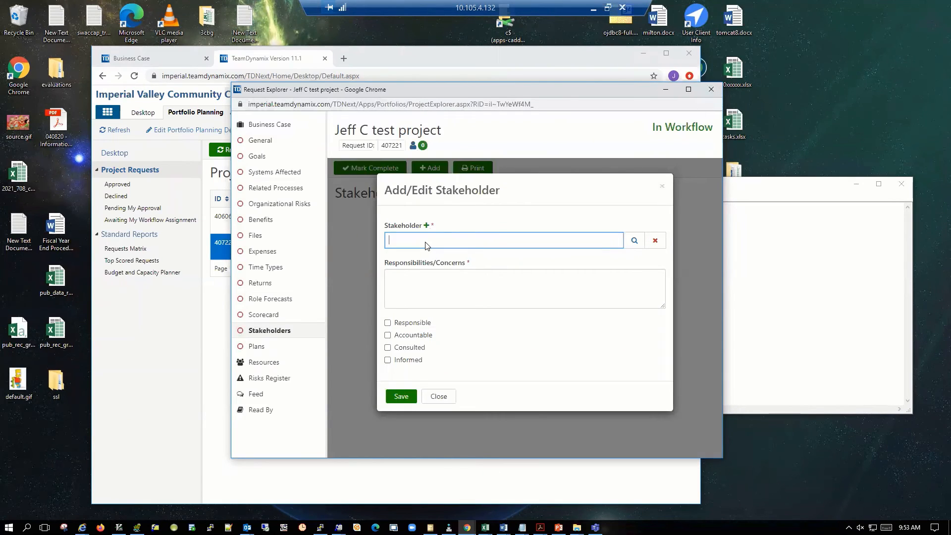
pyautogui.click(634, 240)
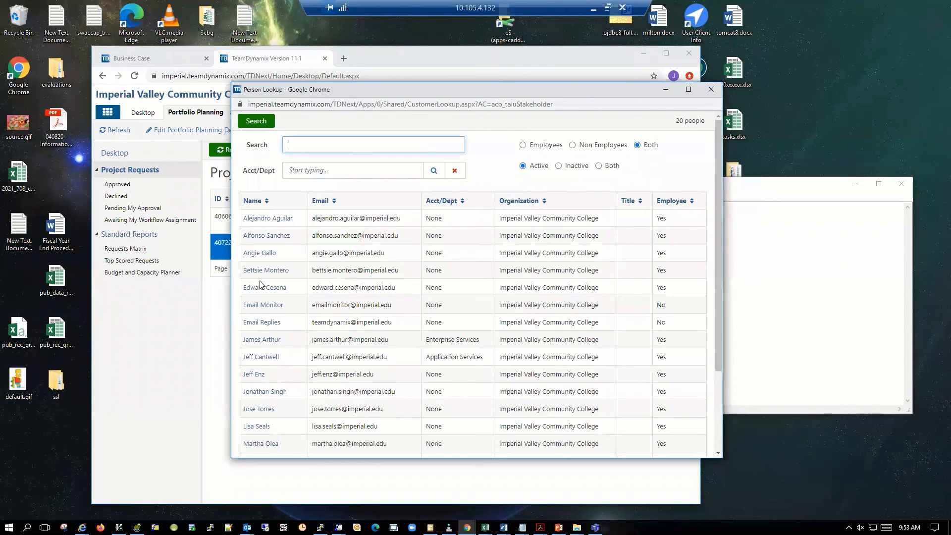
pyautogui.click(270, 342)
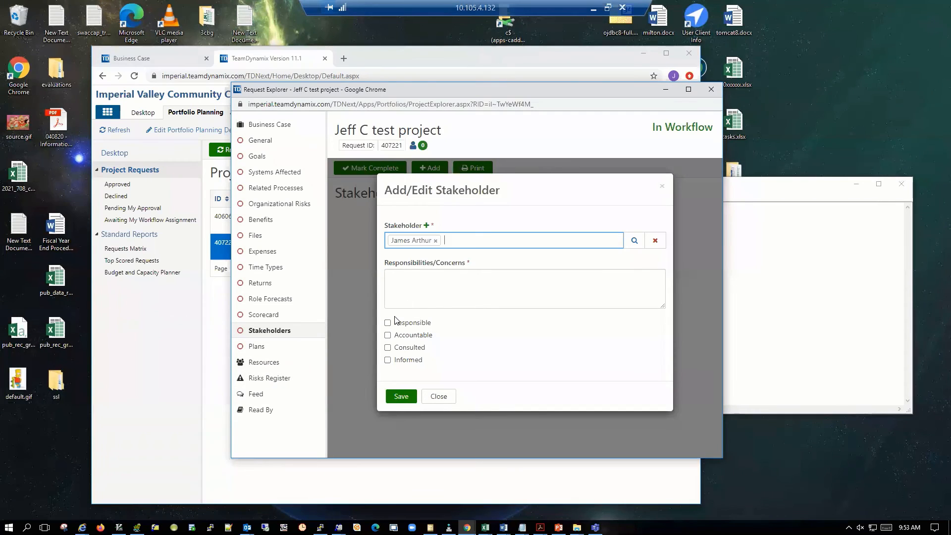
pyautogui.click(406, 294)
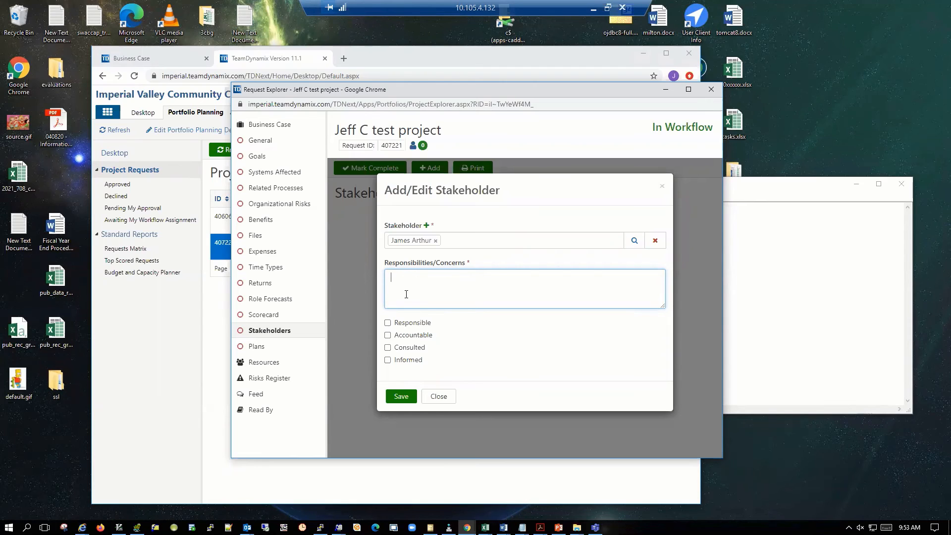
pyautogui.write('Need to know')
pyautogui.click(388, 360)
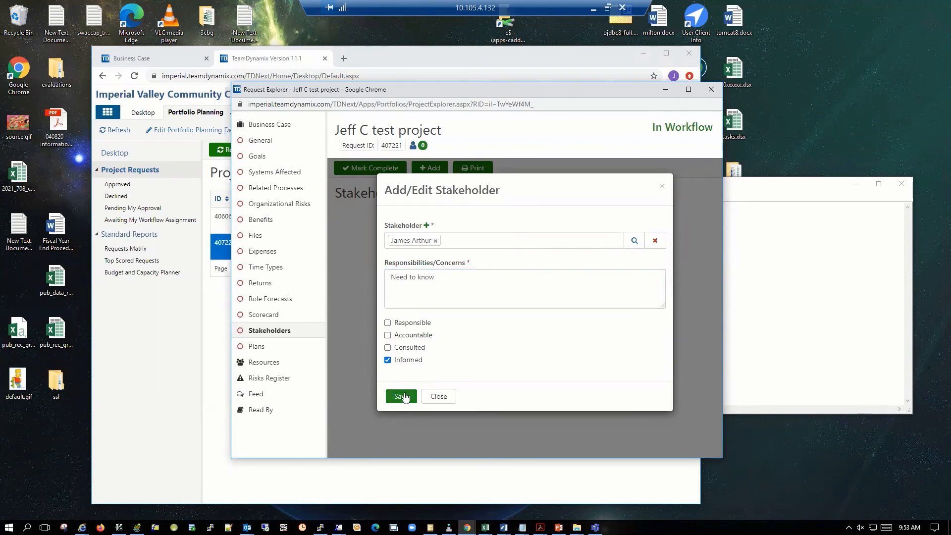
pyautogui.click(402, 396)
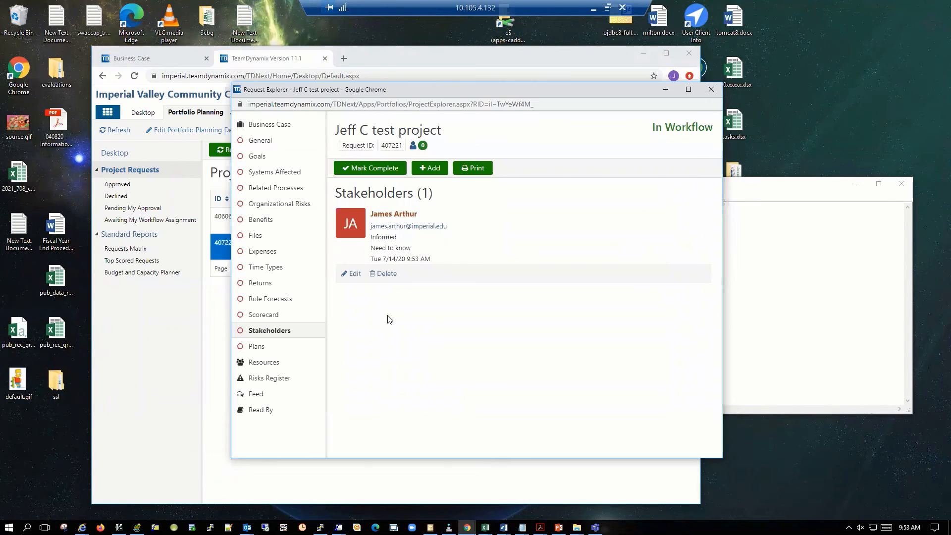
# Approve the request's Project Review Board Approval step from its business case with the comment "Migrating to Phase 3".
pyautogui.click(274, 130)
pyautogui.scroll(-15, 458, 297)
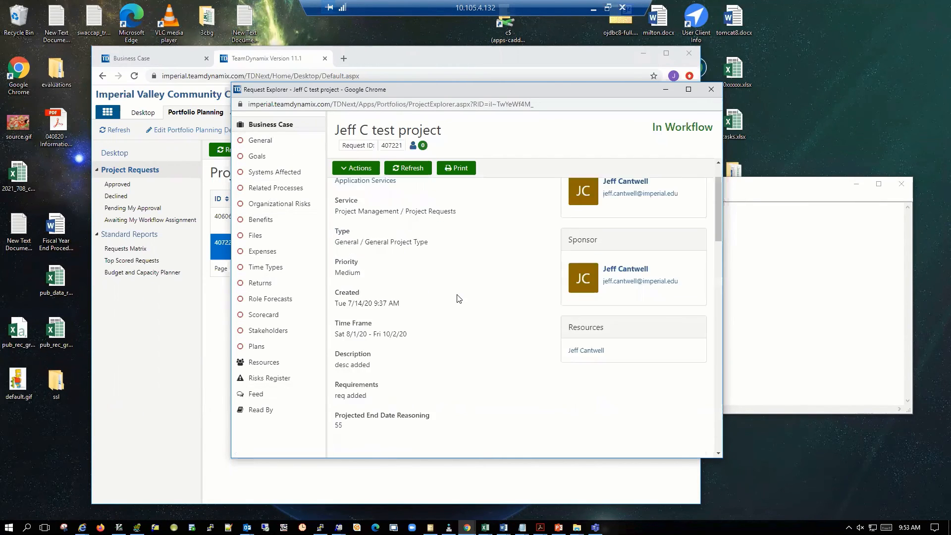
pyautogui.scroll(-3, 408, 299)
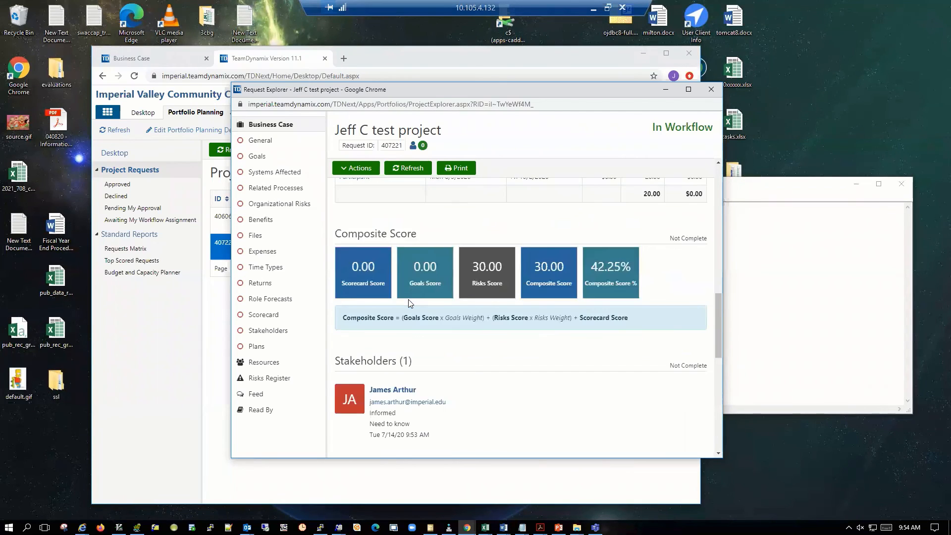
pyautogui.scroll(15, 451, 334)
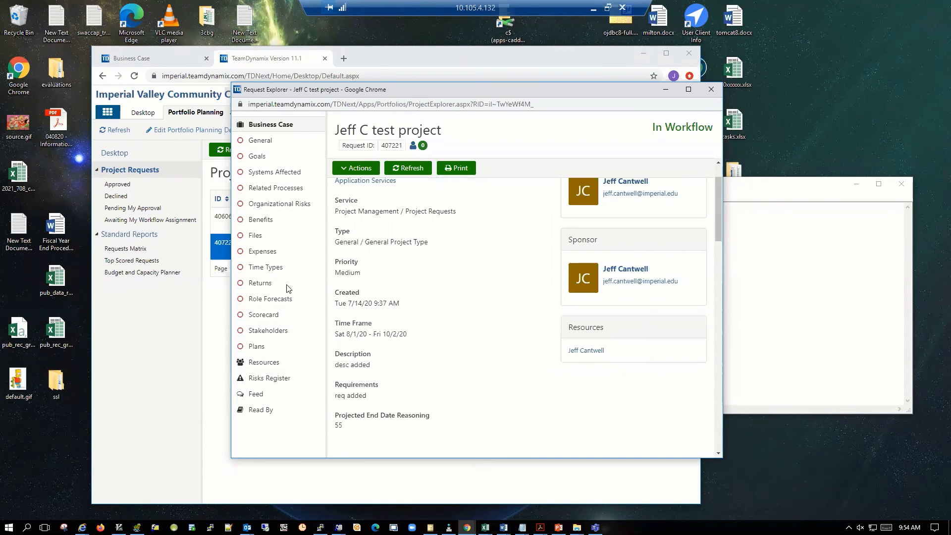
pyautogui.click(358, 171)
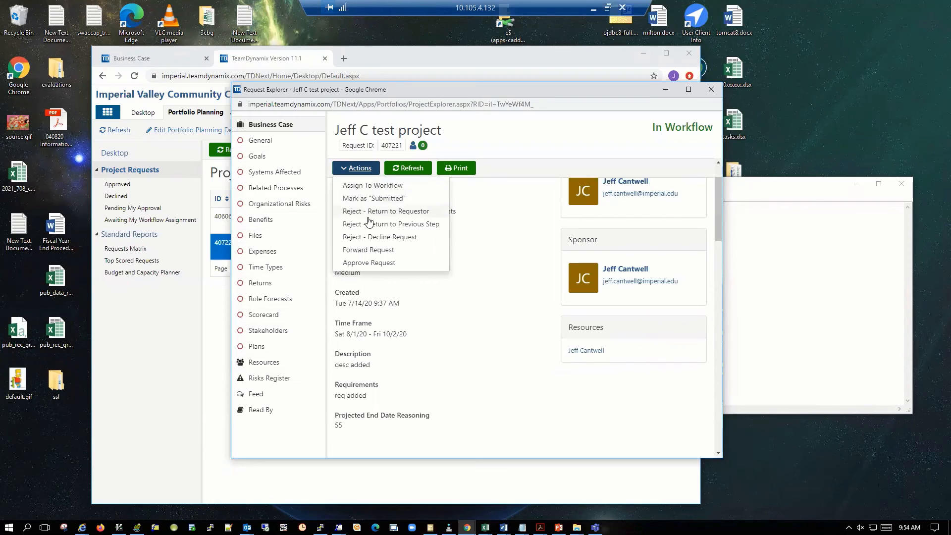
pyautogui.click(365, 263)
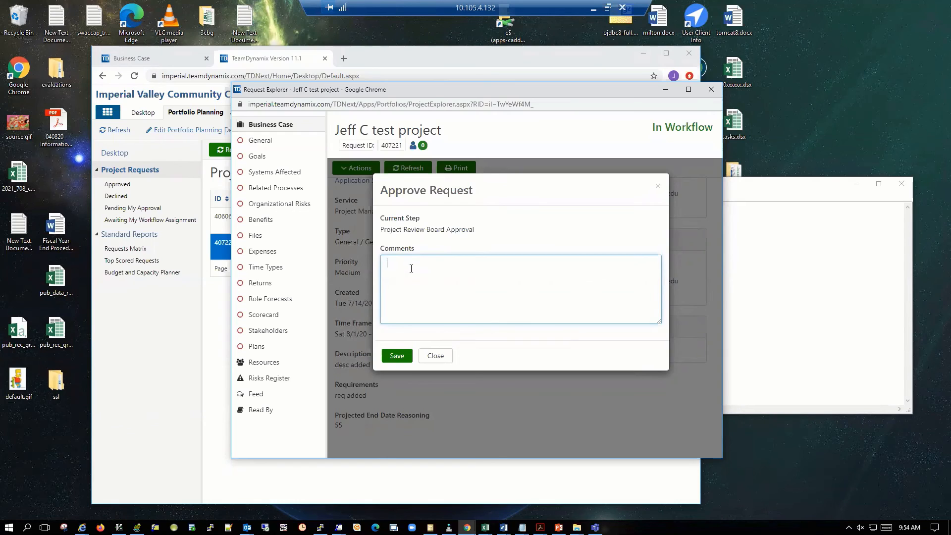
pyautogui.write('Move to')
pyautogui.press('BackSpace')
pyautogui.press('BackSpace')
pyautogui.press('BackSpace')
pyautogui.write('Migrate')
pyautogui.write('ng to Phas')
pyautogui.write('e II')
pyautogui.press('BackSpace')
pyautogui.press('BackSpace')
pyautogui.write('3')
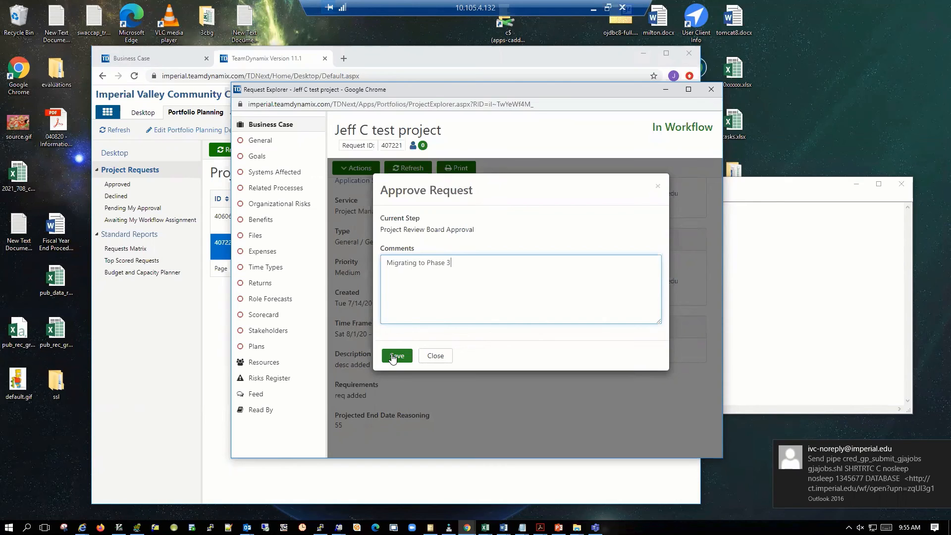
pyautogui.click(393, 356)
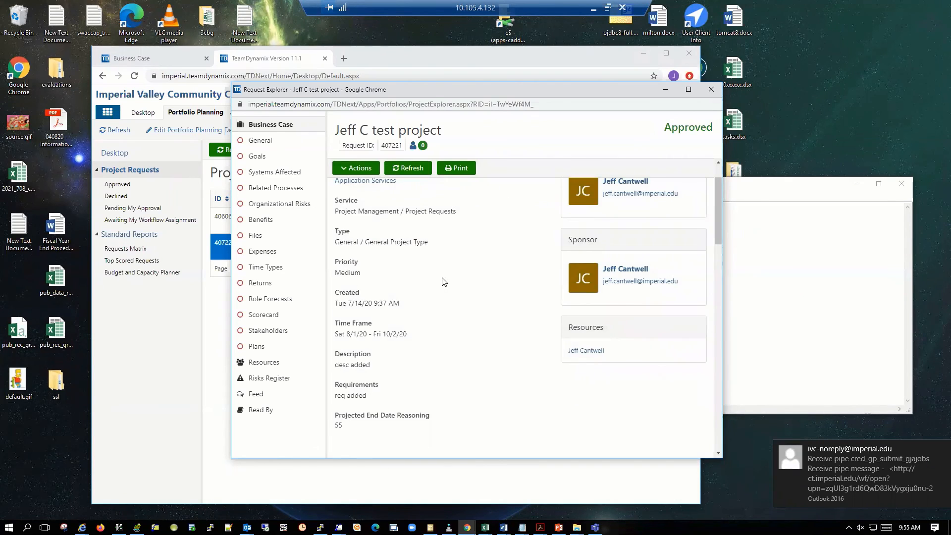
# Review the request's role forecasts, composite score and stakeholders in the business case.
pyautogui.scroll(-7, 444, 282)
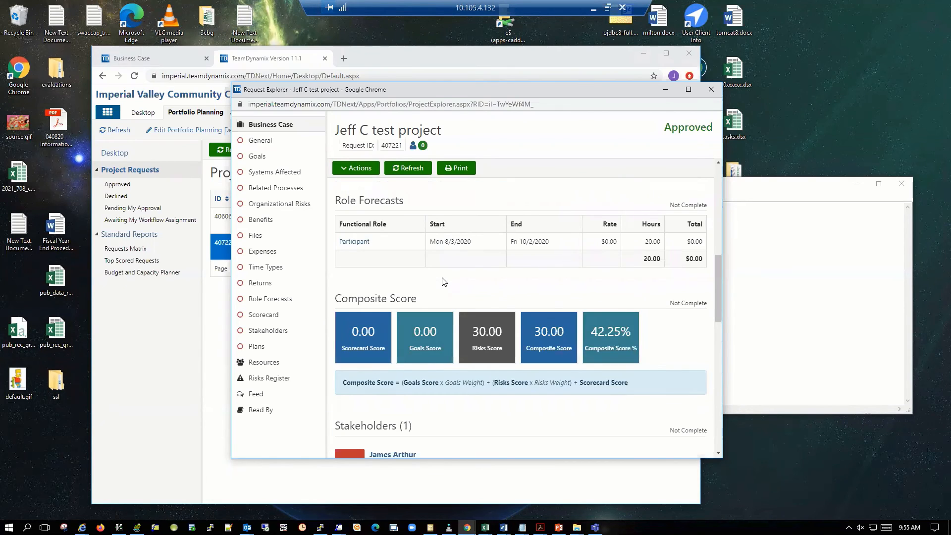
pyautogui.scroll(4, 445, 281)
pyautogui.scroll(-7, 444, 282)
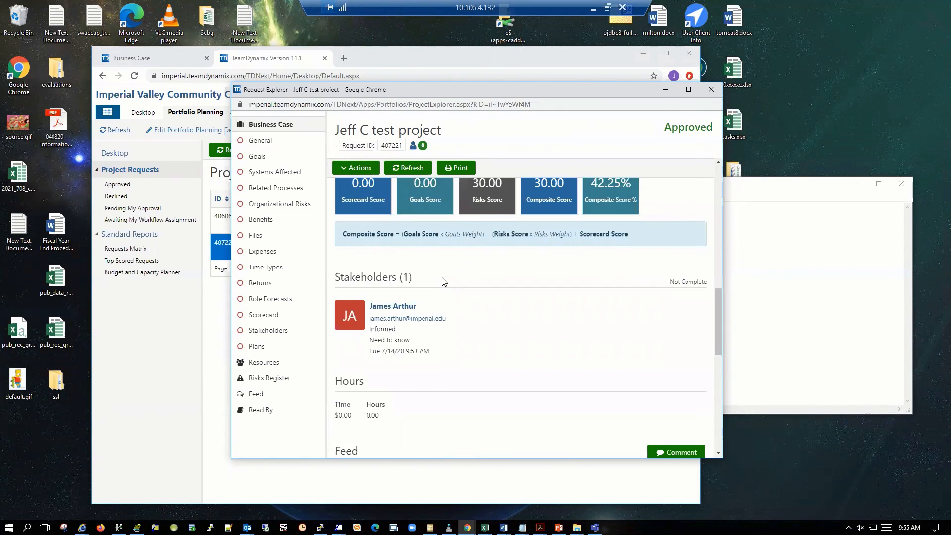
# Close the test request's business case and refresh the project requests list to check the request's status.
pyautogui.scroll(-7, 444, 281)
pyautogui.scroll(10, 444, 282)
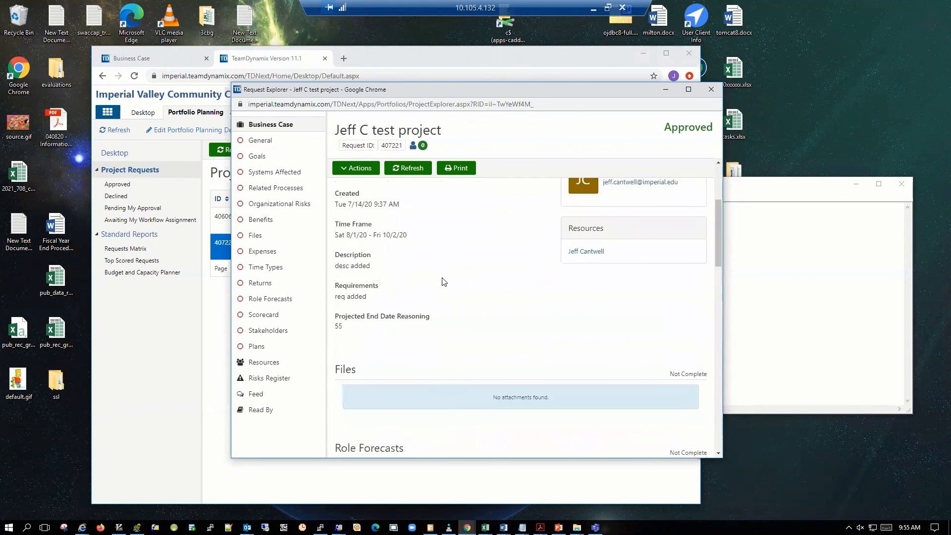
pyautogui.click(712, 90)
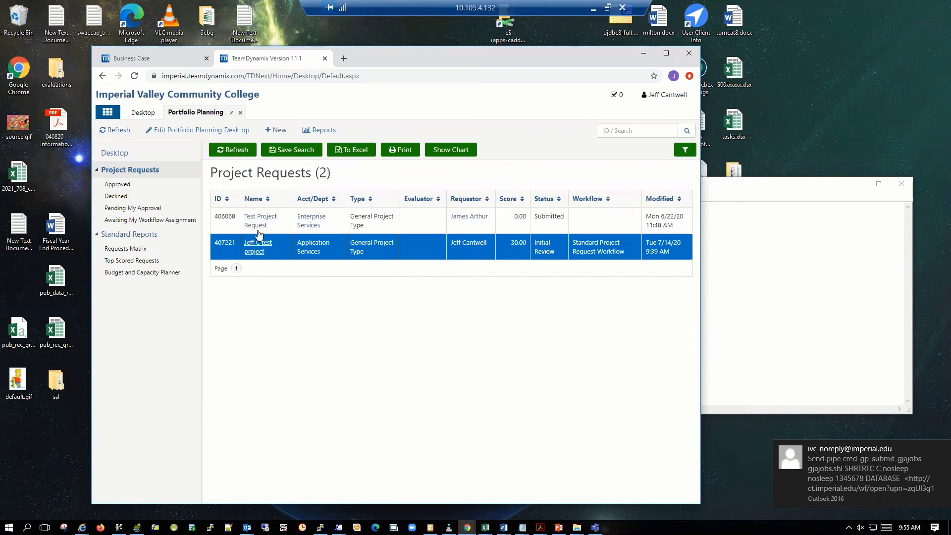
pyautogui.click(232, 149)
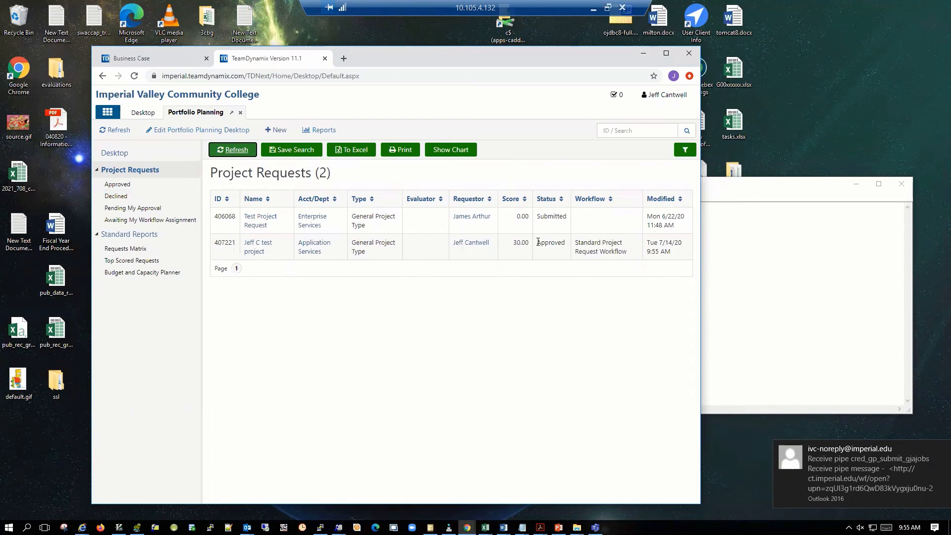
pyautogui.moveTo(538, 241); pyautogui.dragTo(567, 242)
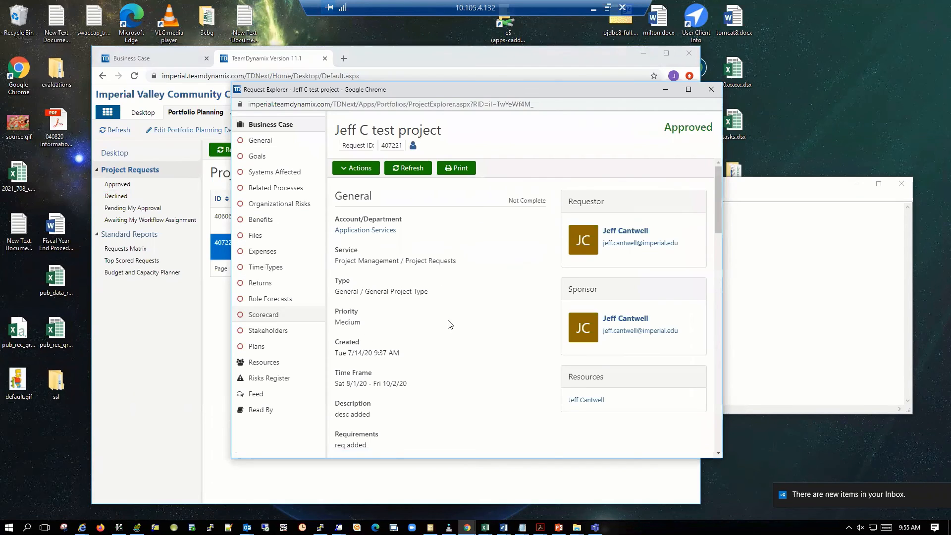
# Start staffing the approved test request as an active project with status New and health None, and proceed to its resources.
pyautogui.click(361, 171)
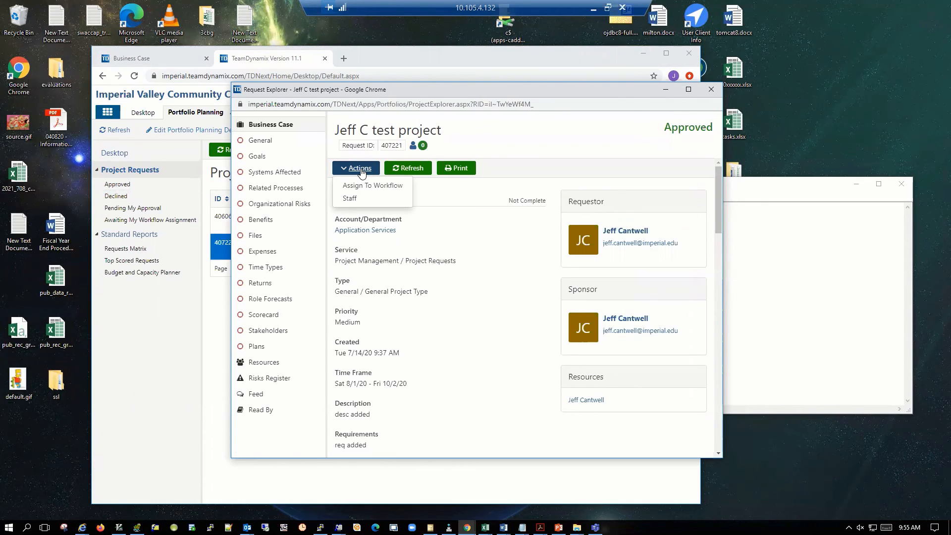
pyautogui.click(350, 199)
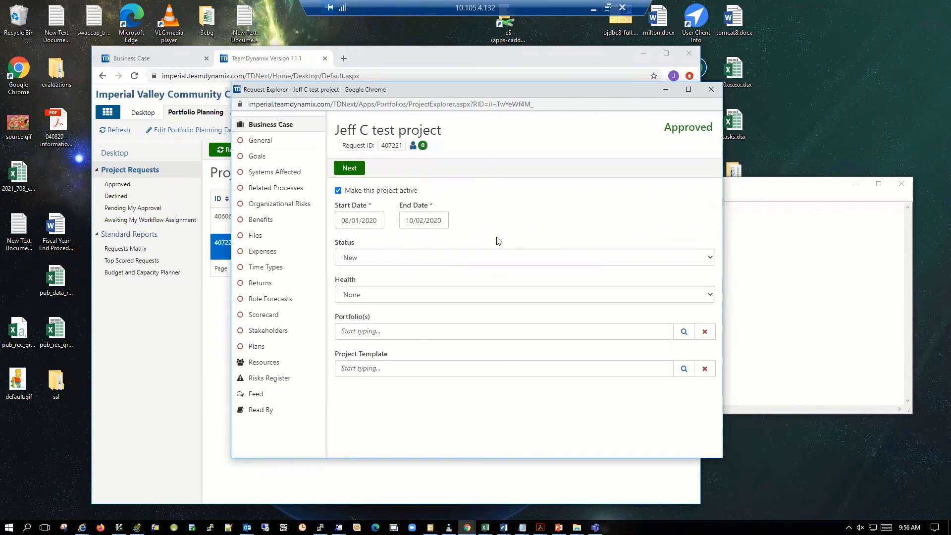
pyautogui.click(488, 259)
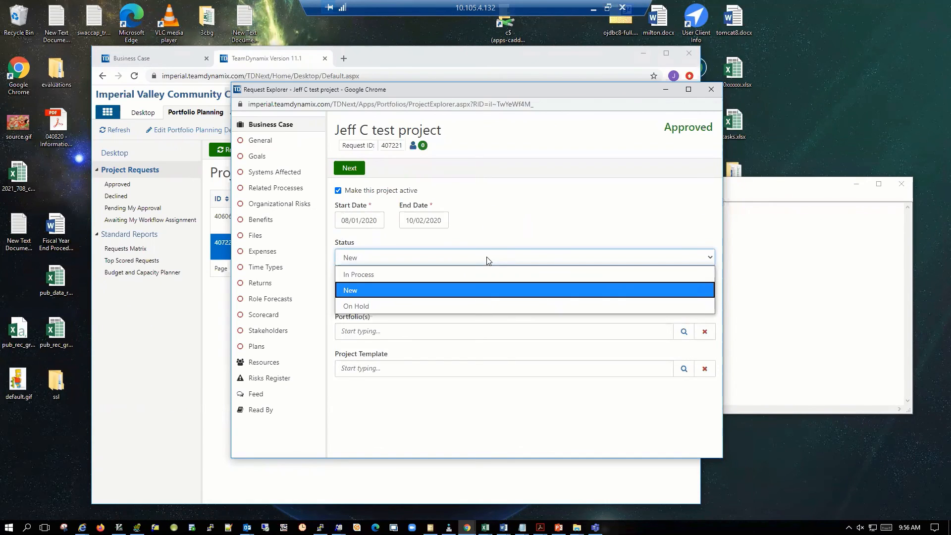
pyautogui.click(489, 260)
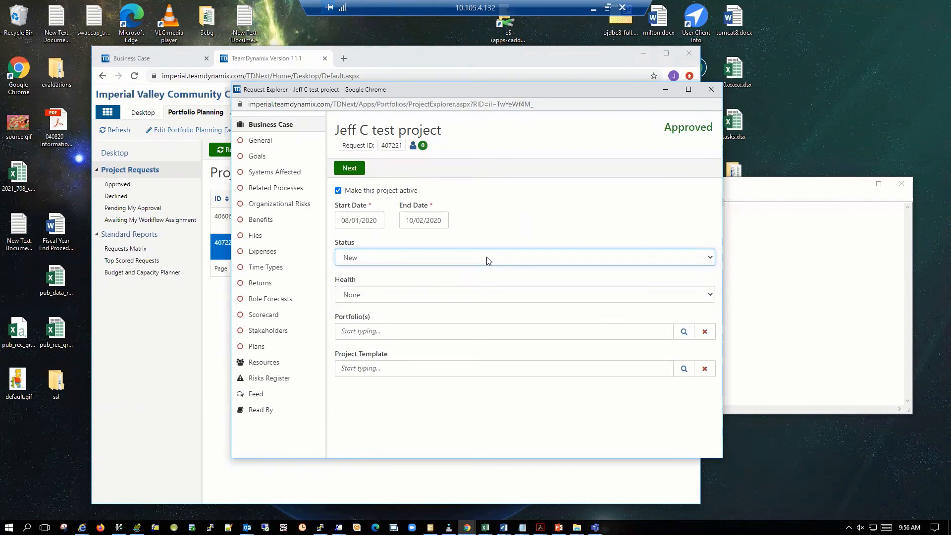
pyautogui.click(456, 298)
pyautogui.click(456, 297)
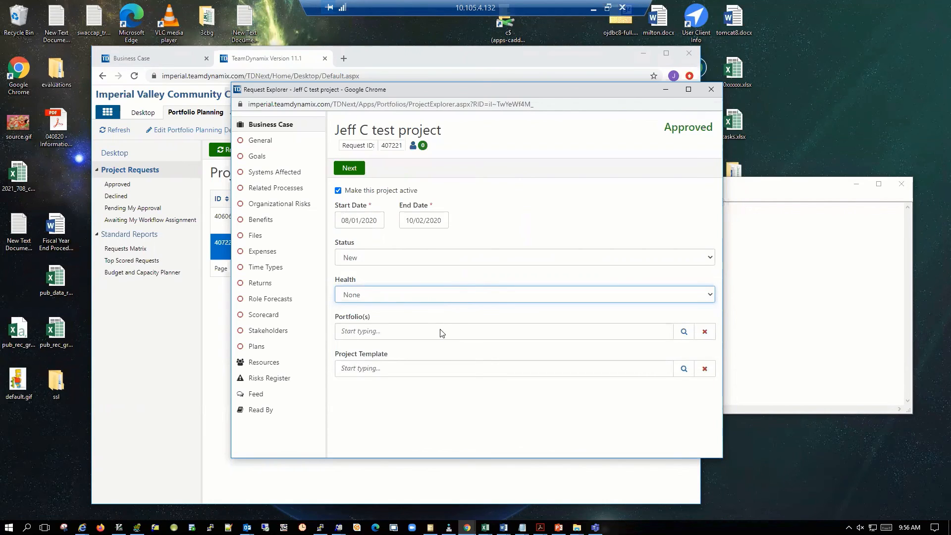
pyautogui.click(358, 169)
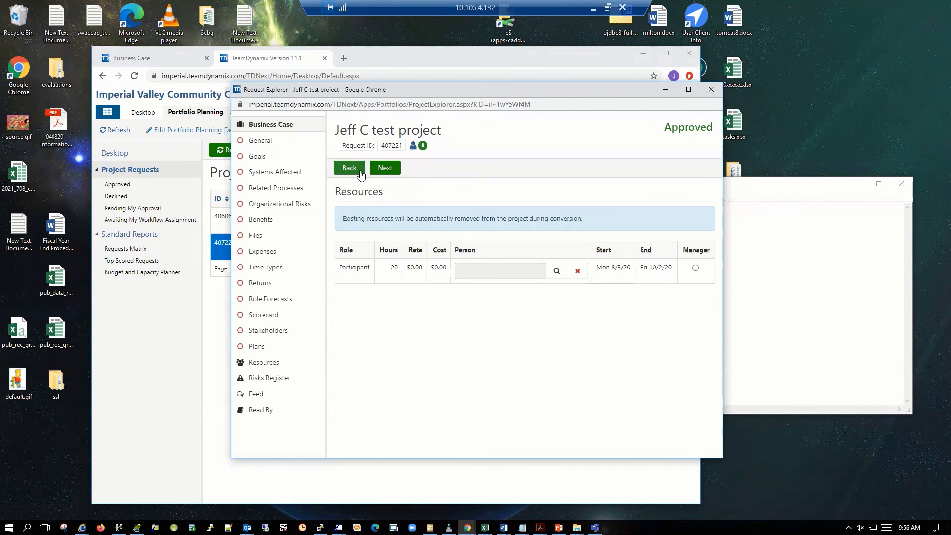
# Search for a person for the Participant role among both user types, including users whose capacity is not managed.
pyautogui.click(555, 272)
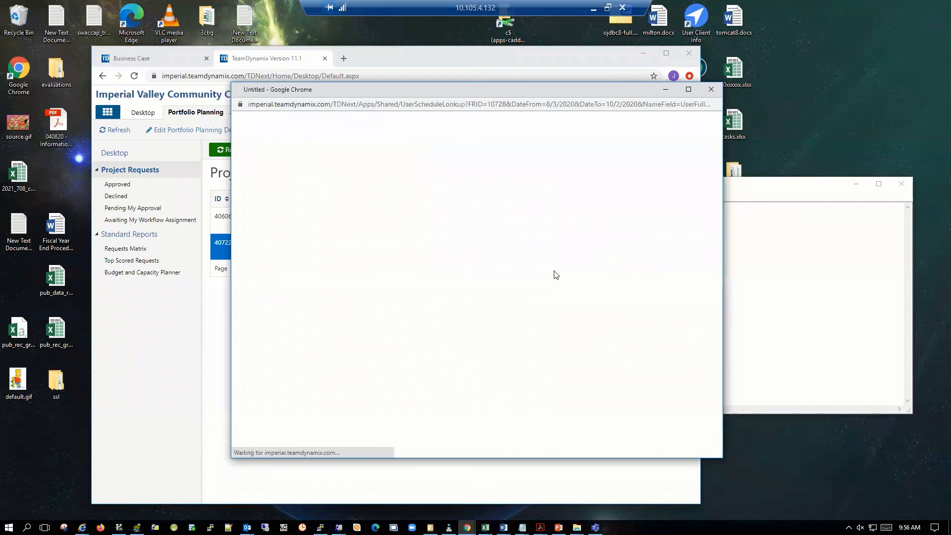
pyautogui.scroll(-3, 273, 357)
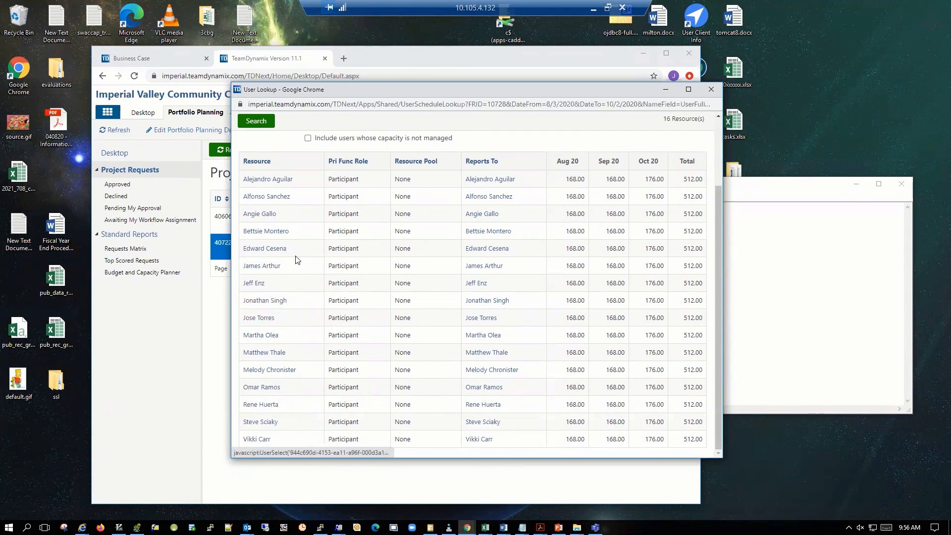
pyautogui.scroll(3, 297, 258)
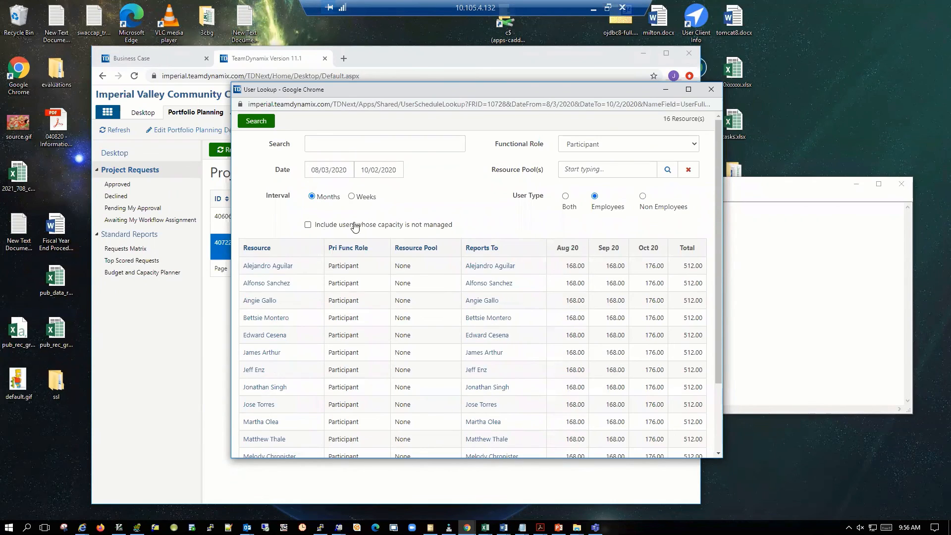
pyautogui.click(307, 225)
pyautogui.click(565, 197)
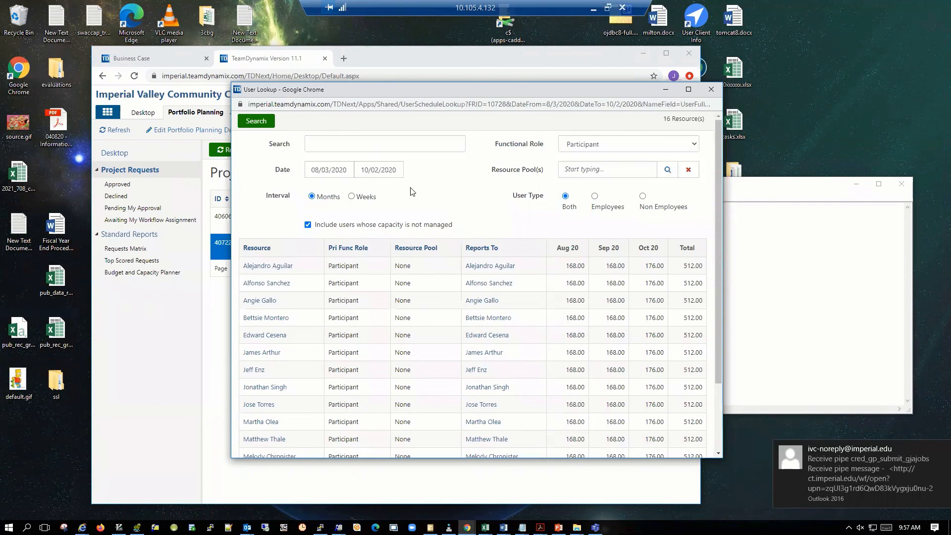
pyautogui.click(256, 121)
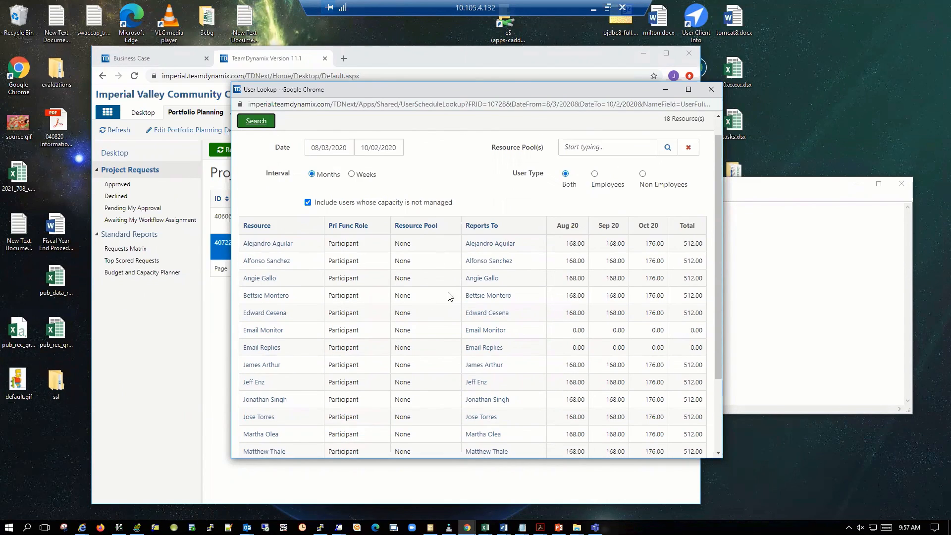
# Assign the employee already listed as stakeholder to the Participant role, mark them as manager, and create the project.
pyautogui.scroll(-3, 448, 293)
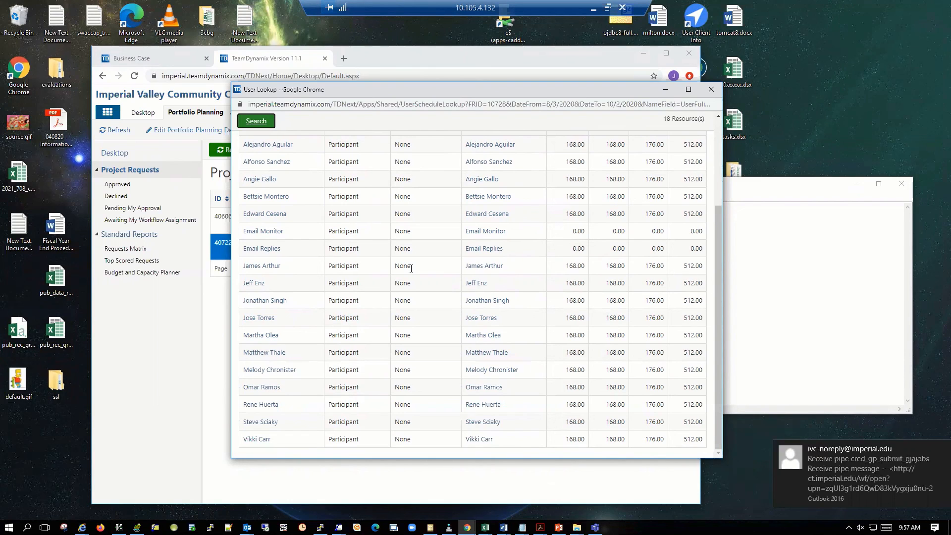
pyautogui.scroll(3, 411, 267)
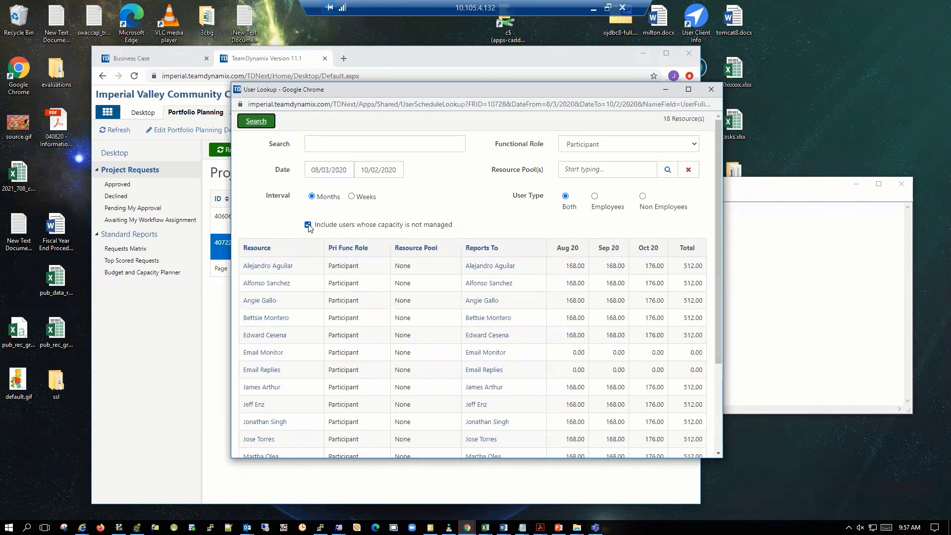
pyautogui.scroll(-3, 311, 304)
pyautogui.click(261, 266)
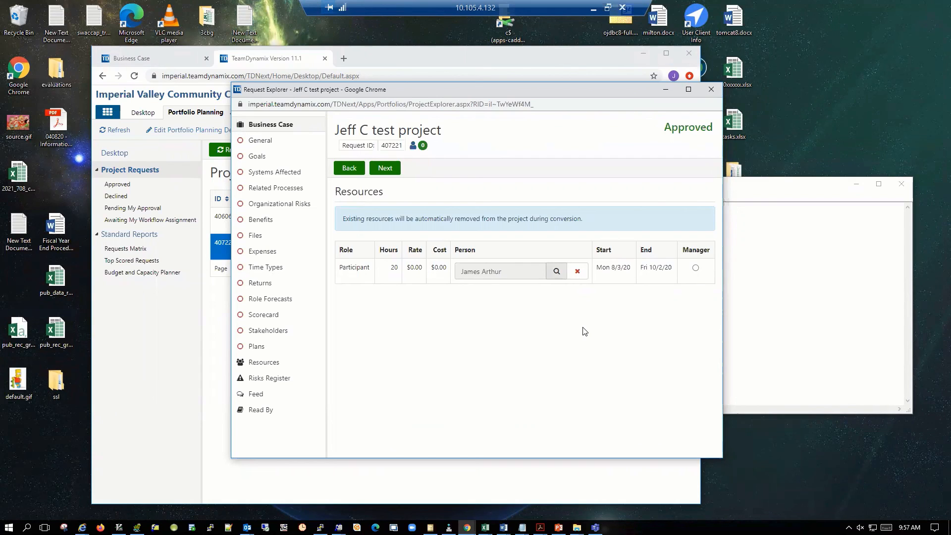
pyautogui.click(695, 268)
pyautogui.click(384, 169)
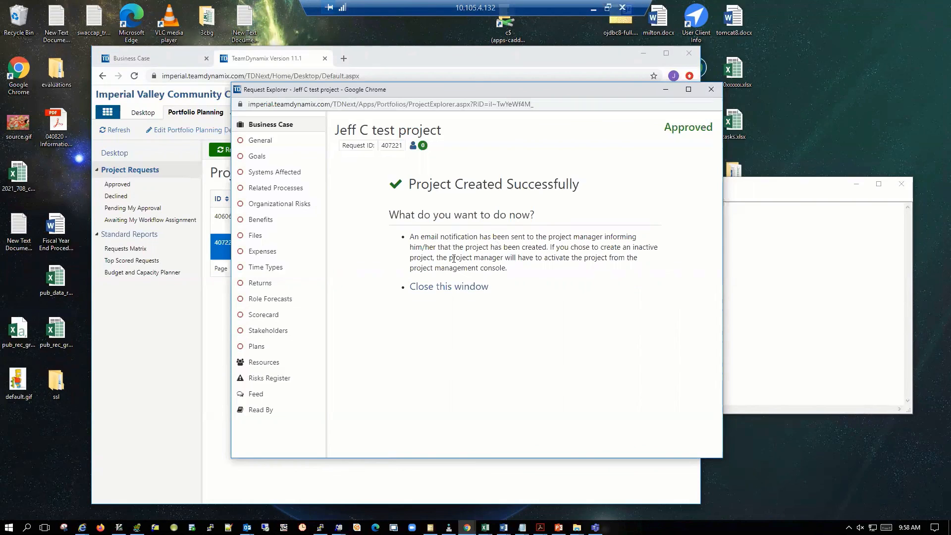
pyautogui.click(425, 290)
# Refresh the project requests list and look for the new project in Projects / Workspaces.
pyautogui.click(238, 150)
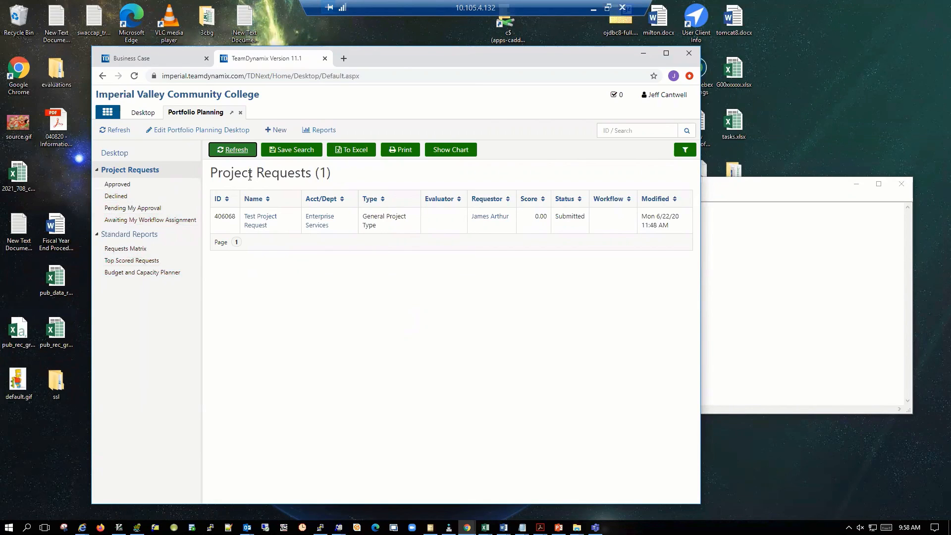
pyautogui.click(107, 114)
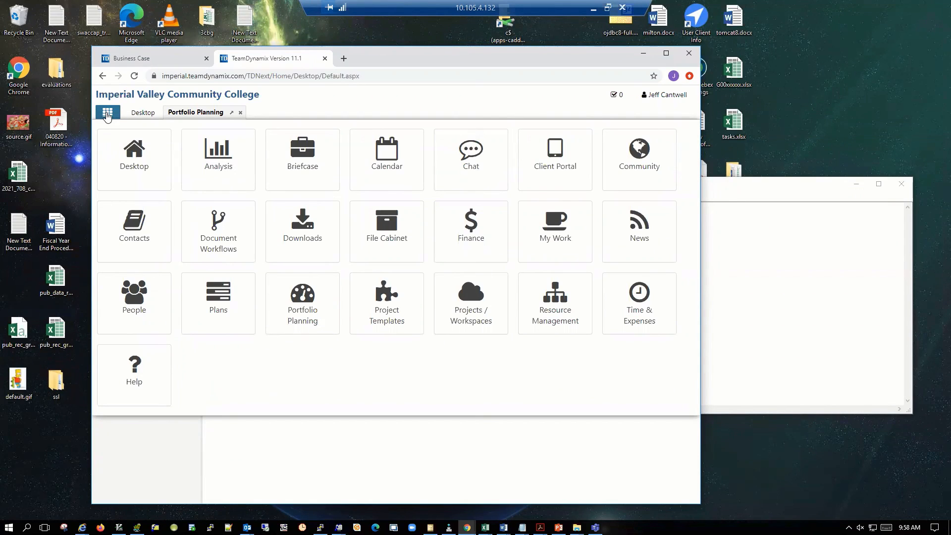
pyautogui.click(469, 294)
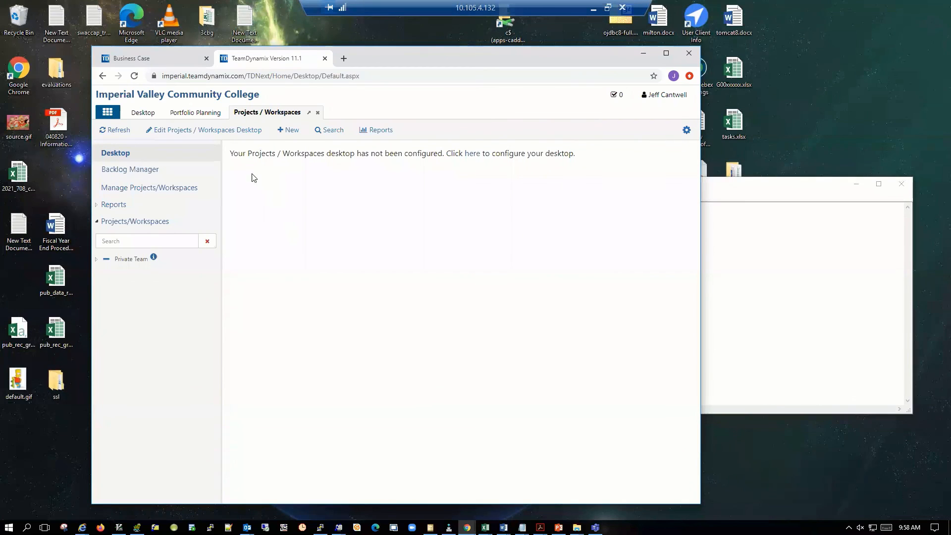
# Run the Active Projects Search in Analysis and widen the window to examine the new project's columns.
pyautogui.click(106, 114)
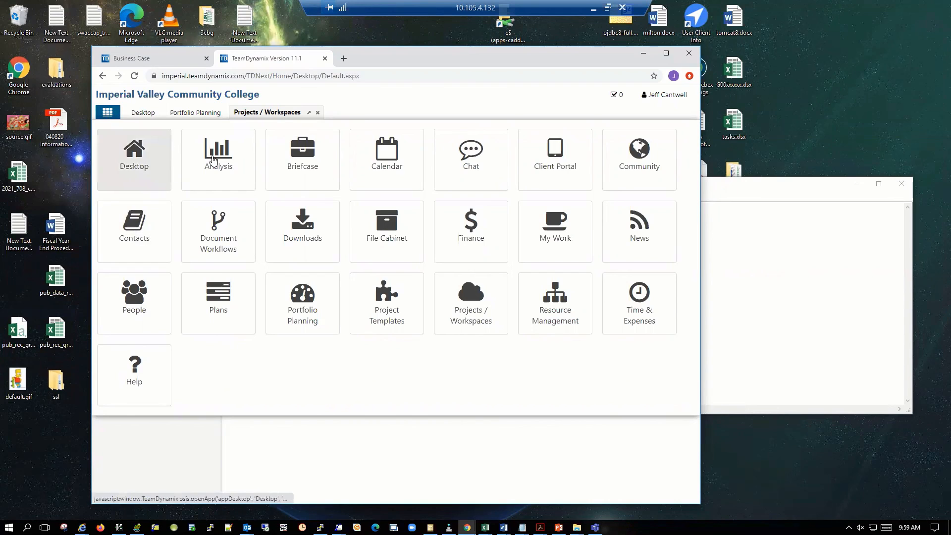
pyautogui.click(218, 158)
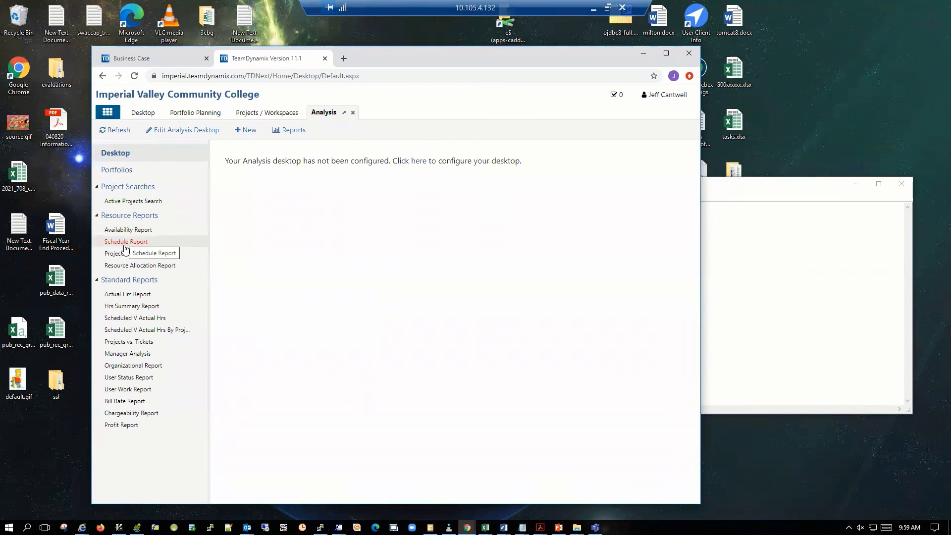
pyautogui.click(140, 201)
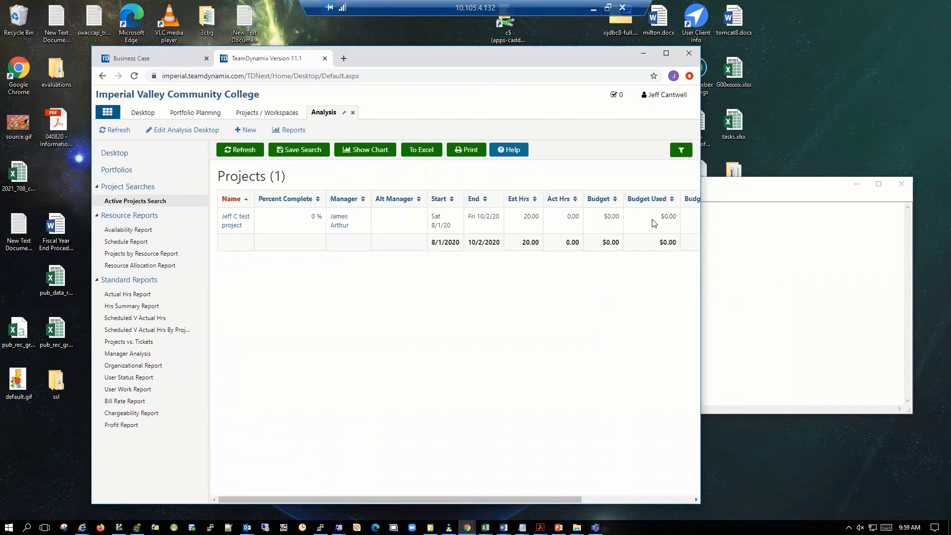
pyautogui.moveTo(700, 275)
pyautogui.mouseDown()
pyautogui.moveTo(854, 285)
pyautogui.moveTo(840, 286)
pyautogui.mouseUp()
pyautogui.moveTo(525, 499)
pyautogui.mouseDown()
pyautogui.moveTo(561, 499)
pyautogui.moveTo(372, 499)
pyautogui.mouseUp()
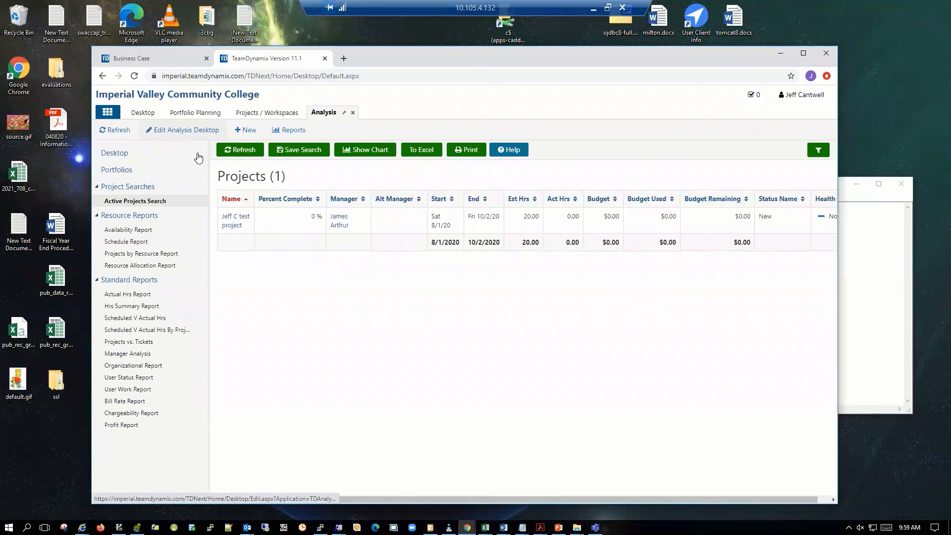
pyautogui.click(107, 113)
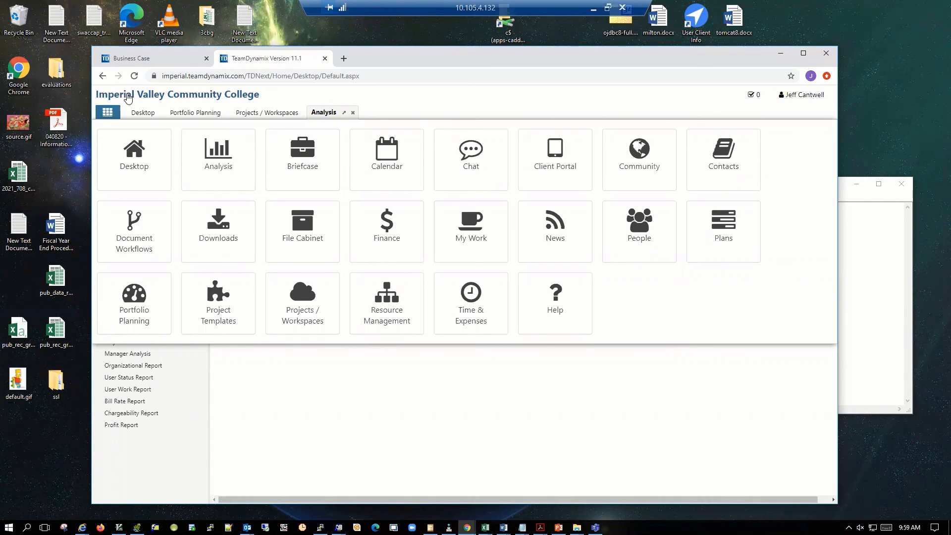
pyautogui.click(397, 106)
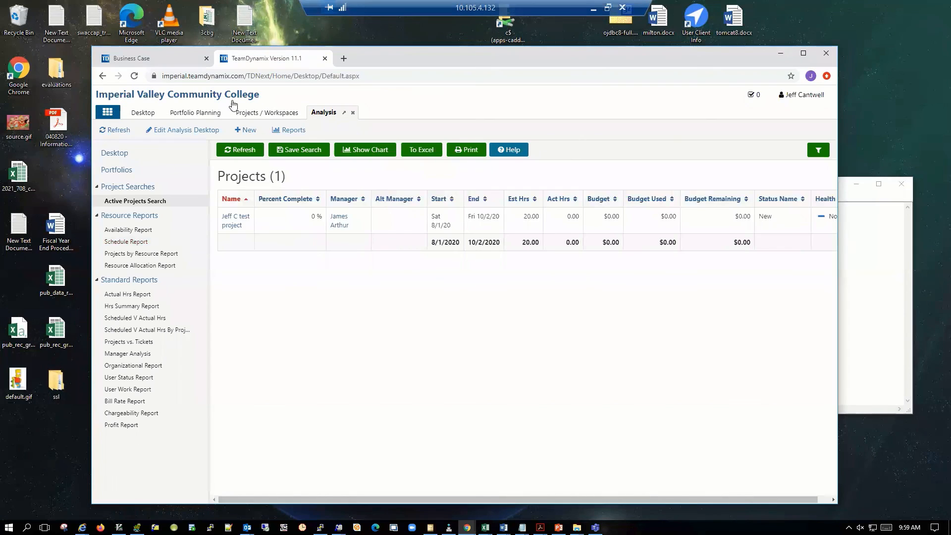
pyautogui.click(107, 113)
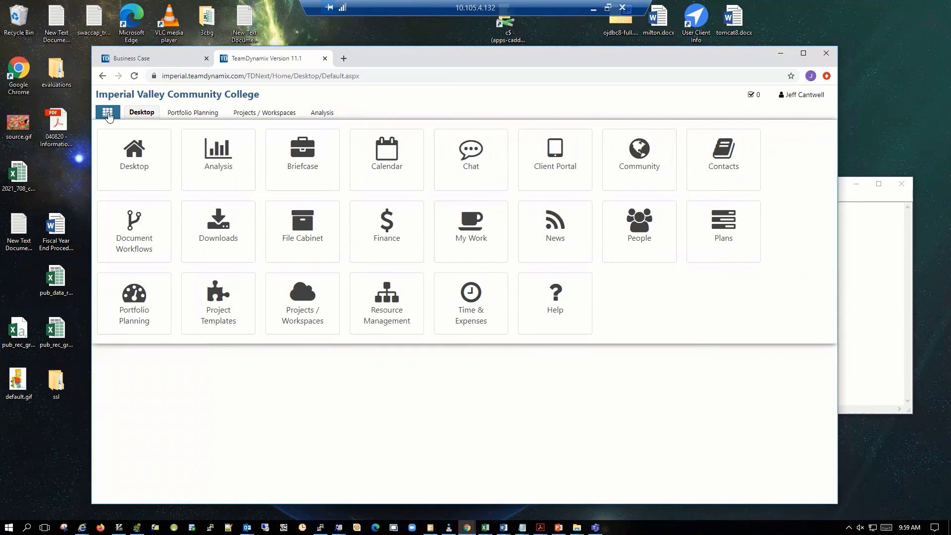
pyautogui.click(381, 95)
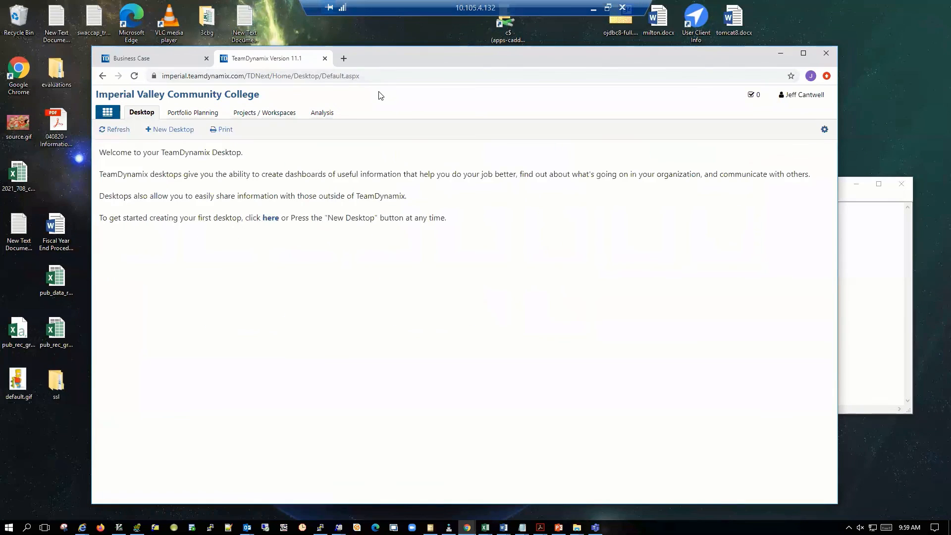